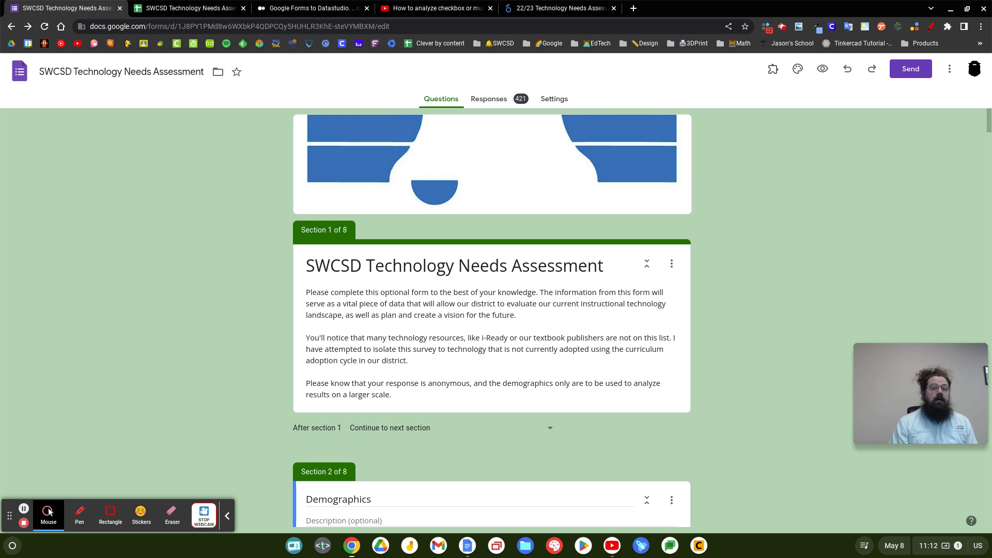
# Step: Review the SWCSD Technology Needs Assessment form's questions, from the demographics section through the multiple-choice grid rating skill levels
pyautogui.click(228, 517)
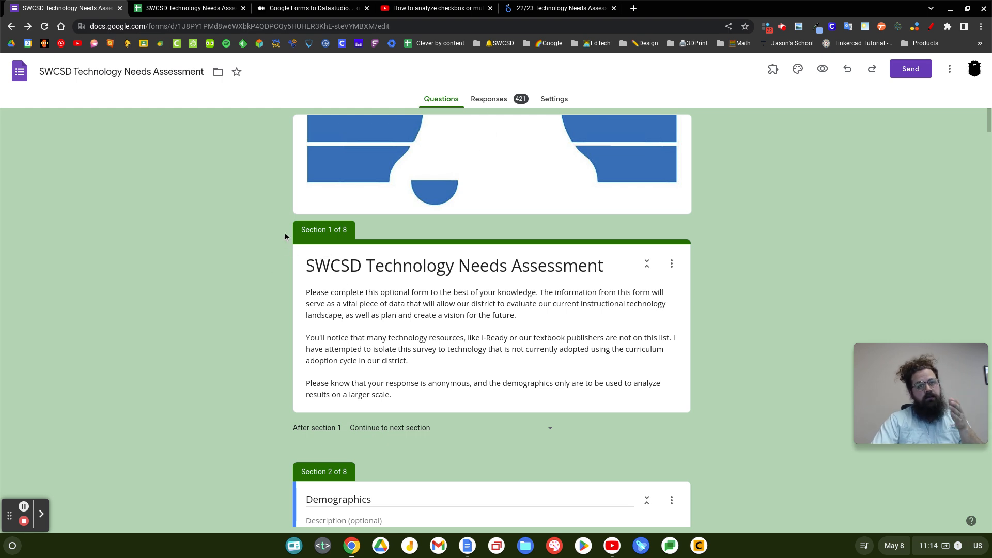
pyautogui.scroll(-9, 285, 236)
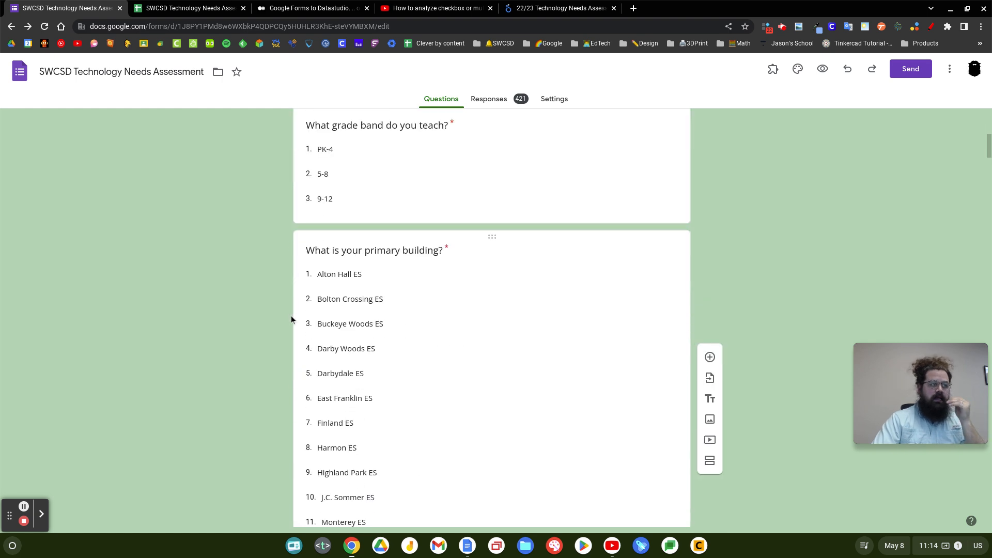
pyautogui.scroll(-15, 289, 316)
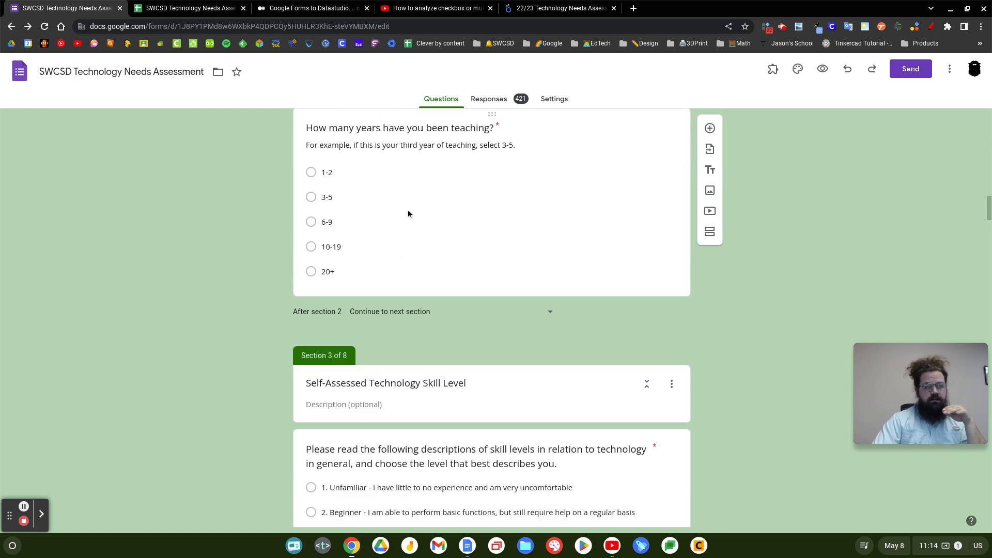
pyautogui.scroll(2, 408, 211)
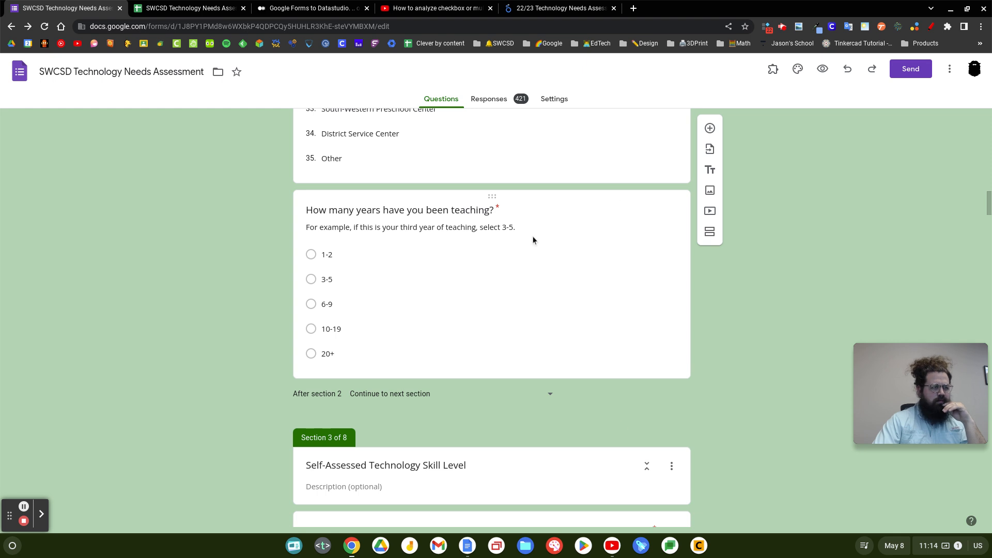
pyautogui.scroll(-1, 534, 241)
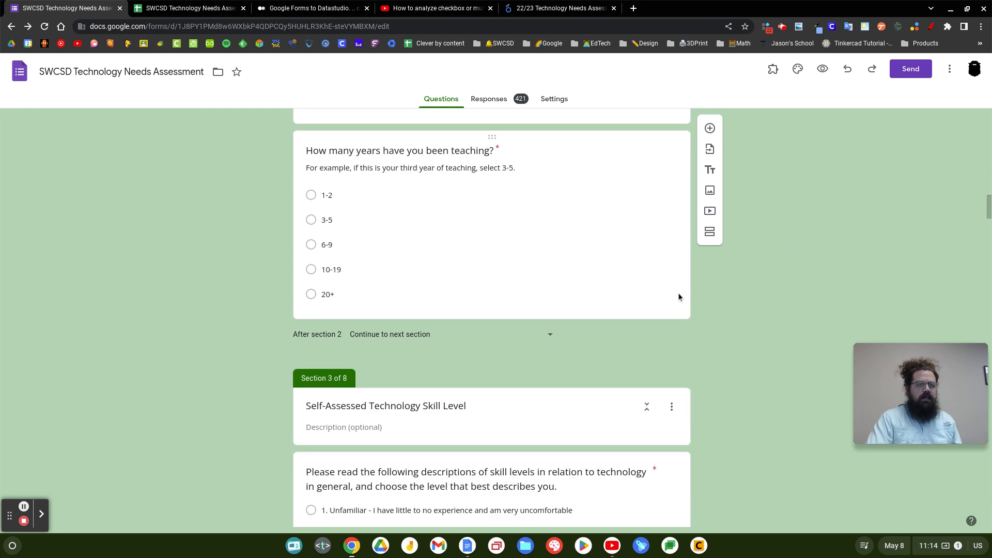
pyautogui.moveTo(550, 11)
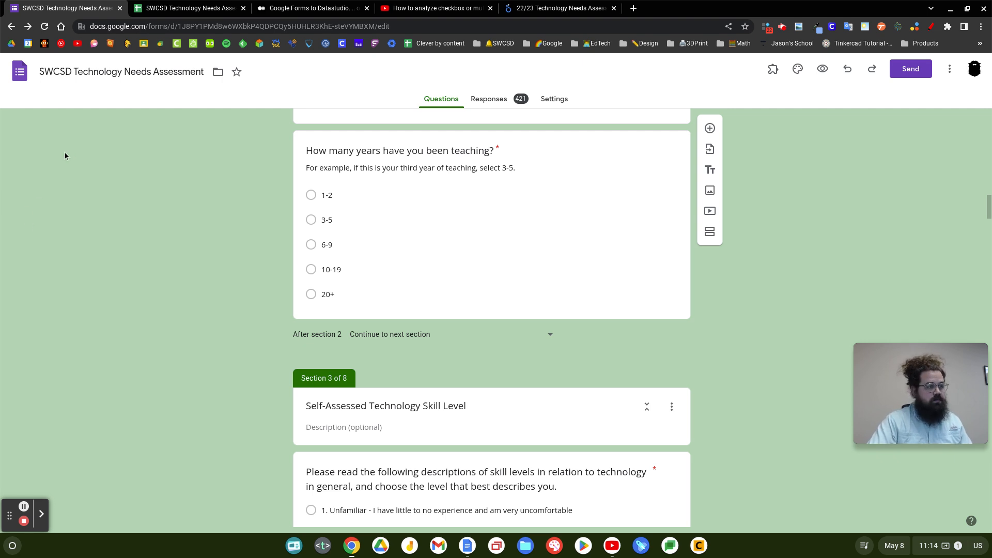
pyautogui.scroll(-6, 365, 192)
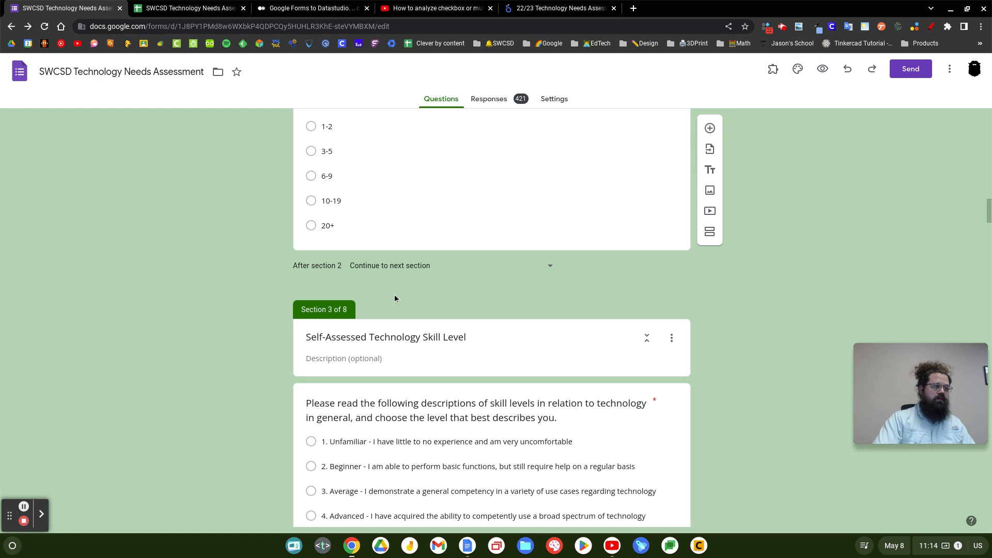
pyautogui.scroll(-4, 525, 380)
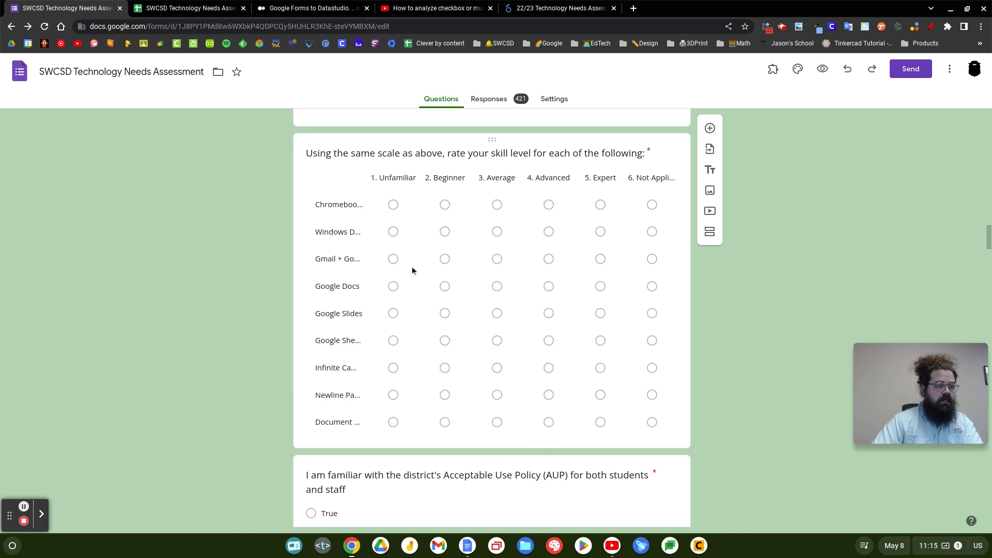
pyautogui.scroll(-4, 379, 222)
pyautogui.scroll(4, 576, 213)
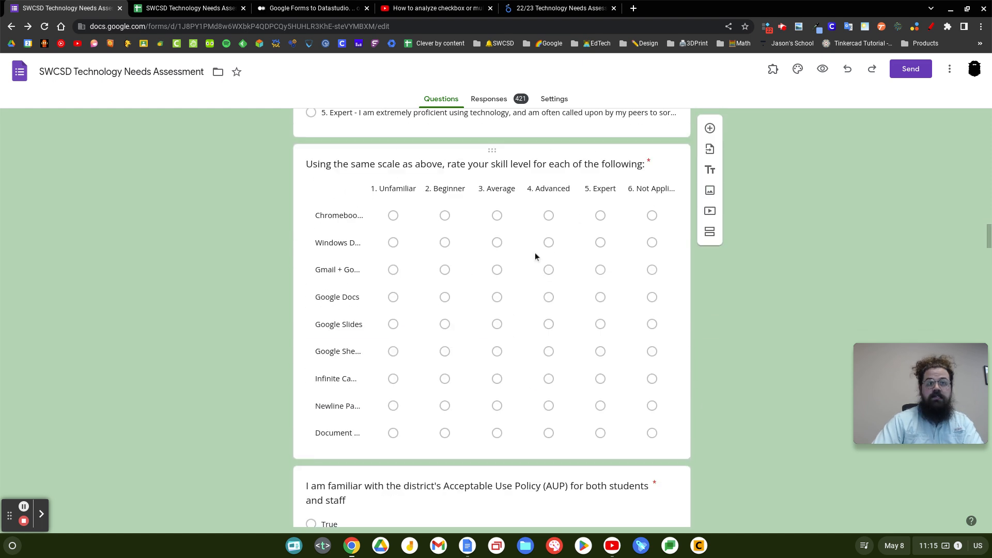
# Step: Open the form's response summary and examine the chart for the grid question rating skill level for each of the following
pyautogui.click(514, 103)
pyautogui.scroll(-3, 480, 216)
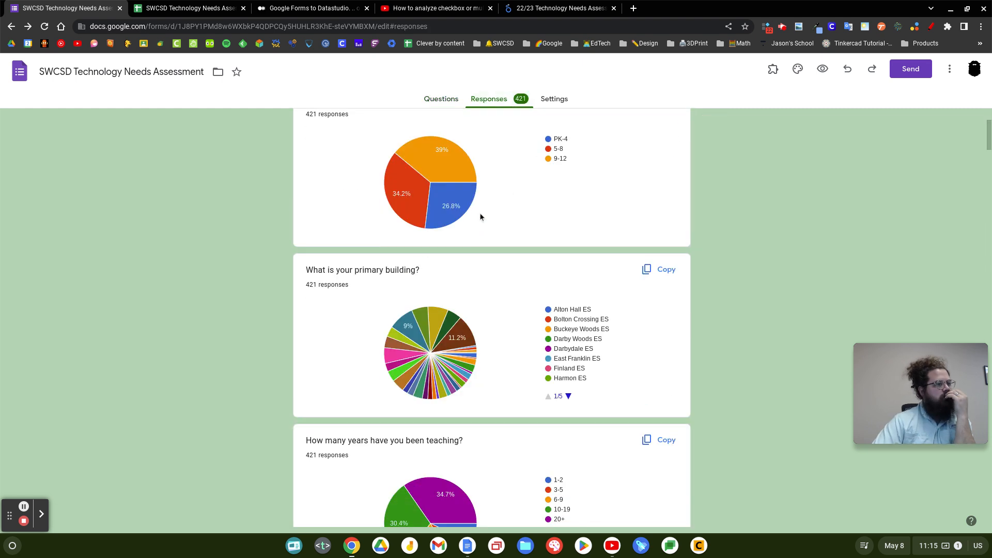
pyautogui.scroll(-12, 481, 216)
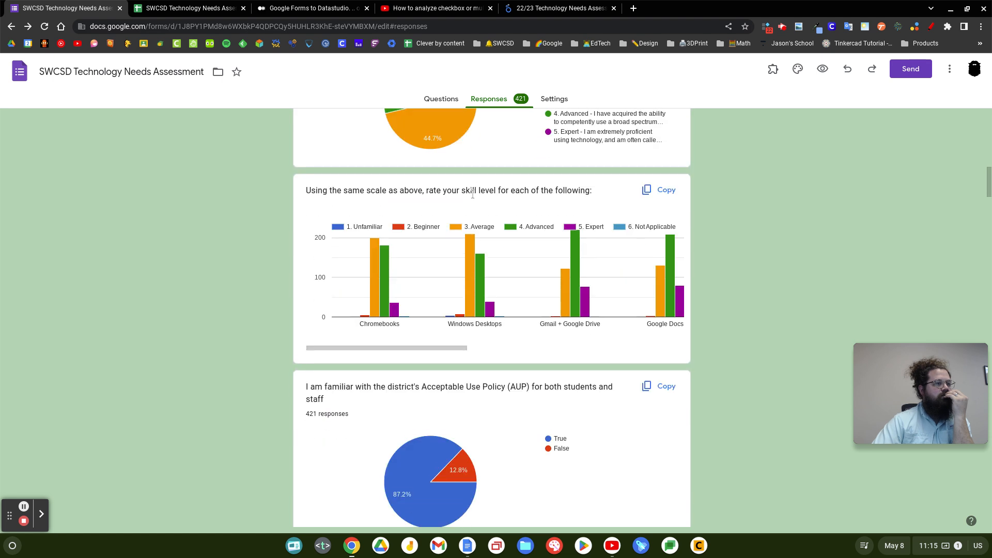
pyautogui.scroll(-1, 473, 194)
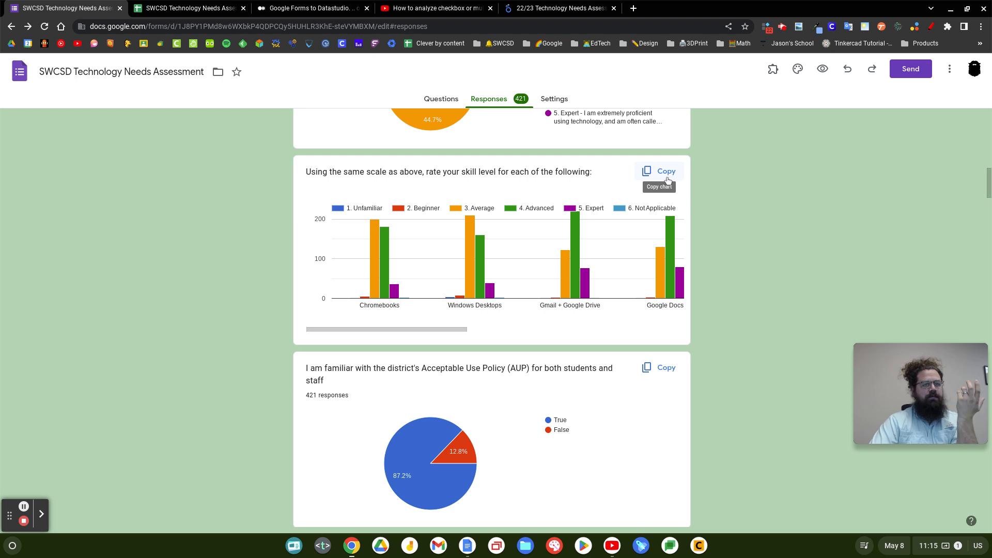
pyautogui.moveTo(437, 330)
pyautogui.mouseDown()
pyautogui.moveTo(451, 332)
pyautogui.moveTo(420, 334)
pyautogui.mouseUp()
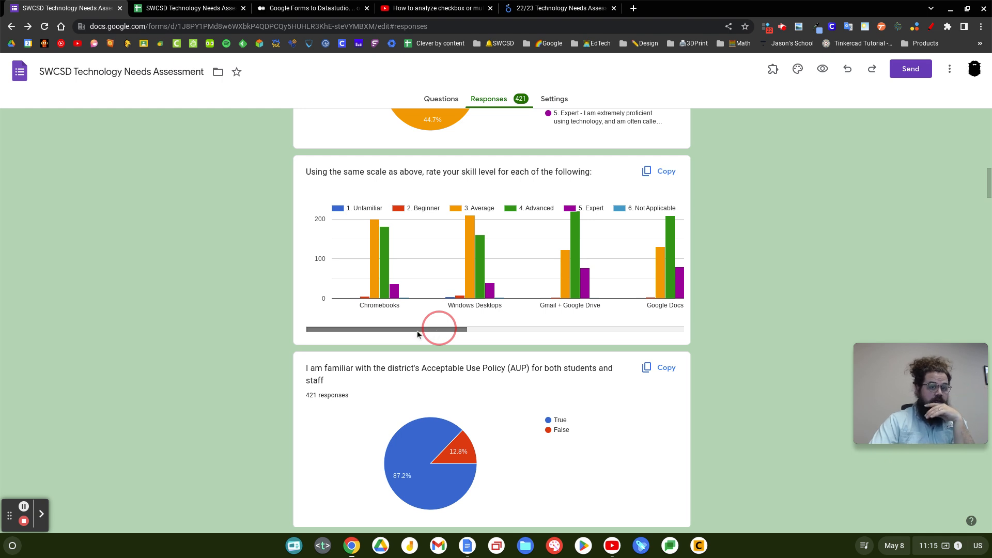
pyautogui.moveTo(417, 334); pyautogui.dragTo(369, 357)
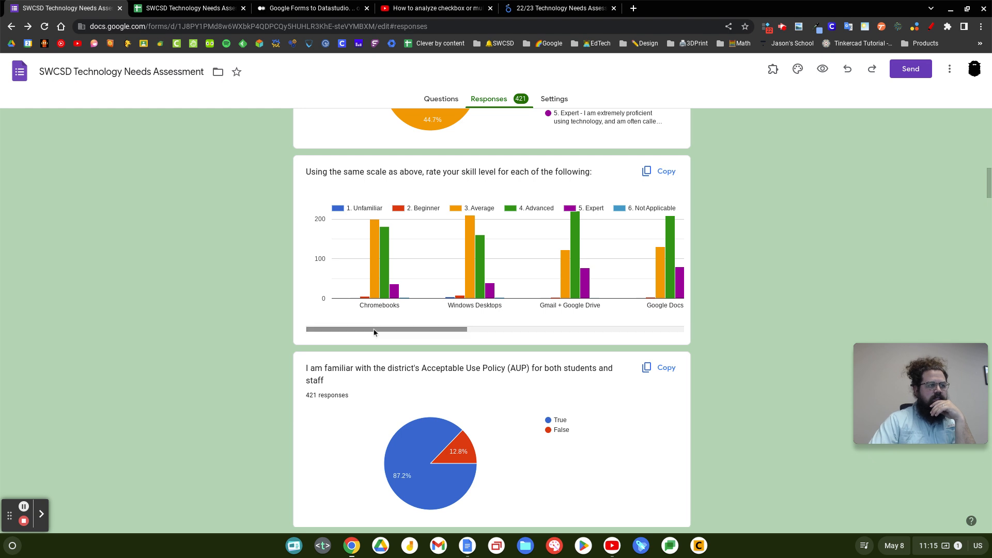
pyautogui.moveTo(374, 329); pyautogui.dragTo(310, 308)
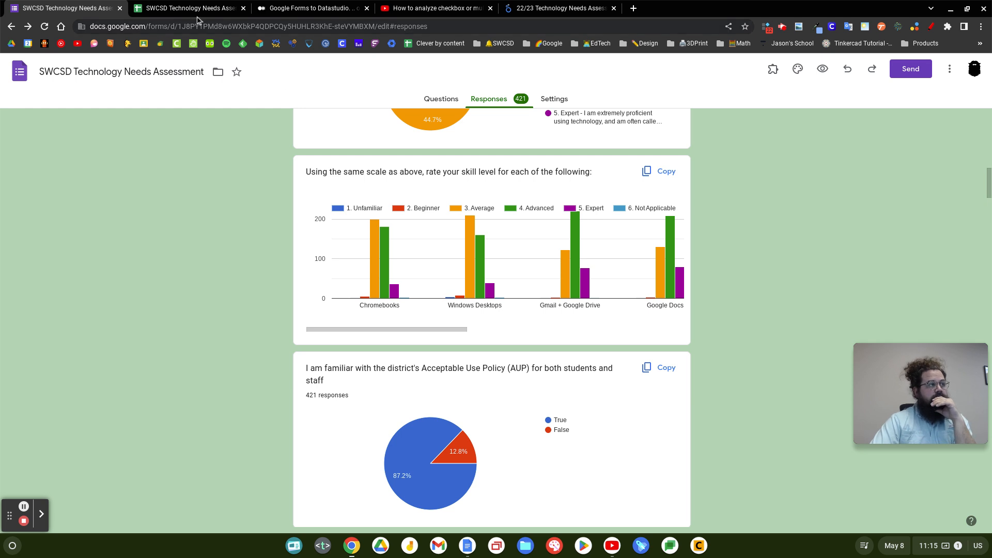
# Step: Switch to the form's responses spreadsheet and unhide columns G to Z beside the overall skill-level column
pyautogui.click(193, 8)
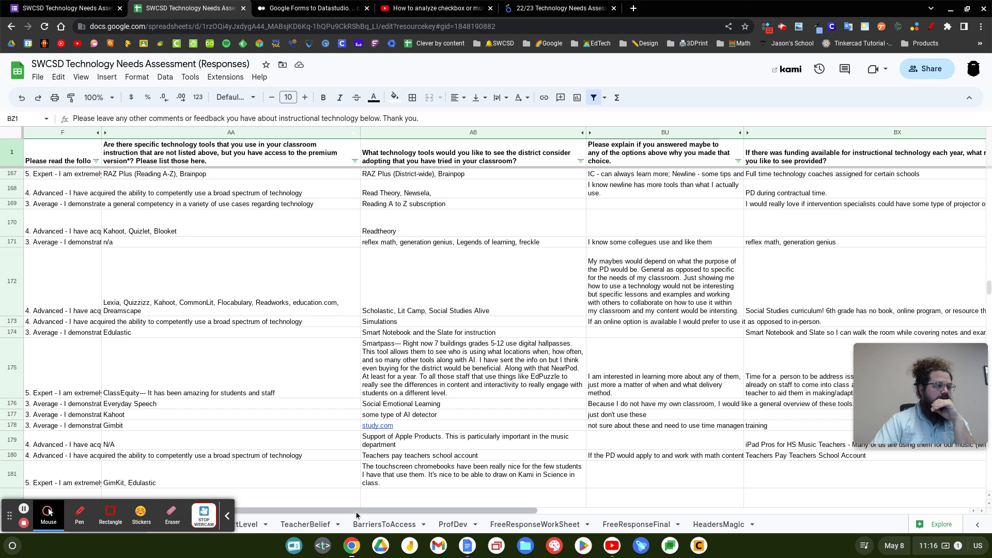
pyautogui.moveTo(321, 511); pyautogui.dragTo(295, 514)
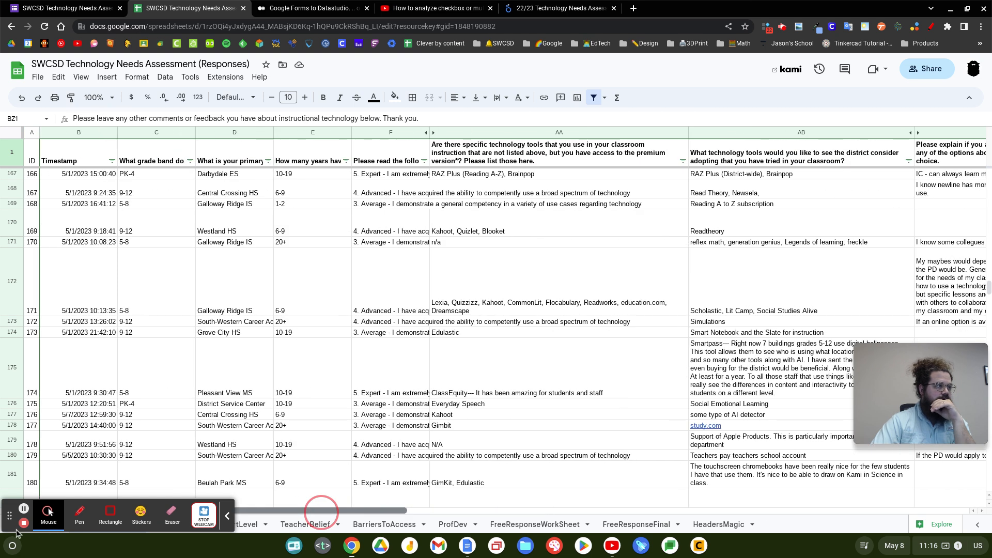
pyautogui.click(433, 133)
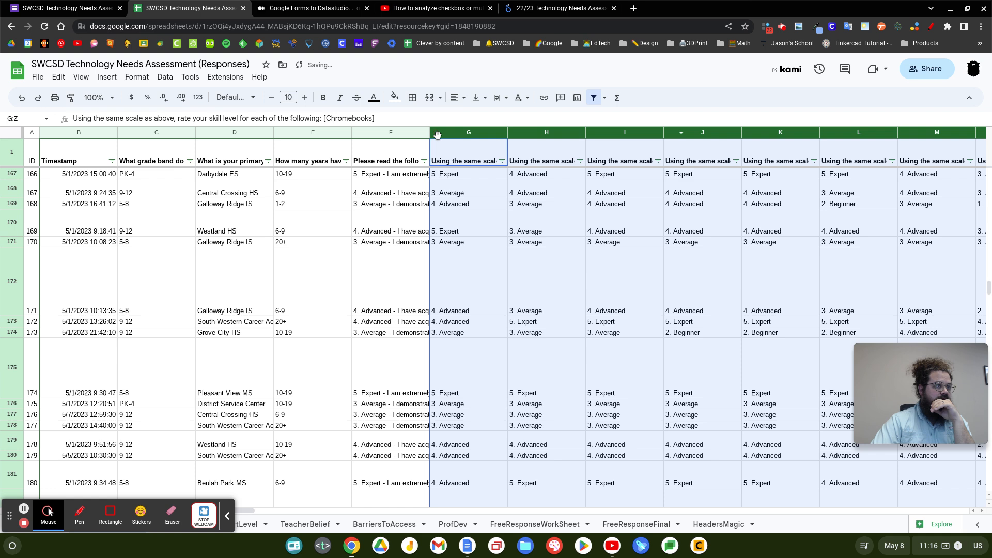
# Step: Inspect the full header text in G1, H1 and I1 and the skill ratings recorded beneath these grid-question columns
pyautogui.click(463, 164)
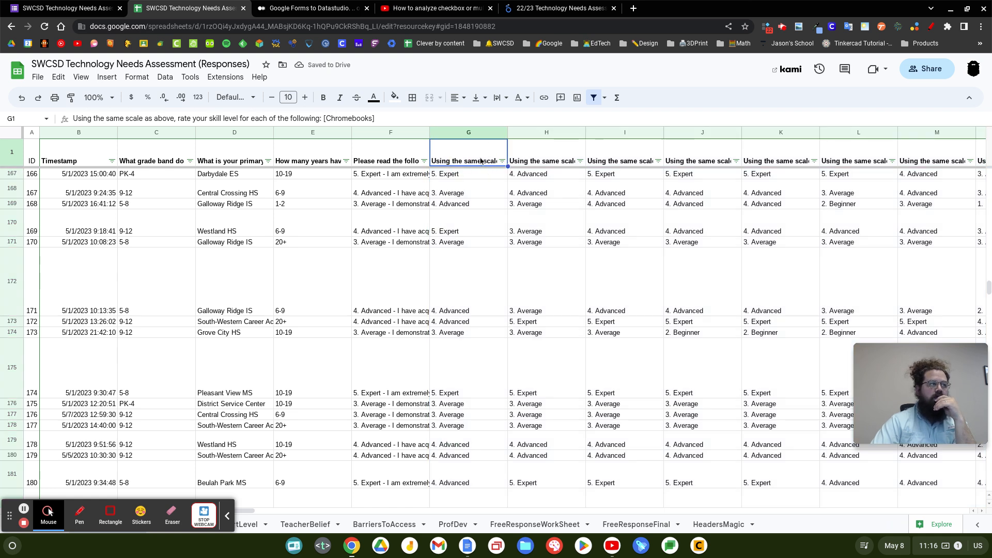
pyautogui.click(545, 160)
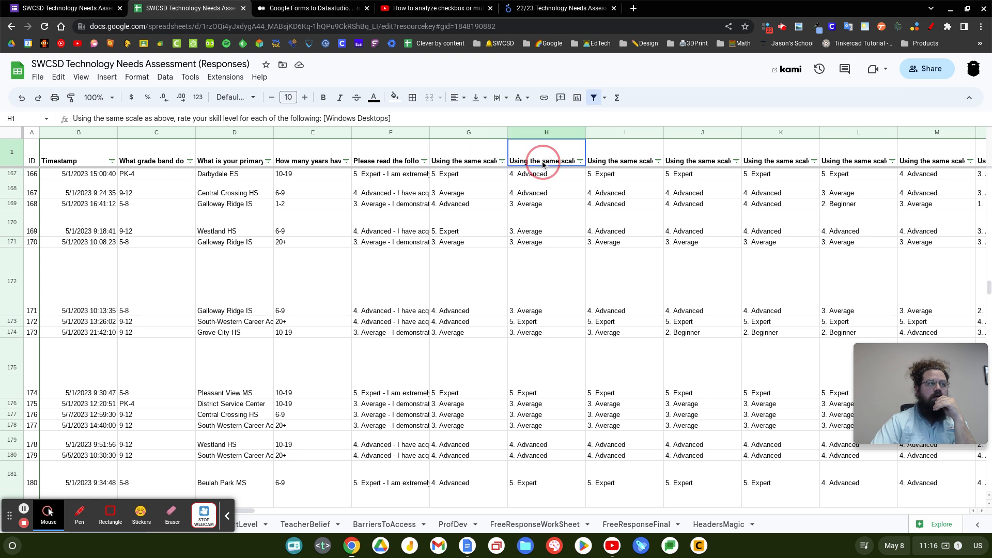
pyautogui.click(646, 150)
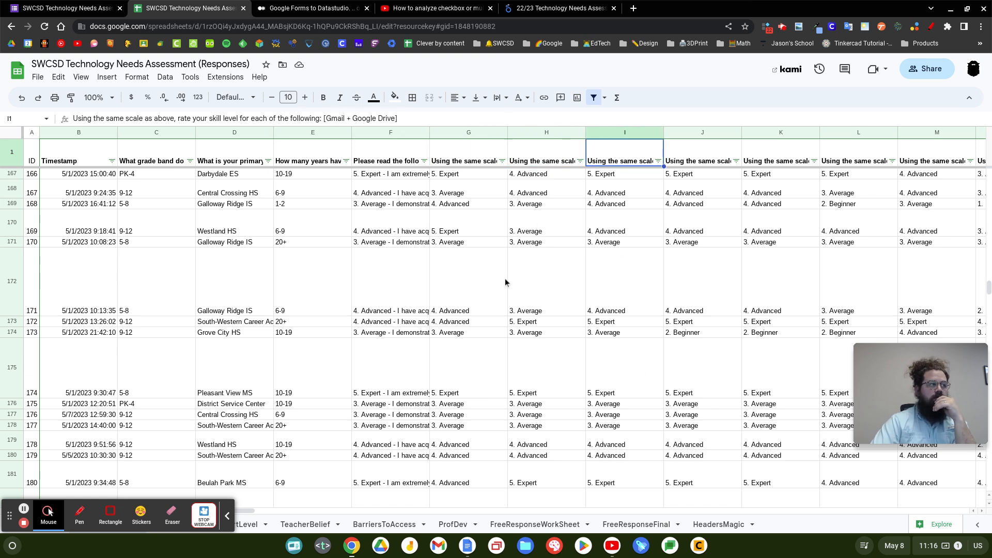
pyautogui.scroll(5, 505, 282)
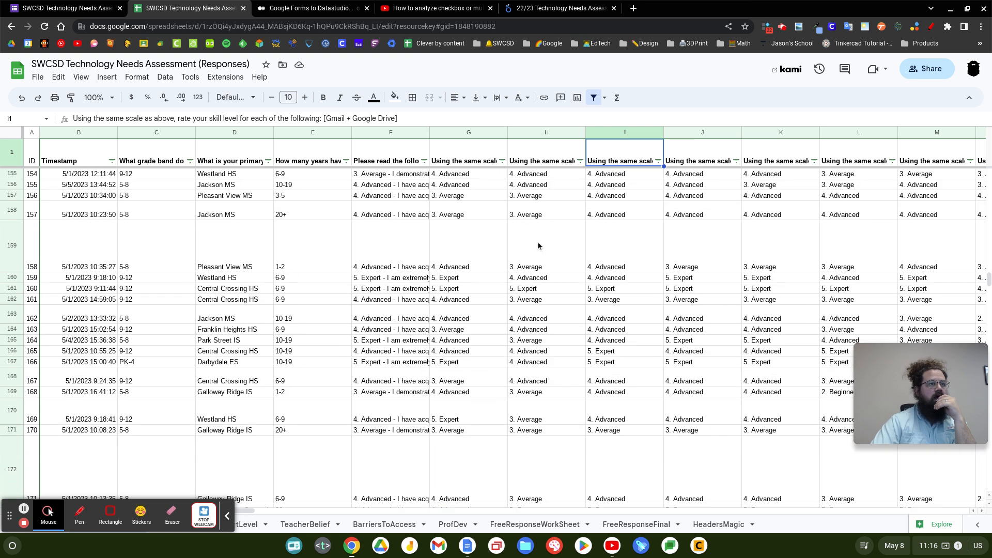
pyautogui.scroll(10, 537, 246)
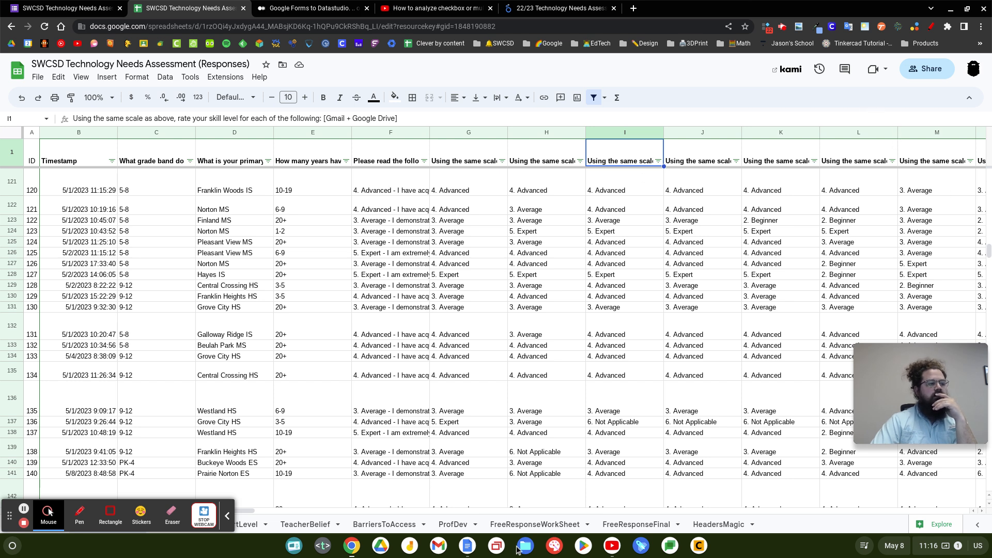
pyautogui.click(227, 516)
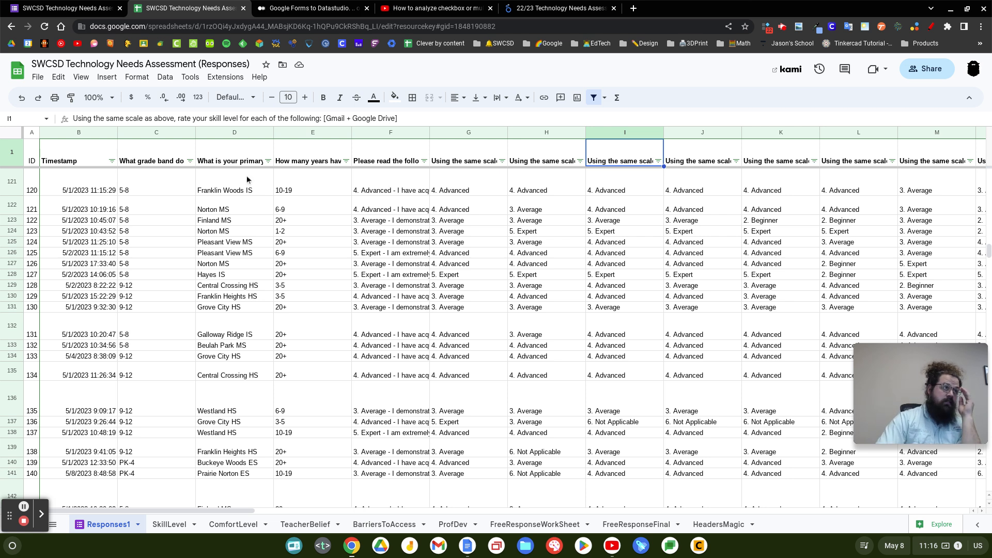
# Step: Switch to the Medium article Google Forms to Datastudio and read its introduction, problem statement and prerequisites
pyautogui.click(321, 9)
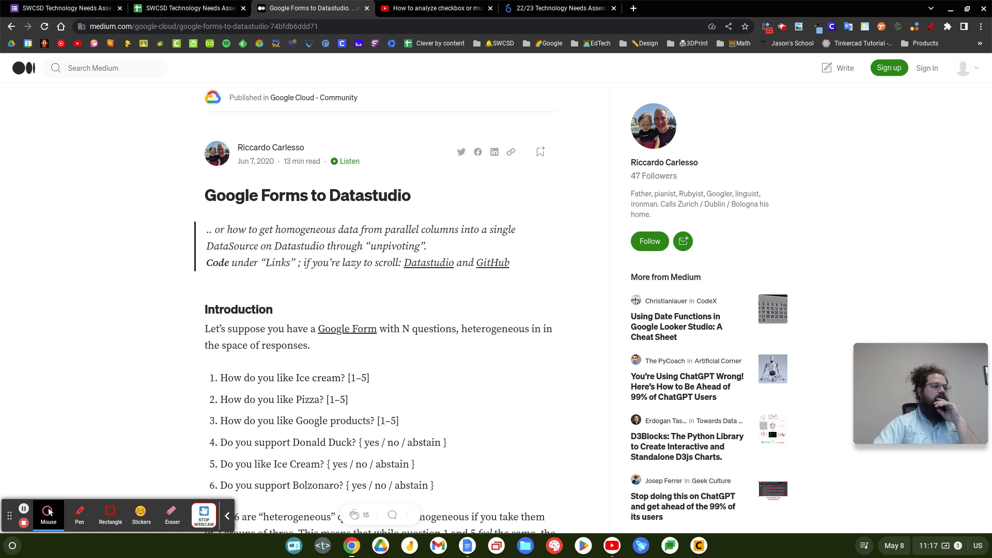
pyautogui.scroll(-2, 532, 240)
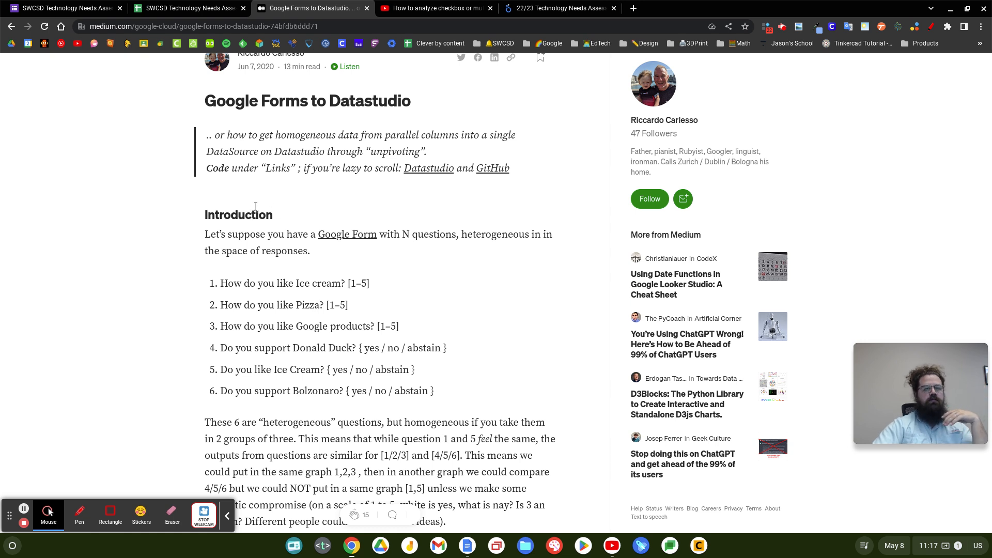
pyautogui.scroll(-2, 587, 359)
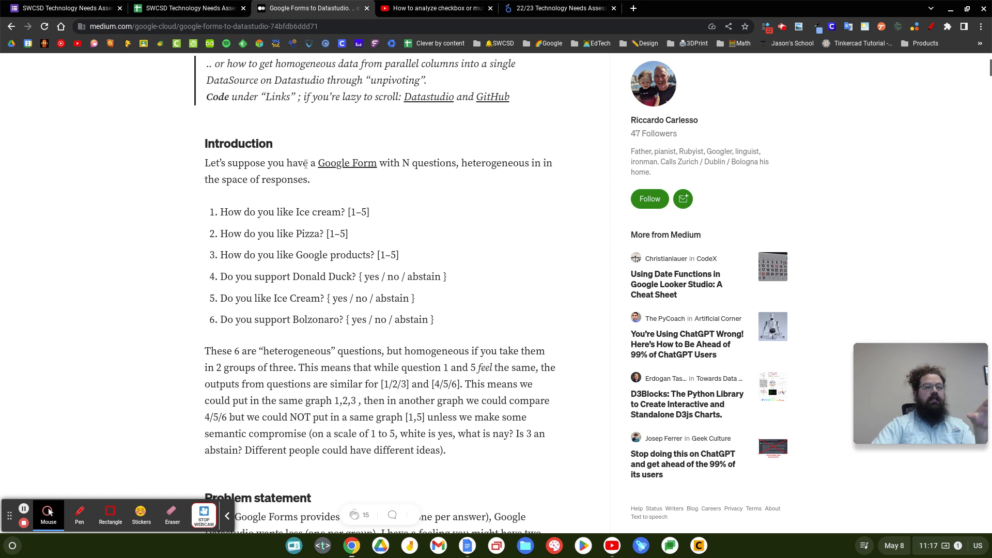
pyautogui.scroll(1, 398, 260)
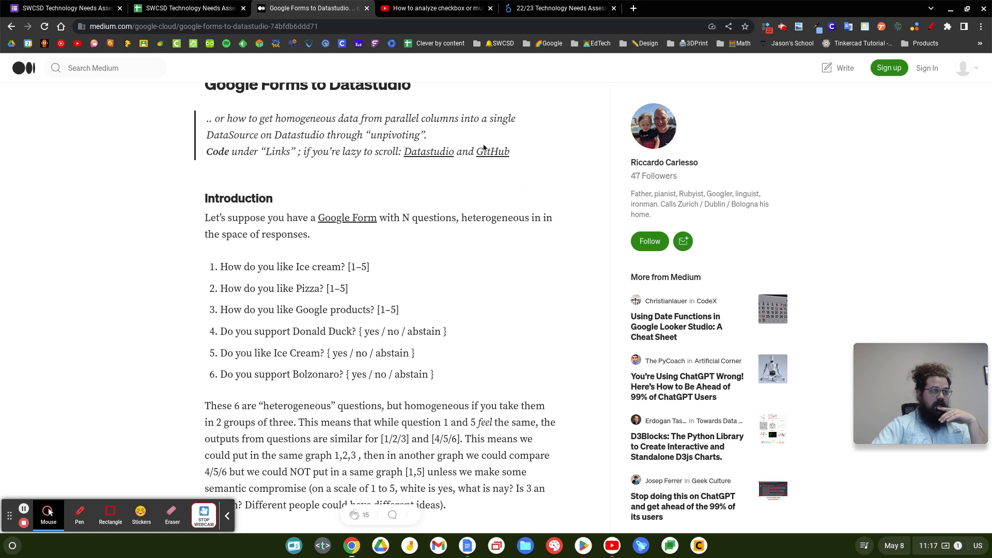
pyautogui.scroll(-4, 217, 305)
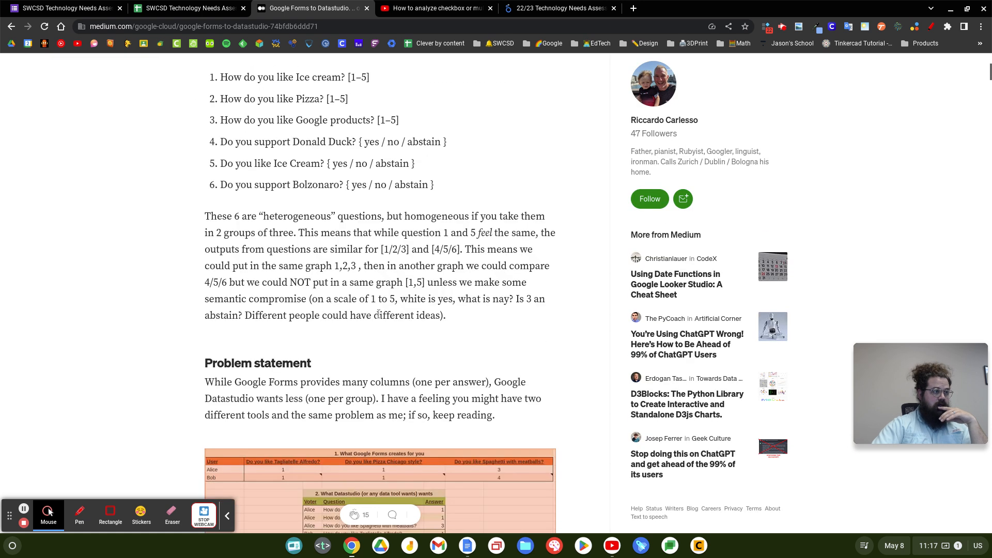
pyautogui.scroll(-10, 378, 314)
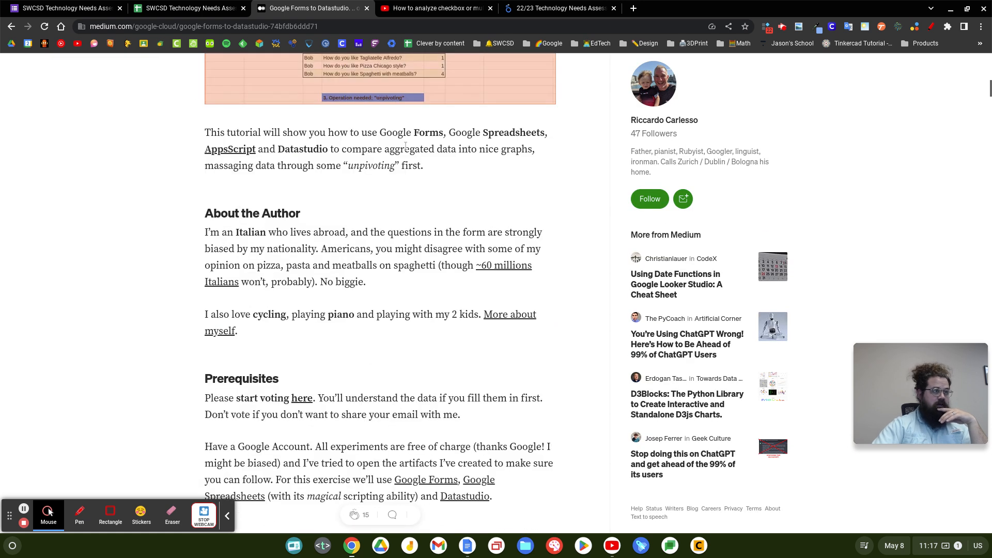
pyautogui.scroll(-7, 340, 326)
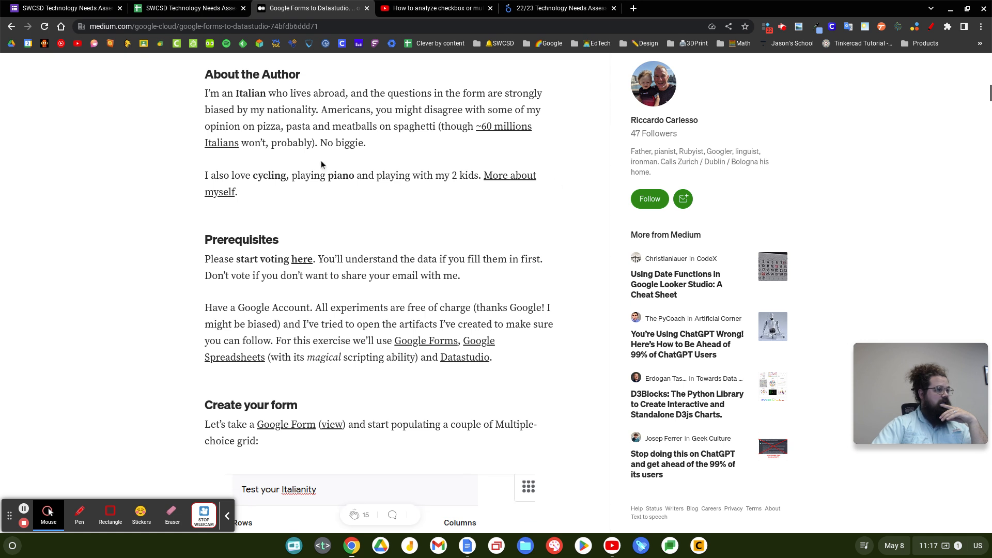
# Step: Read the article's sections on the example multiple-choice grid, importing the poll onto Datastudio, and the need to unpivot the tables
pyautogui.scroll(-14, 340, 326)
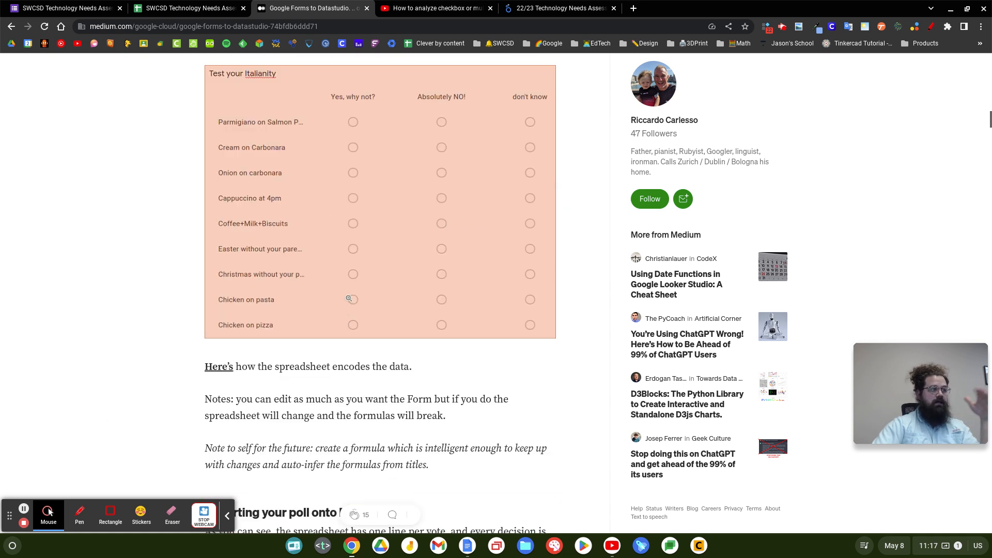
pyautogui.scroll(-4, 355, 279)
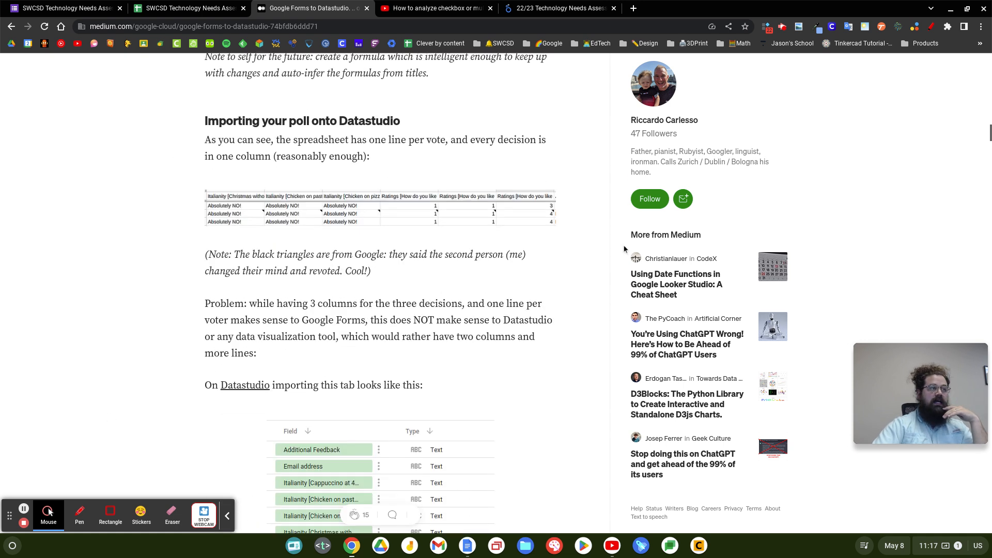
pyautogui.scroll(-6, 401, 327)
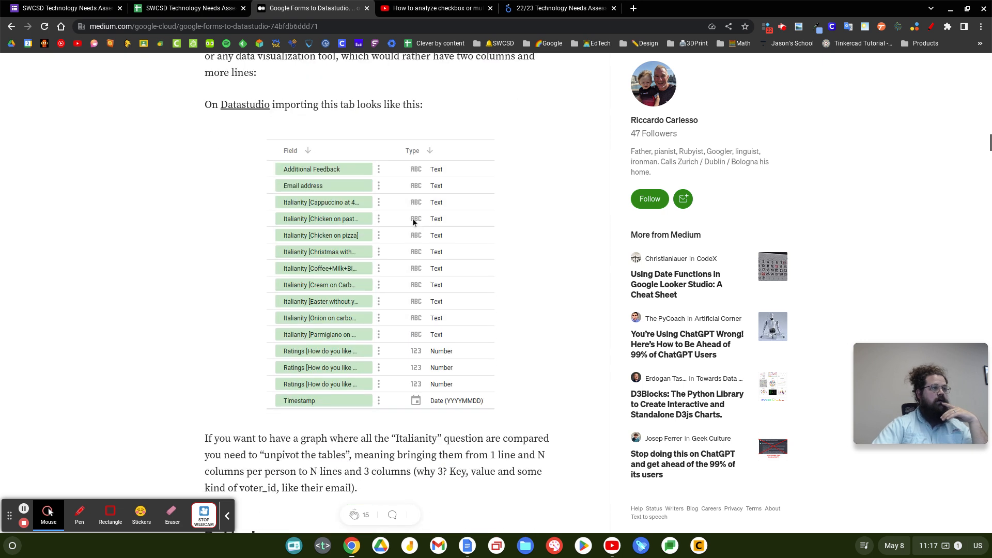
pyautogui.scroll(-7, 379, 239)
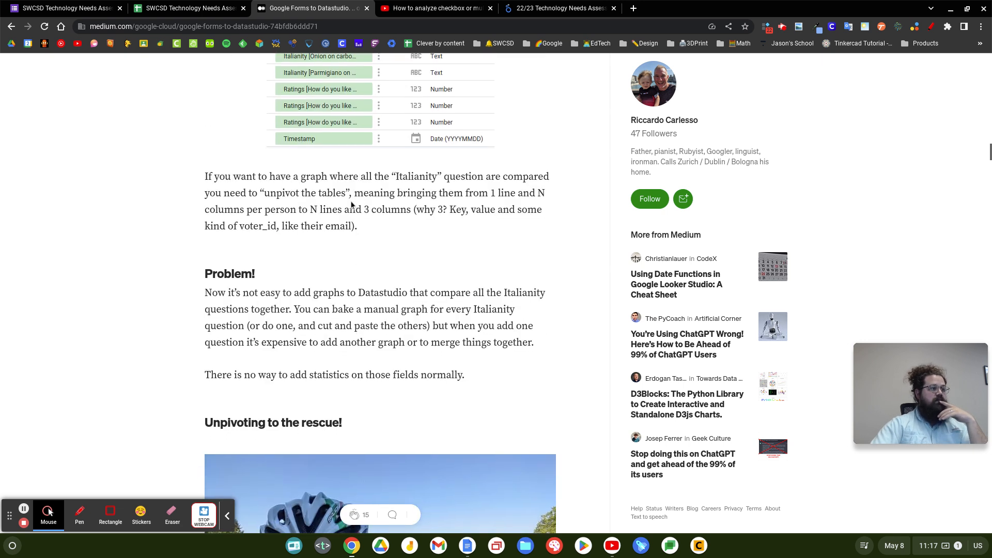
pyautogui.scroll(-7, 343, 210)
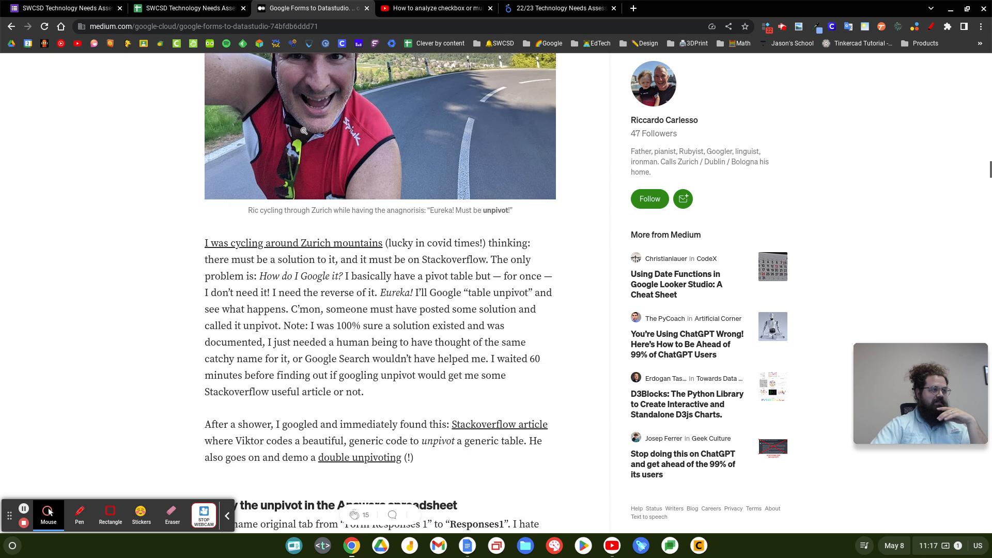
# Step: Read the article's unpivot instructions, including Apply the unpivot in the Answers spreadsheet and Populate the unpivot
pyautogui.scroll(3, 393, 192)
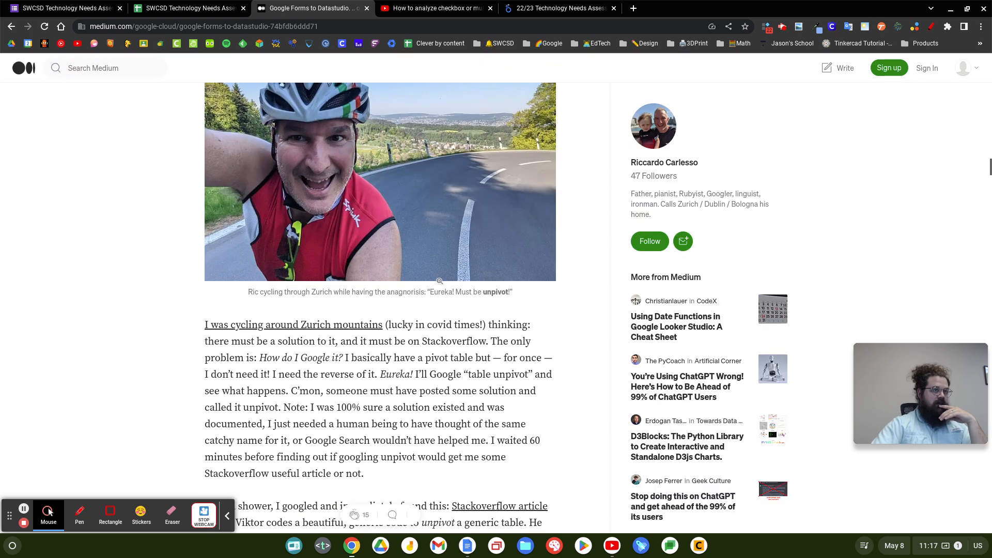
pyautogui.scroll(-4, 321, 199)
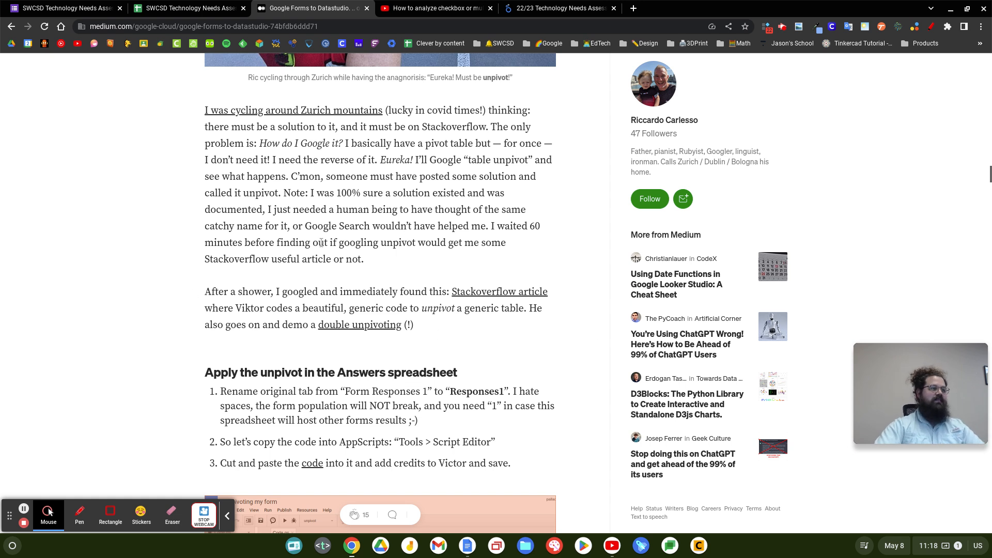
pyautogui.scroll(-2, 504, 269)
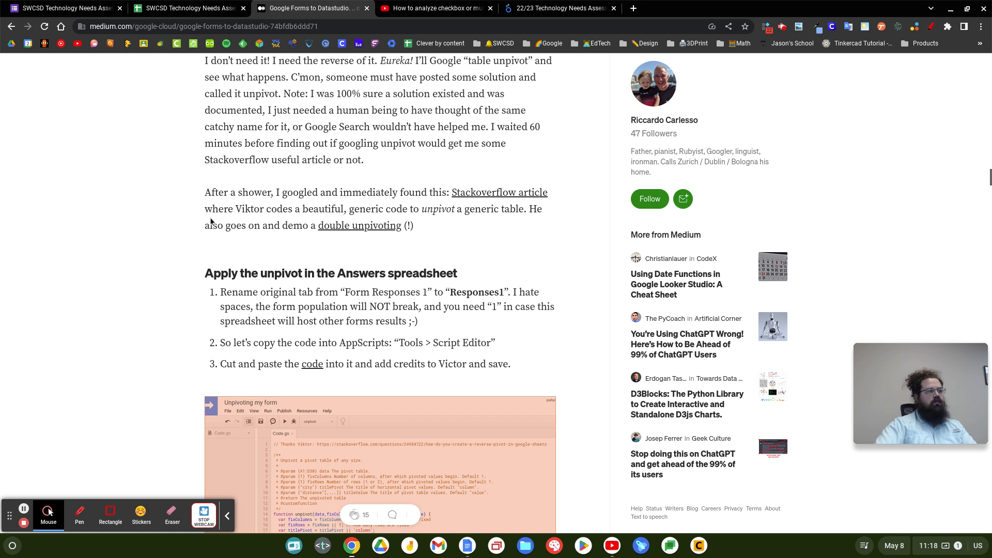
pyautogui.scroll(-3, 471, 211)
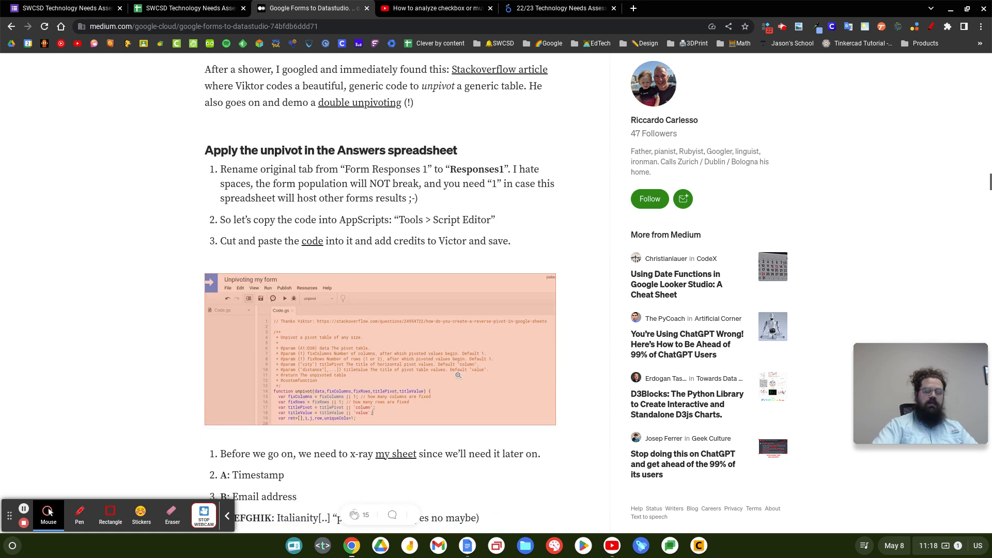
pyautogui.scroll(-2, 477, 310)
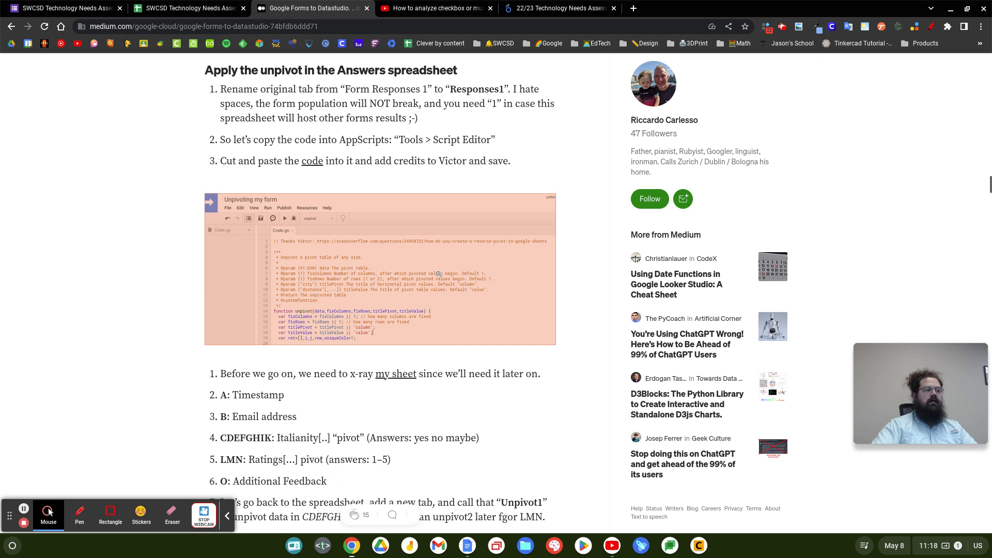
pyautogui.scroll(-3, 438, 274)
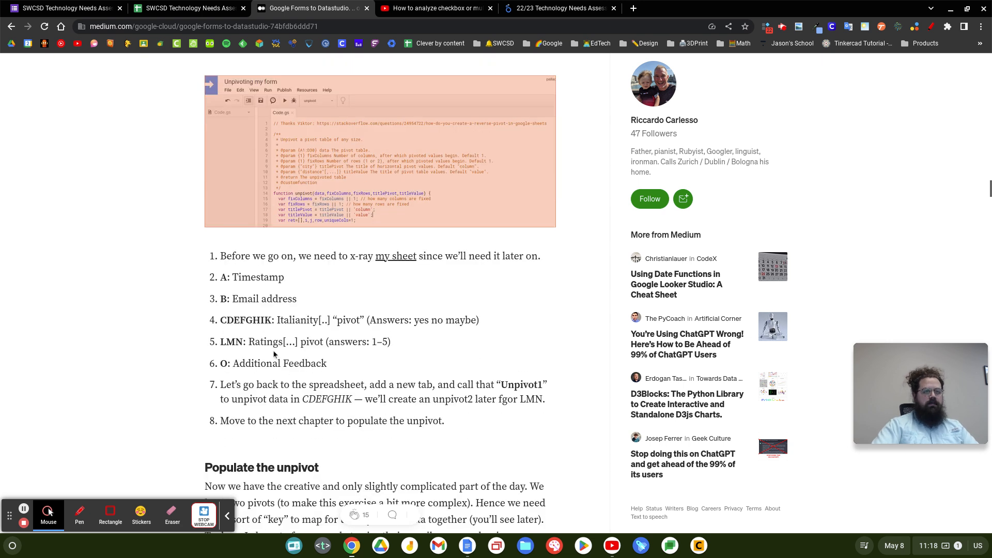
pyautogui.scroll(-4, 181, 352)
pyautogui.scroll(-3, 184, 325)
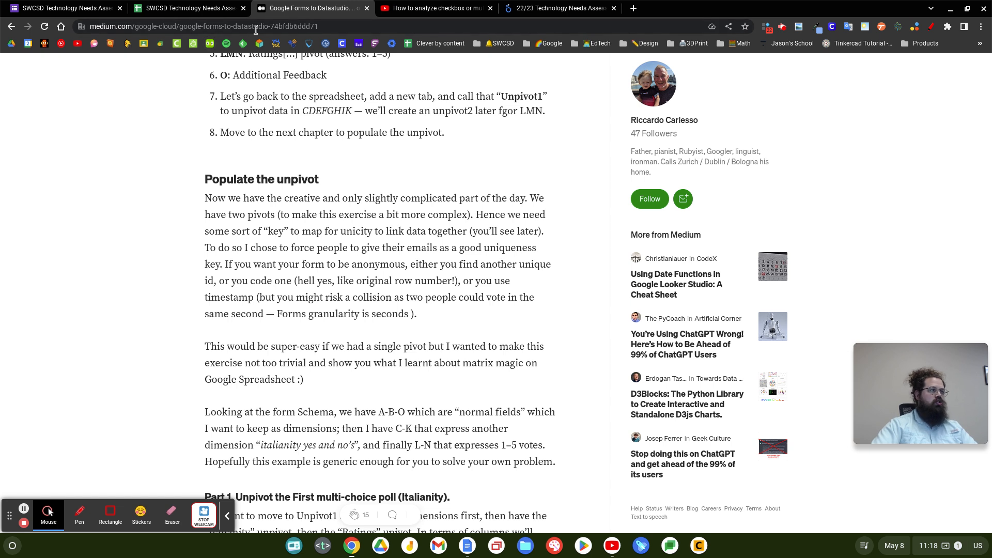
# Step: Return to the responses spreadsheet and highlight the grid-question headers G1:N1, then select the school cell D121
pyautogui.click(159, 17)
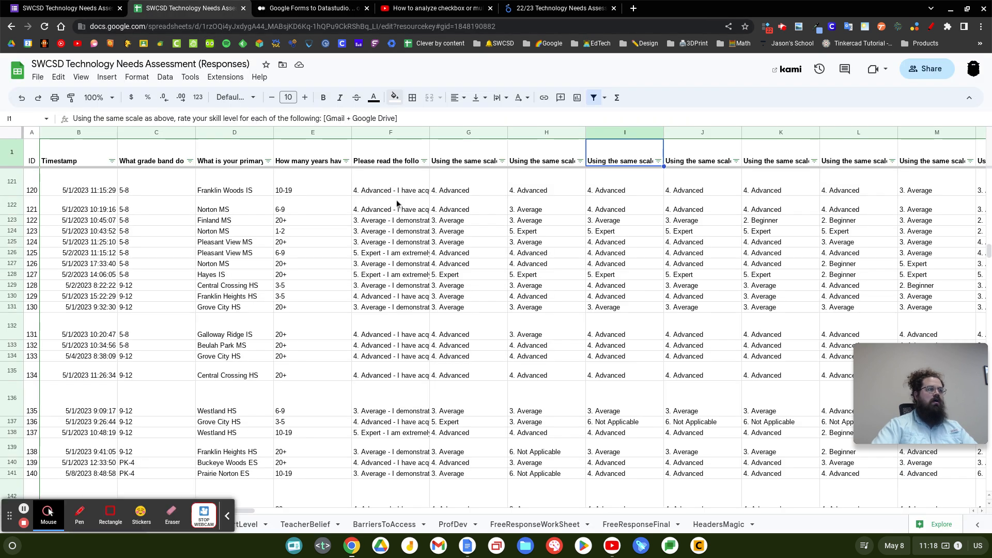
pyautogui.click(444, 161)
pyautogui.keyDown('shift'); pyautogui.click(726, 147); pyautogui.keyUp('shift')
pyautogui.keyDown('shift'); pyautogui.click(985, 155); pyautogui.keyUp('shift')
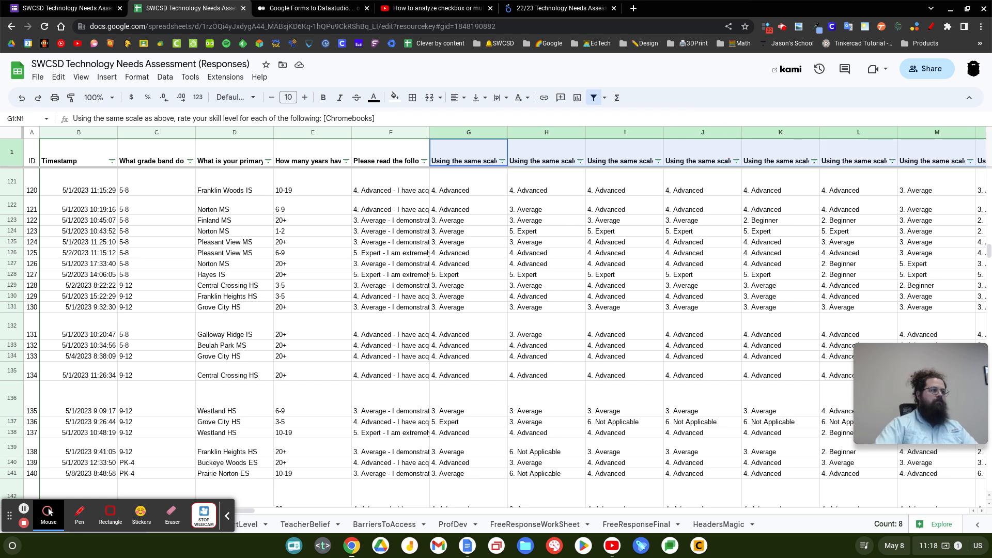
pyautogui.click(228, 188)
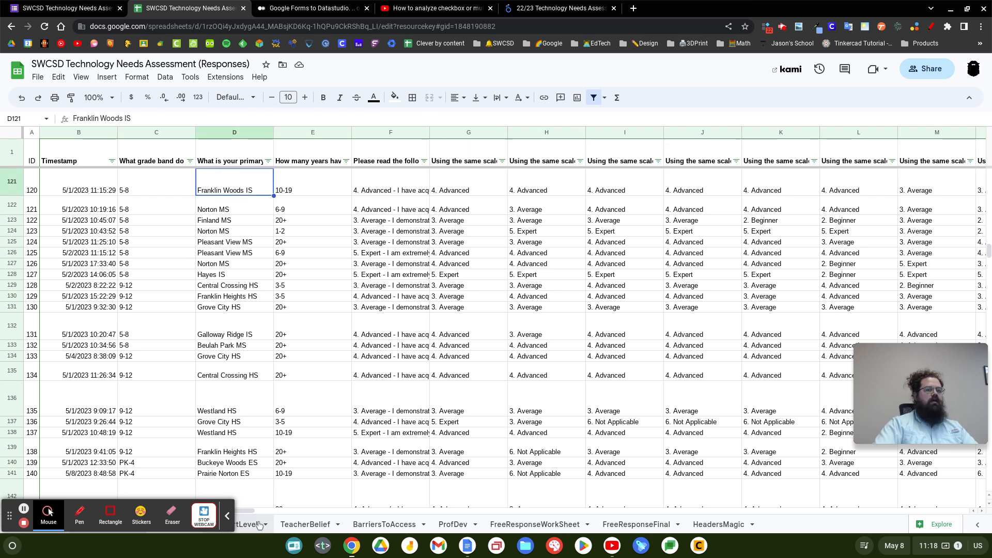
# Step: Open the SkillLevel sheet and inspect the unpivot formula in C1, highlighting its Responses1 sheet reference
pyautogui.click(228, 517)
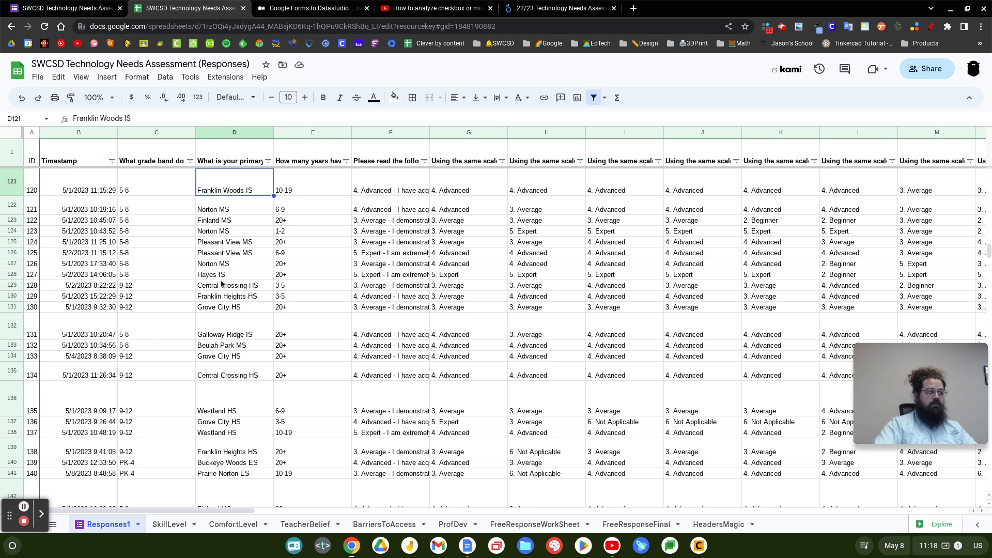
pyautogui.click(168, 525)
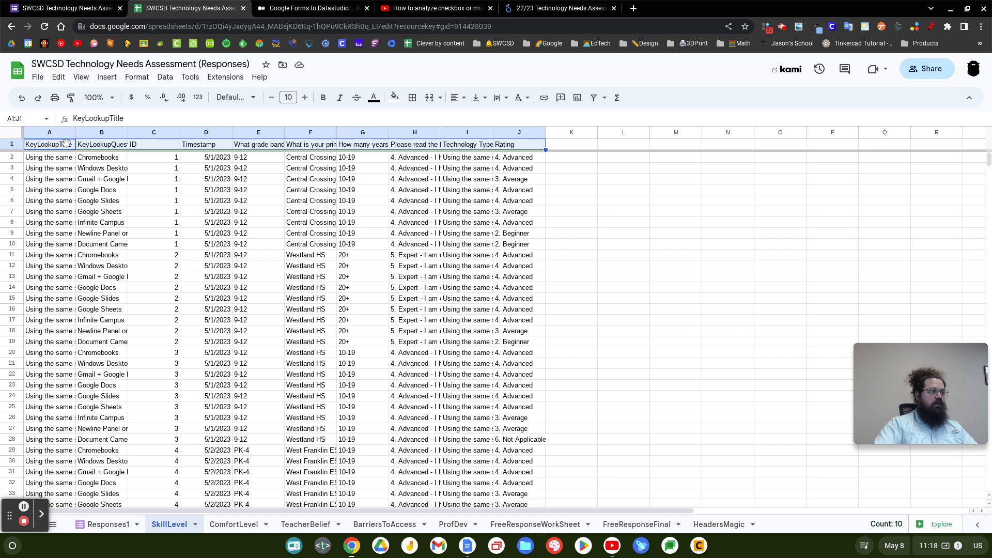
pyautogui.click(156, 145)
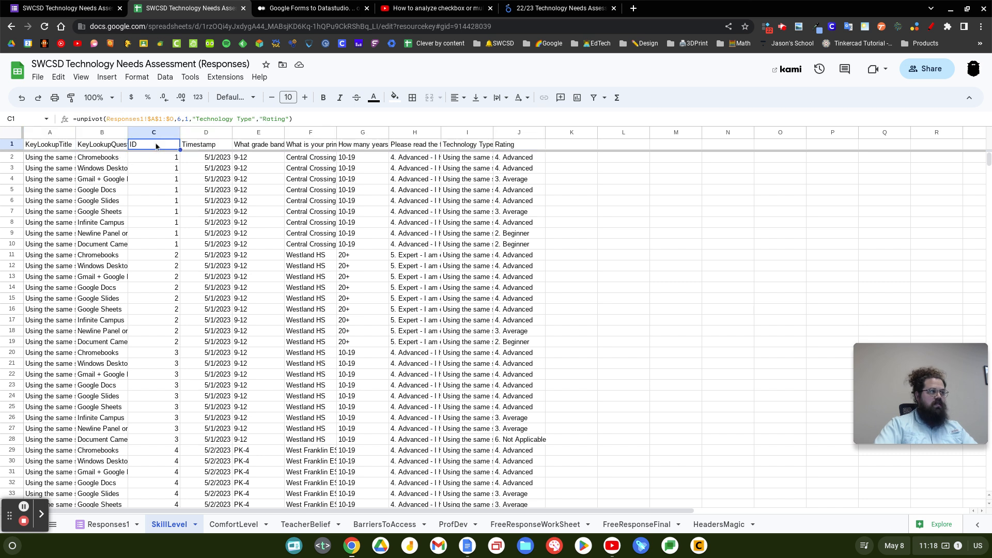
pyautogui.moveTo(77, 118); pyautogui.dragTo(343, 111)
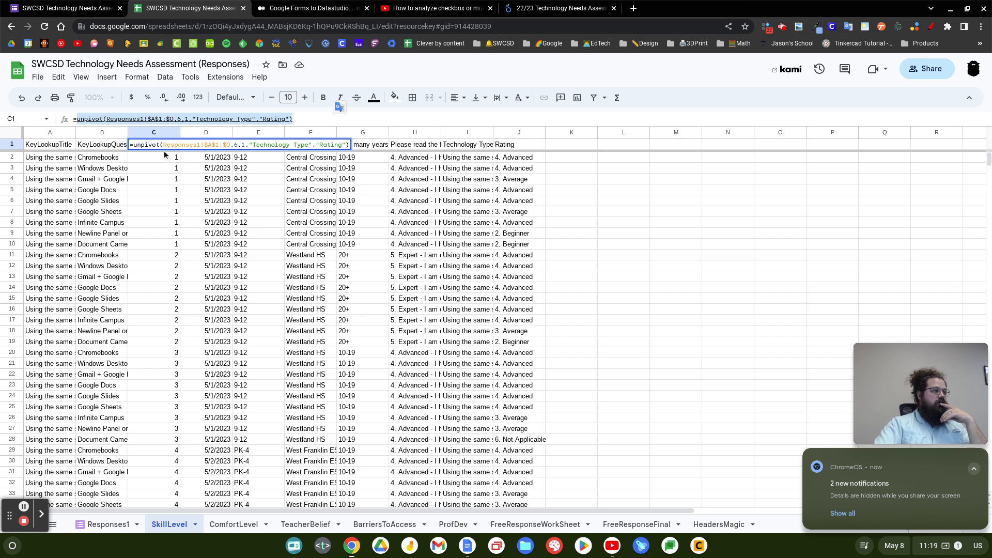
pyautogui.moveTo(164, 146); pyautogui.dragTo(203, 144)
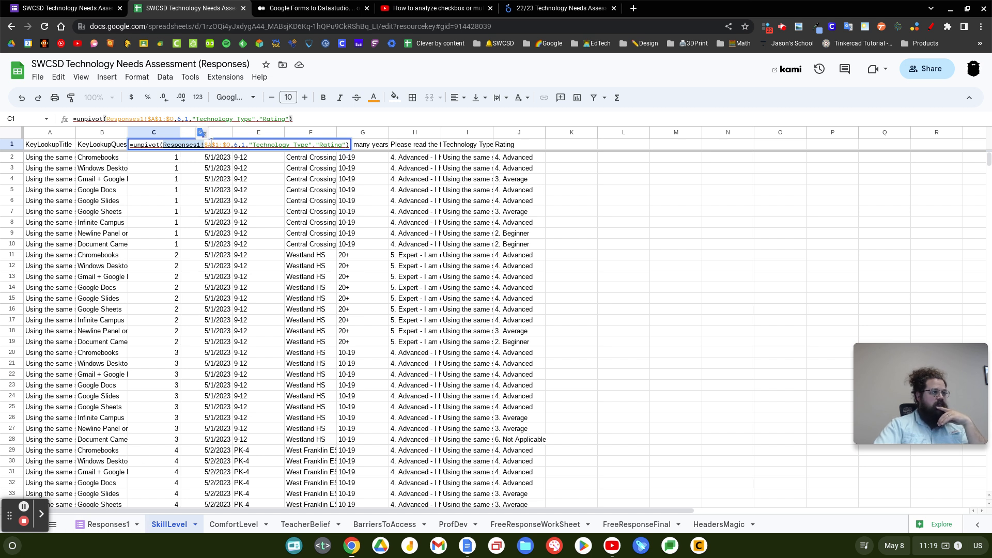
pyautogui.click(206, 145)
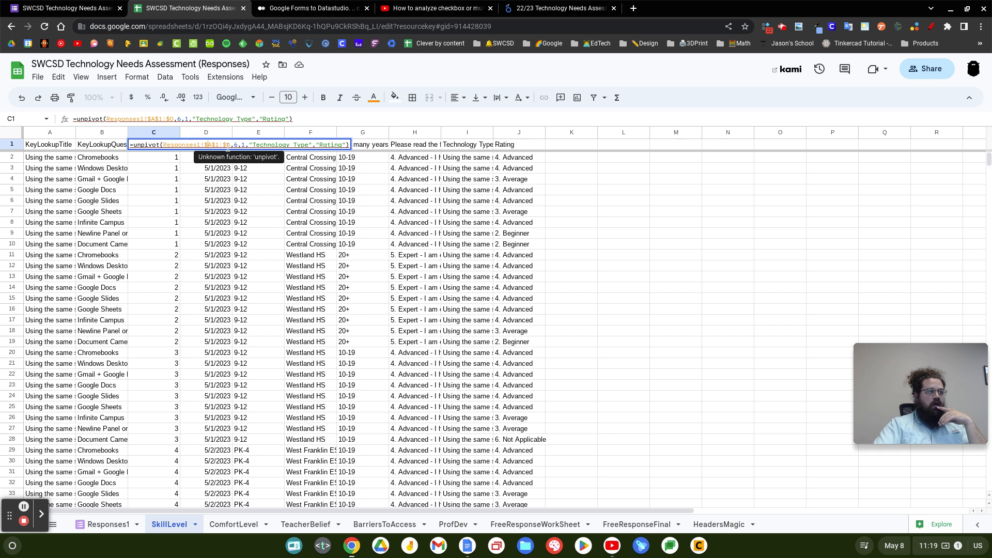
# Step: Go back to the Responses1 sheet and examine the source columns used by the unpivot formula, through column O
pyautogui.click(107, 530)
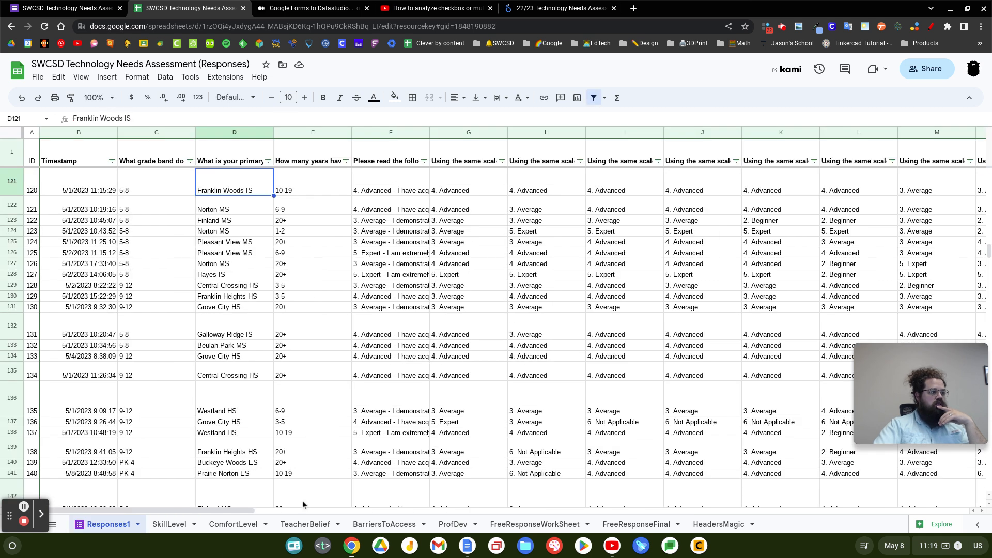
pyautogui.click(245, 512)
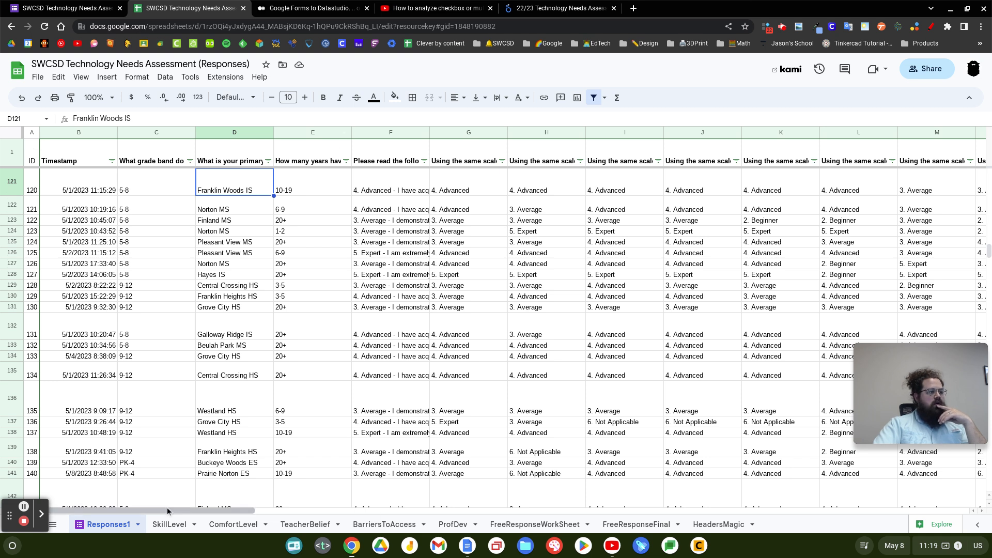
pyautogui.moveTo(166, 510); pyautogui.dragTo(247, 510)
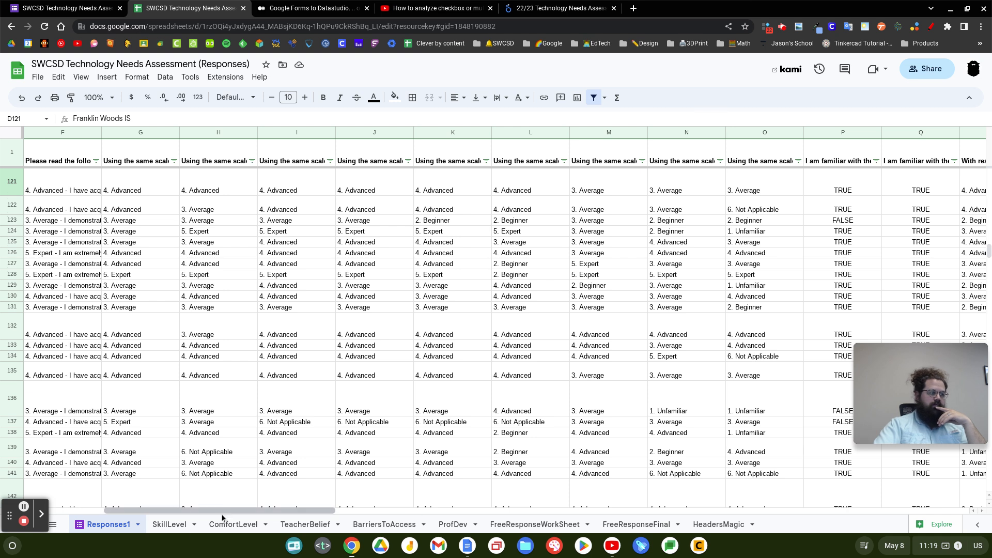
# Step: Return to the SkillLevel sheet and examine the unpivoted rows per respondent, highlighting C2:J10 for ID 1 and C11:I19 for ID 2
pyautogui.click(161, 524)
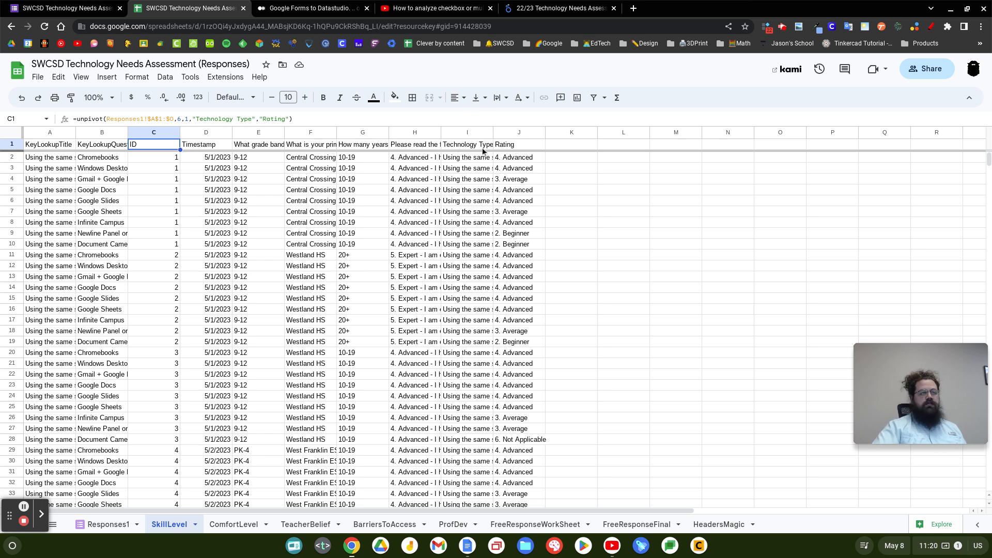
pyautogui.moveTo(163, 160); pyautogui.dragTo(538, 243)
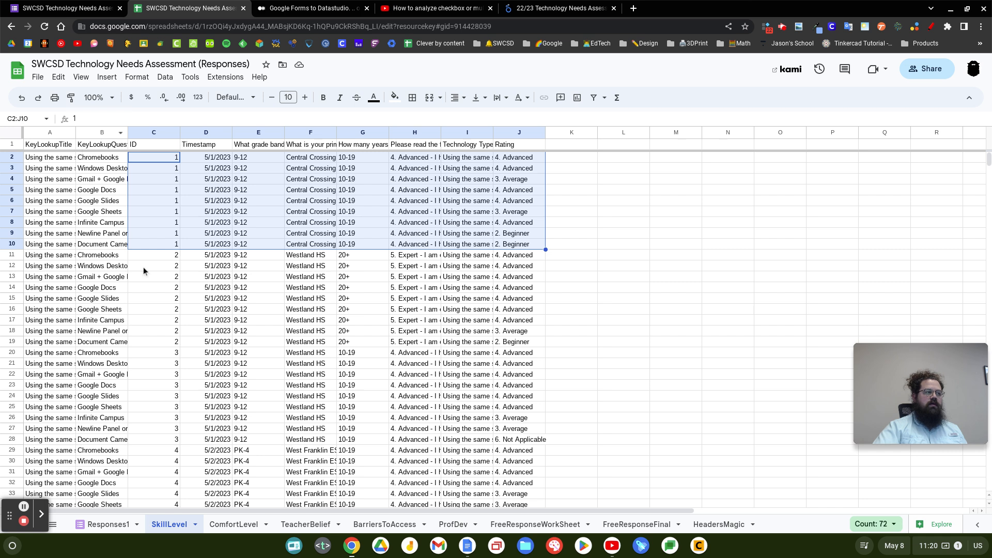
pyautogui.moveTo(159, 259); pyautogui.dragTo(476, 343)
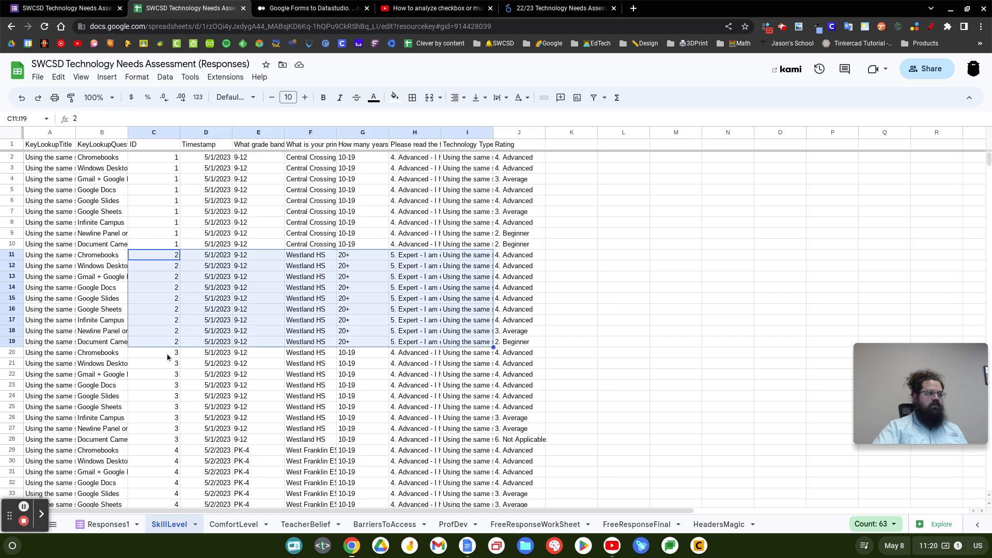
pyautogui.scroll(-20, 327, 385)
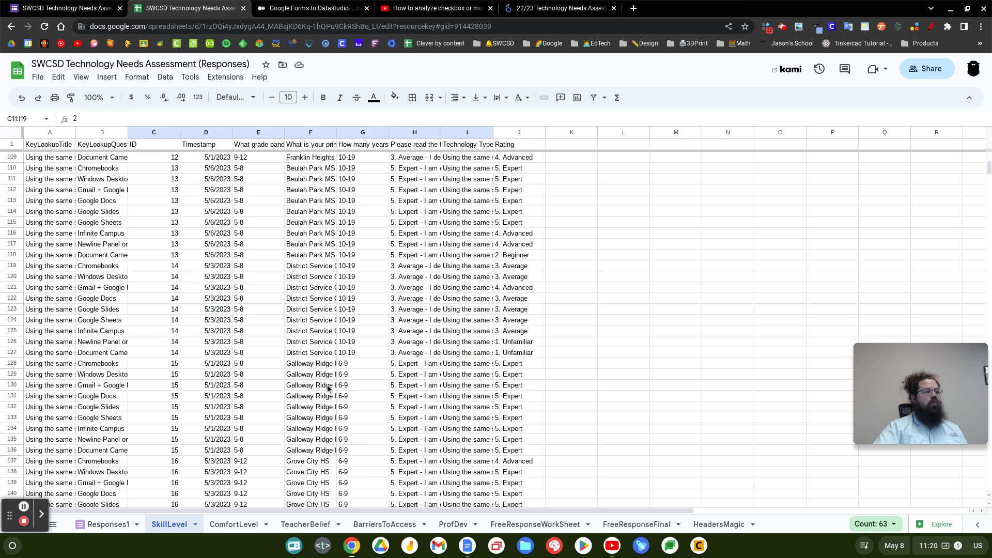
# Step: Look through the unpivoted rows on the SkillLevel sheet to see how each respondent ID repeats per technology
pyautogui.scroll(-20, 318, 409)
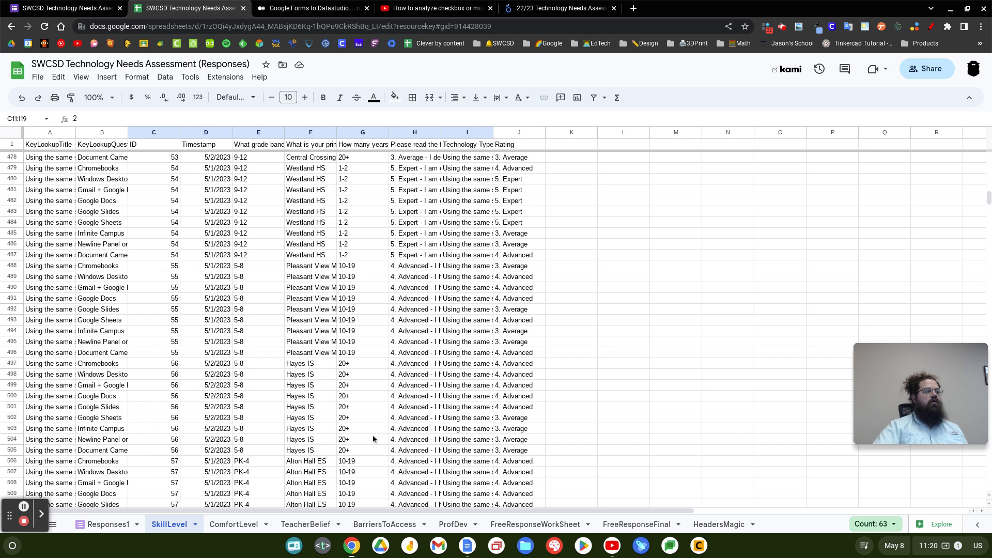
pyautogui.scroll(-15, 368, 421)
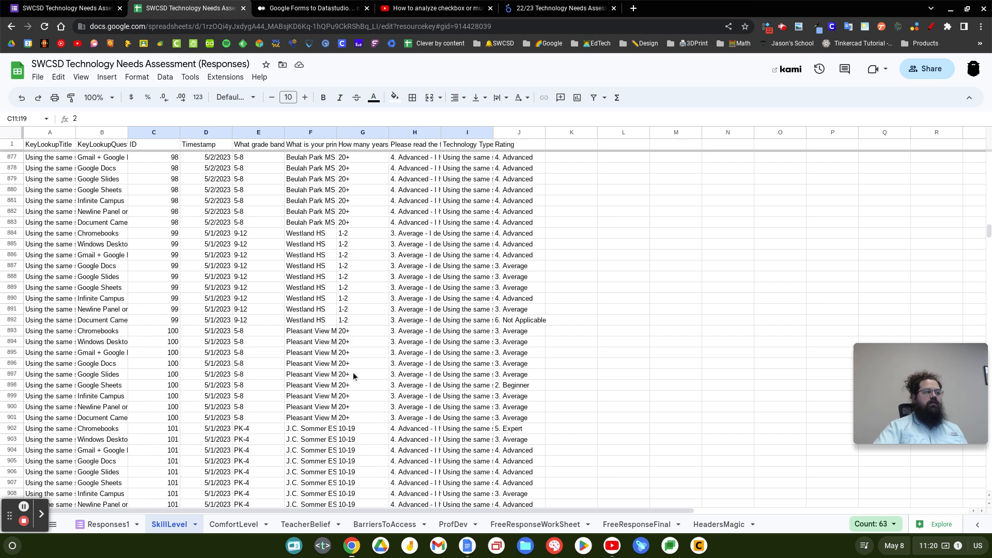
pyautogui.scroll(20, 362, 378)
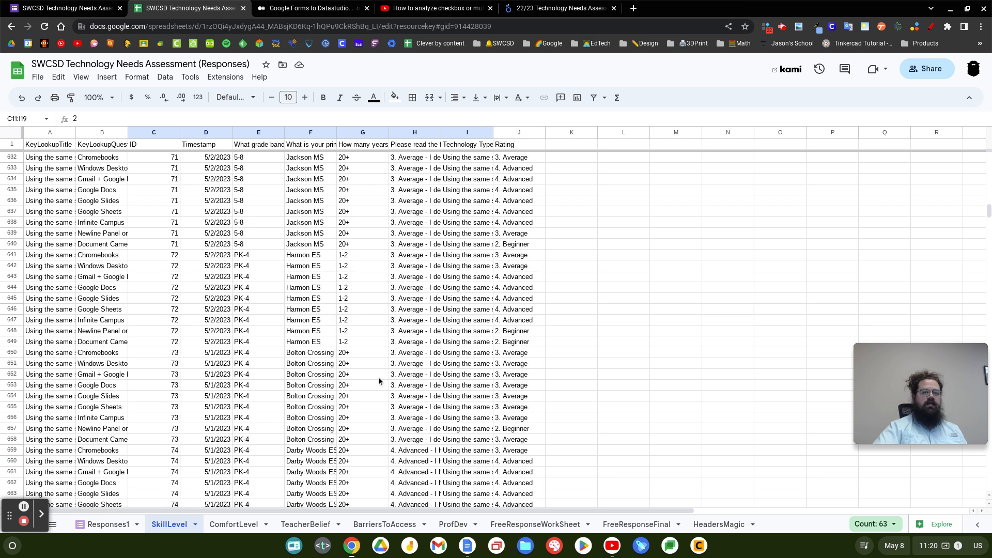
pyautogui.scroll(20, 377, 383)
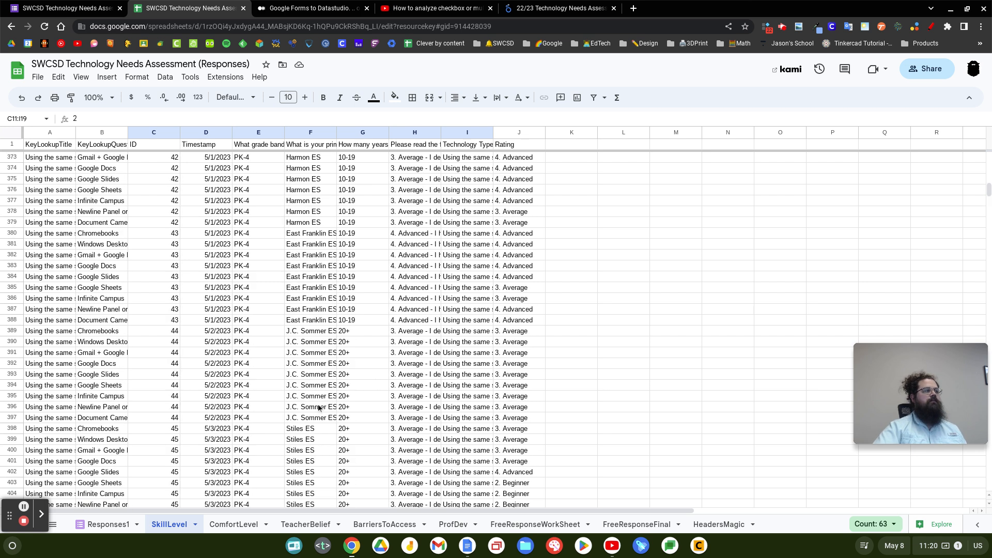
pyautogui.scroll(10, 278, 335)
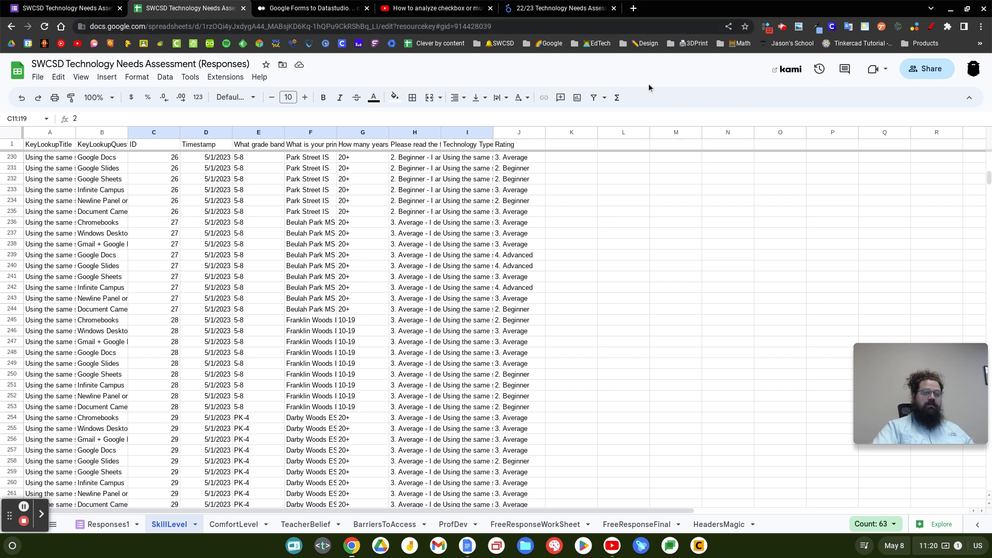
# Step: Switch to the Looker Studio report and filter the KeyLookupQuestion drop-down control to only Google Slides
pyautogui.click(540, 10)
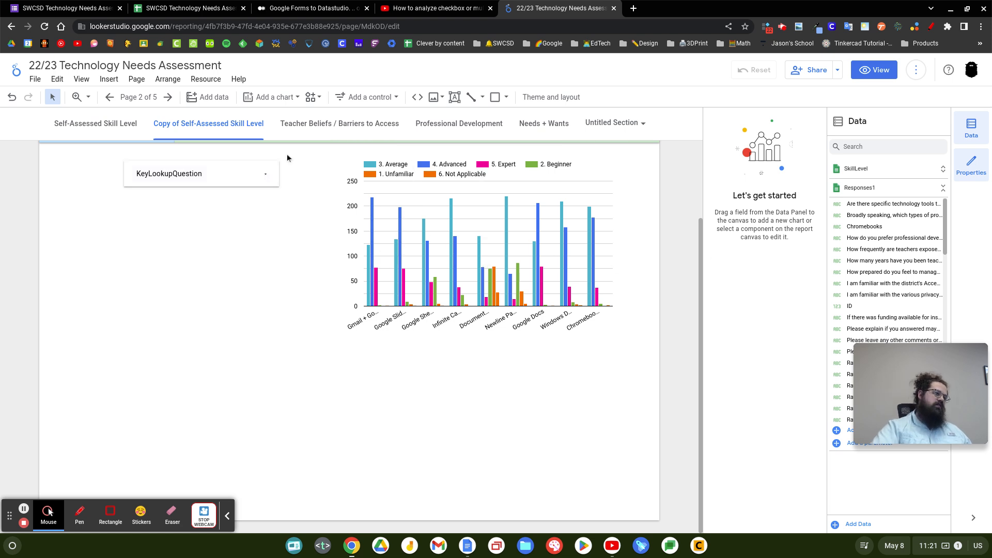
pyautogui.click(266, 174)
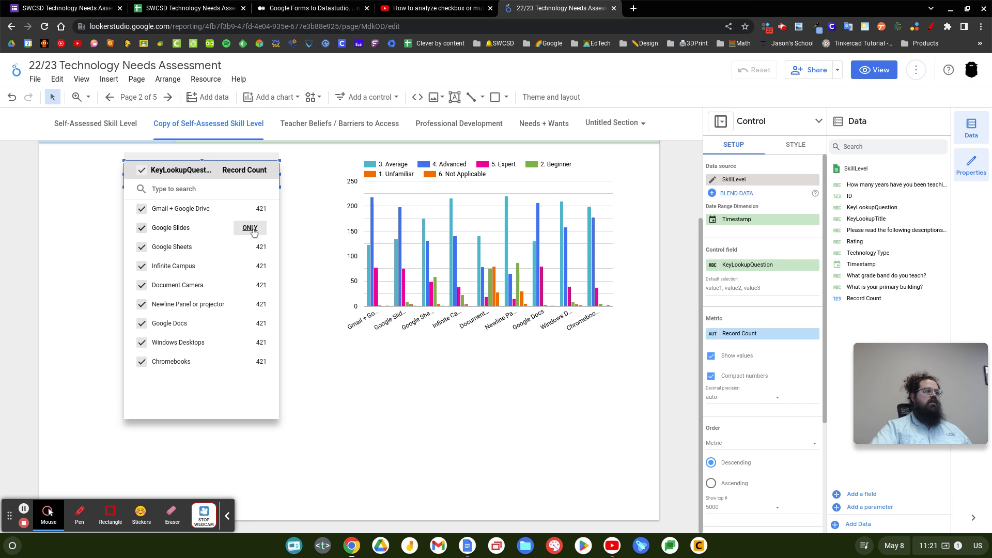
pyautogui.click(251, 228)
pyautogui.click(306, 183)
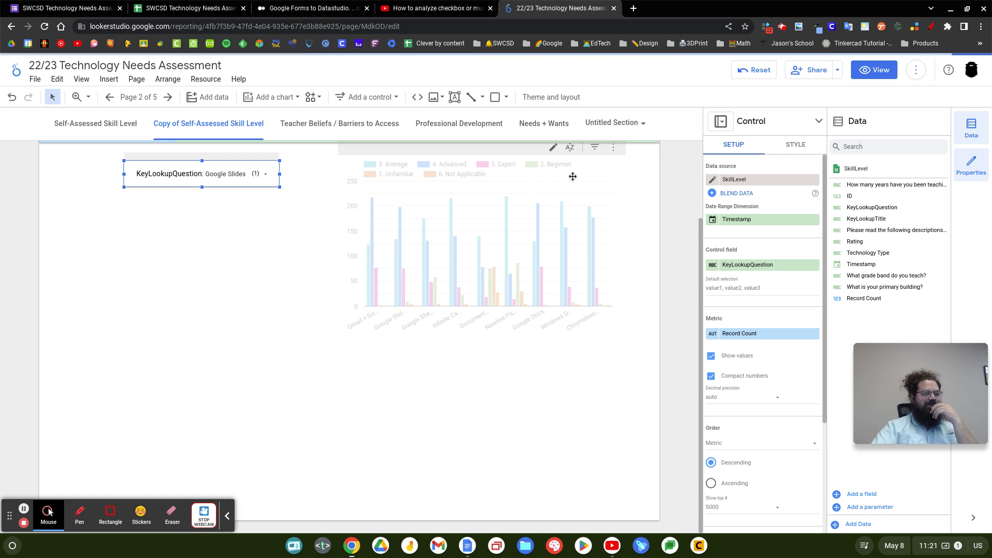
# Step: Try to switch the KeyLookupQuestion control's selection from Google Slides to Gmail + Google Drive
pyautogui.moveTo(932, 358); pyautogui.dragTo(932, 377)
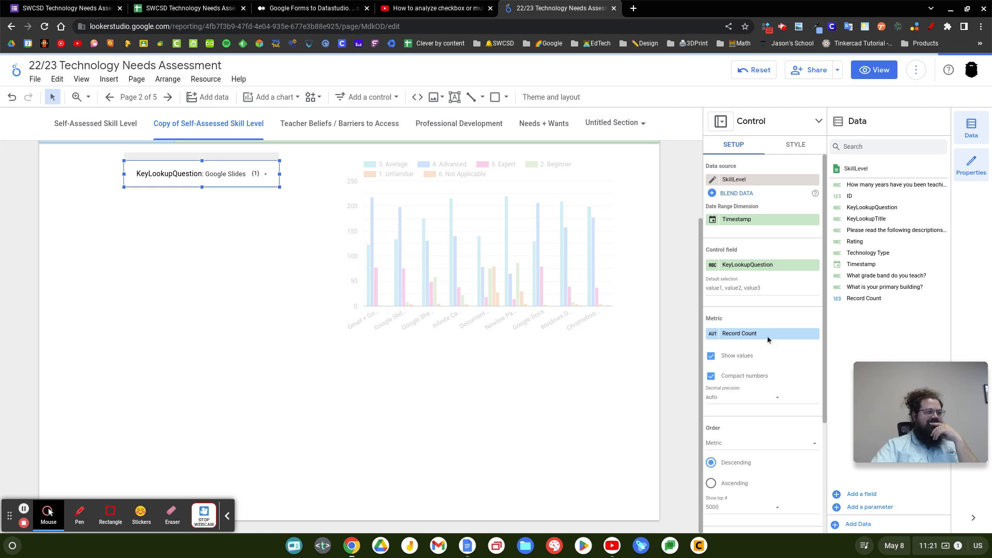
pyautogui.click(256, 174)
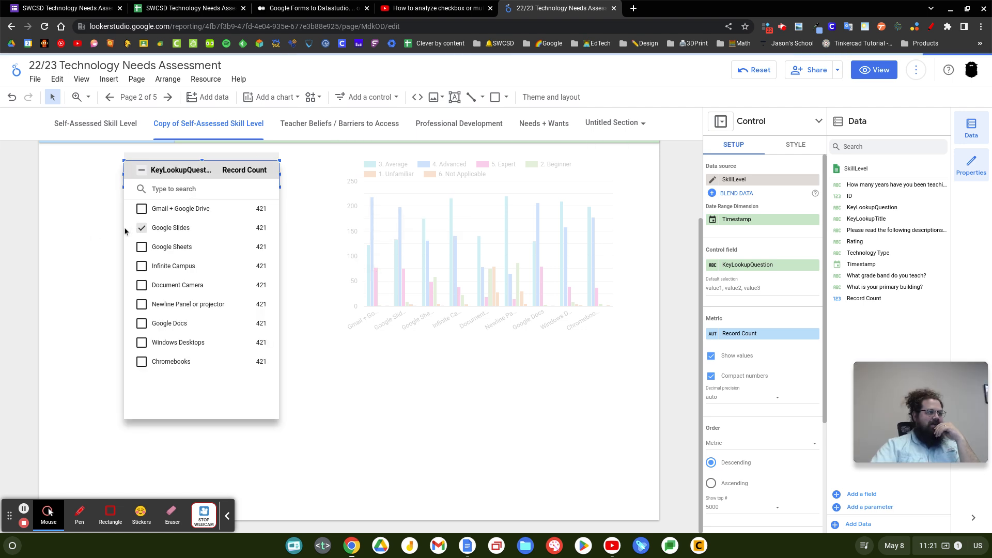
pyautogui.click(141, 228)
pyautogui.click(141, 208)
pyautogui.click(260, 205)
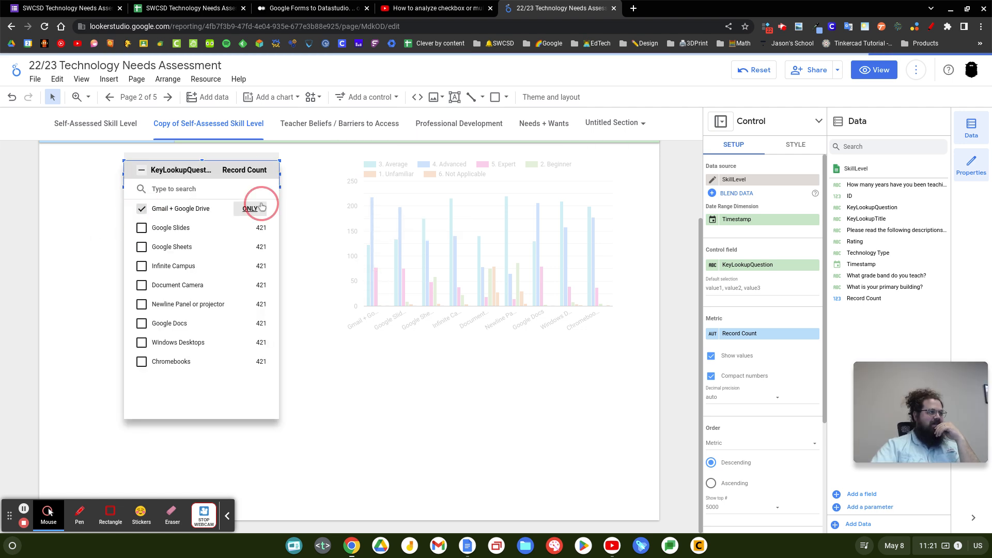
pyautogui.click(318, 198)
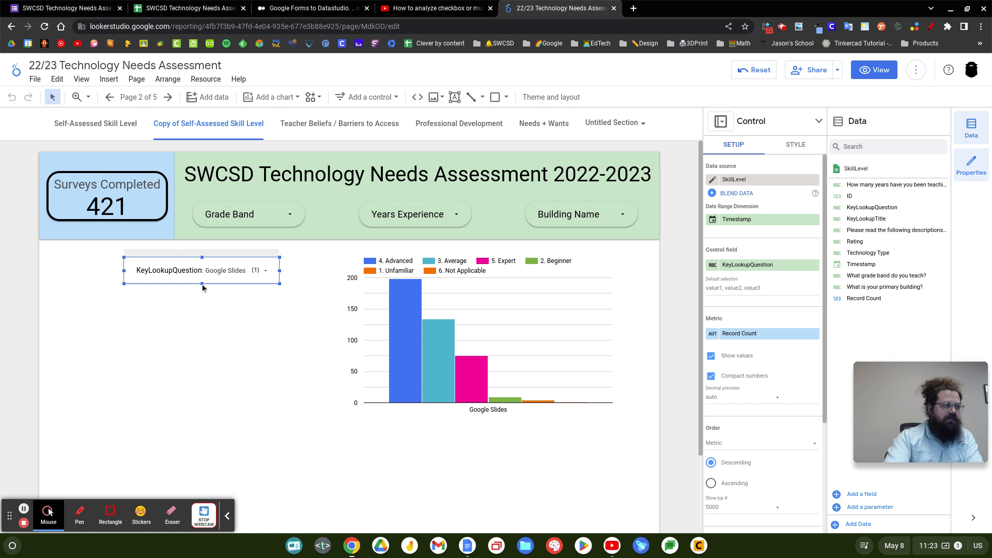
# Step: Rename the KeyLookupQuestion drop-down control's field as Filter
pyautogui.click(459, 329)
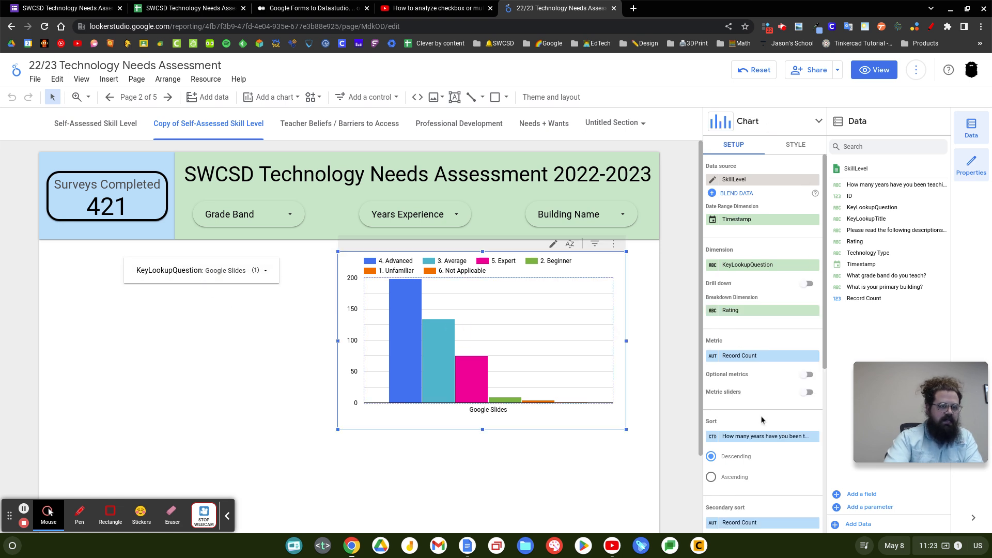
pyautogui.click(233, 273)
pyautogui.click(232, 271)
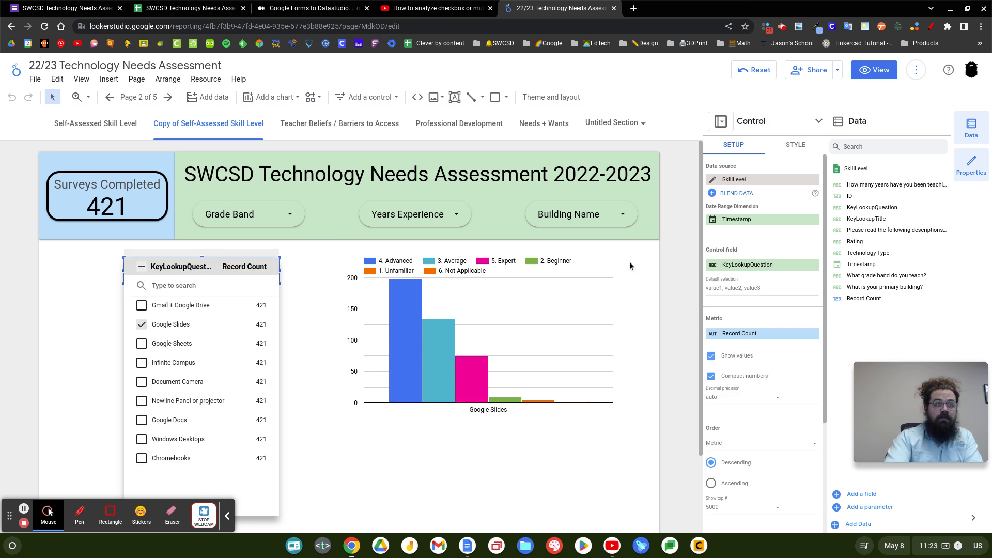
pyautogui.click(713, 269)
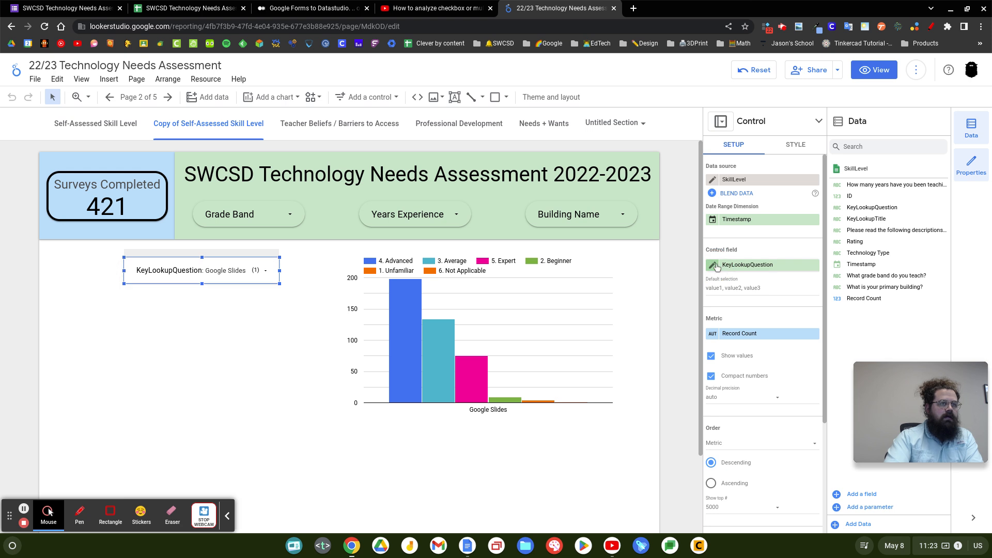
pyautogui.click(713, 269)
pyautogui.write('Filter')
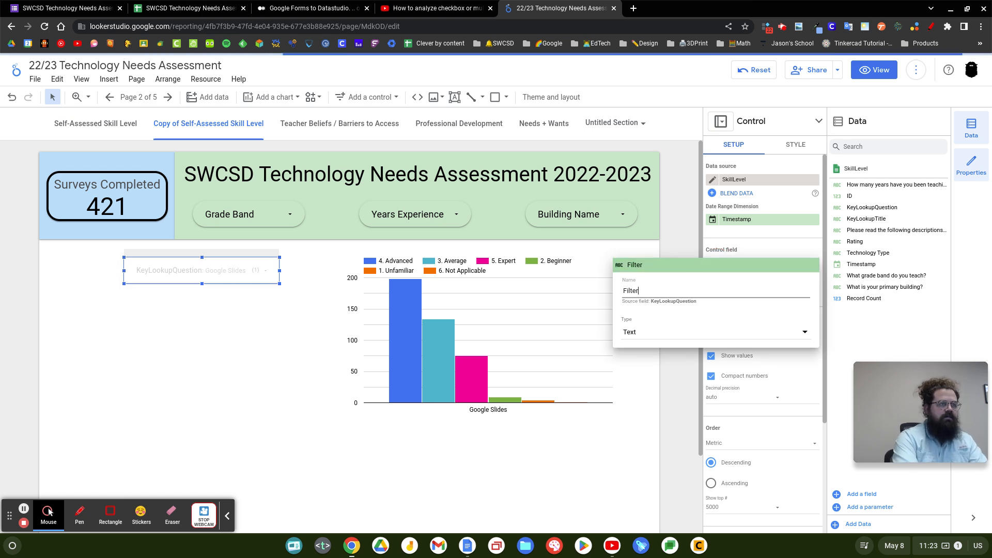
pyautogui.click(534, 363)
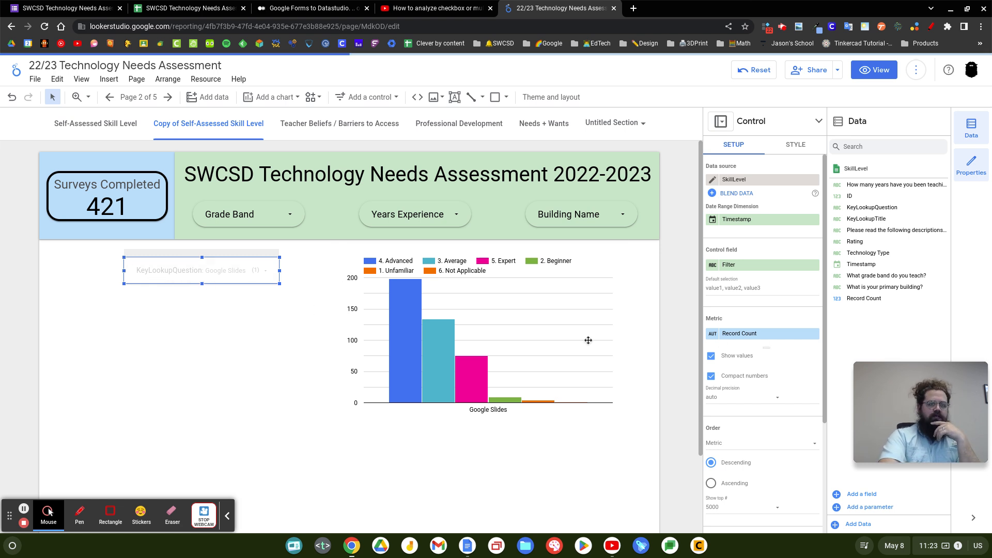
pyautogui.scroll(-1, 317, 343)
pyautogui.scroll(-2, 310, 339)
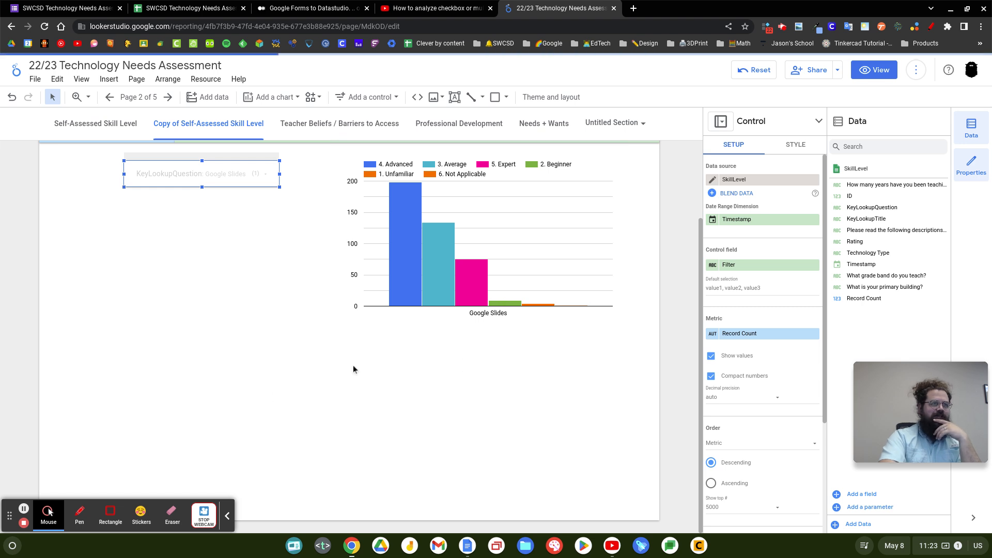
pyautogui.click(227, 516)
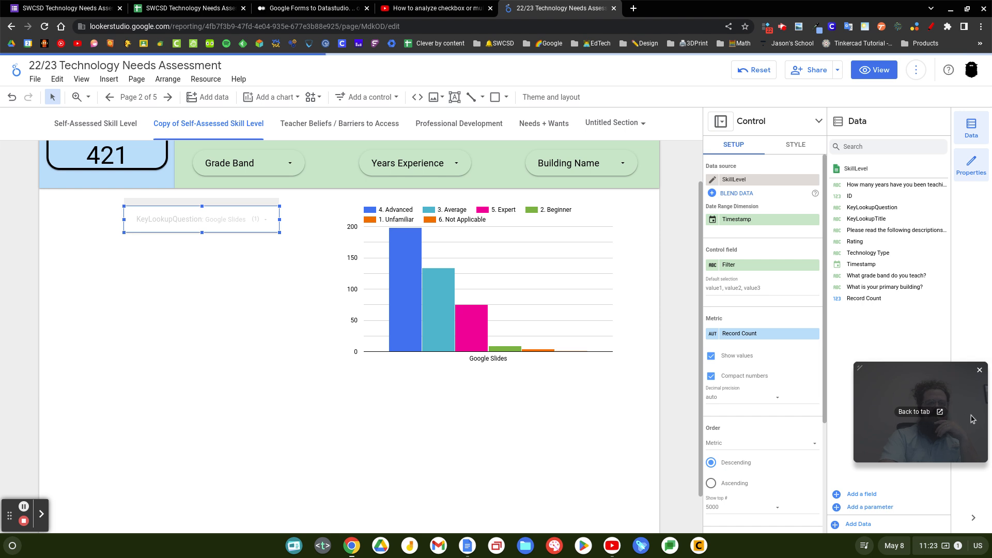
pyautogui.click(401, 448)
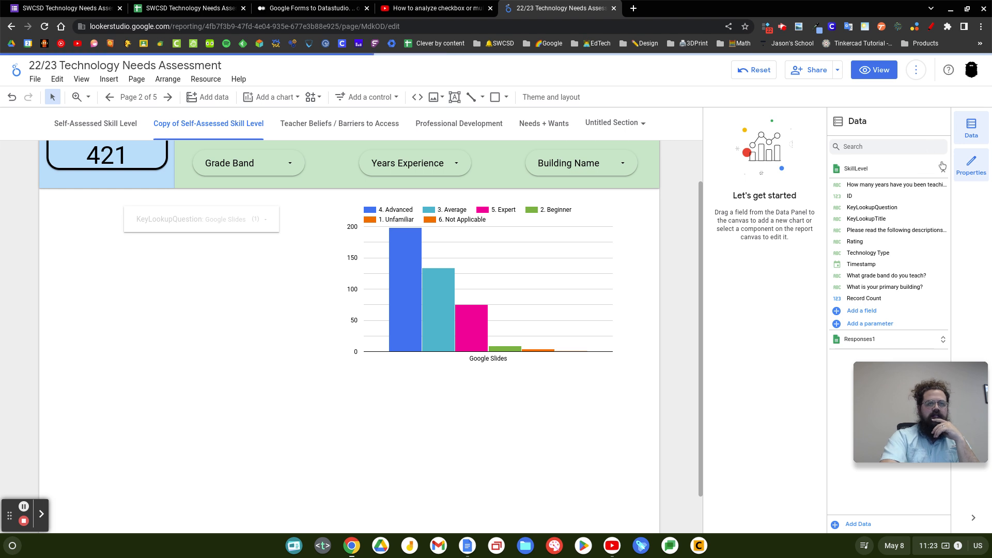
pyautogui.click(281, 9)
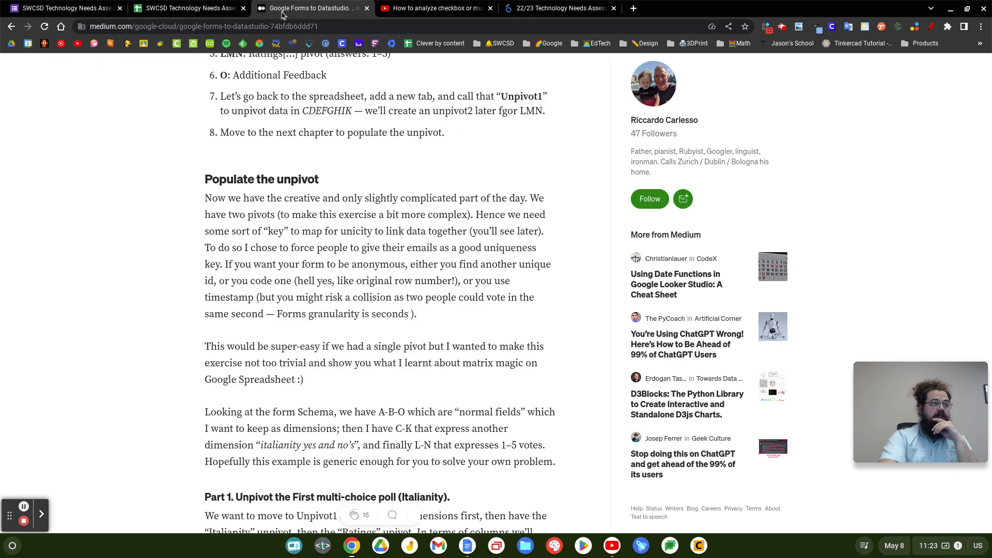
pyautogui.click(175, 9)
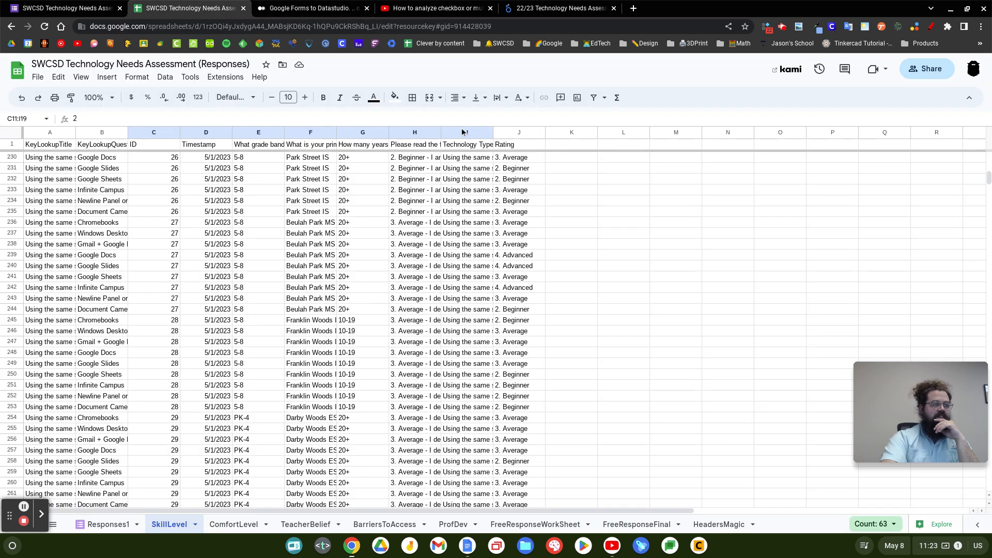
# Step: Return to the Looker Studio report, add a table of the Technology Type field and place it beneath the bar chart
pyautogui.click(568, 9)
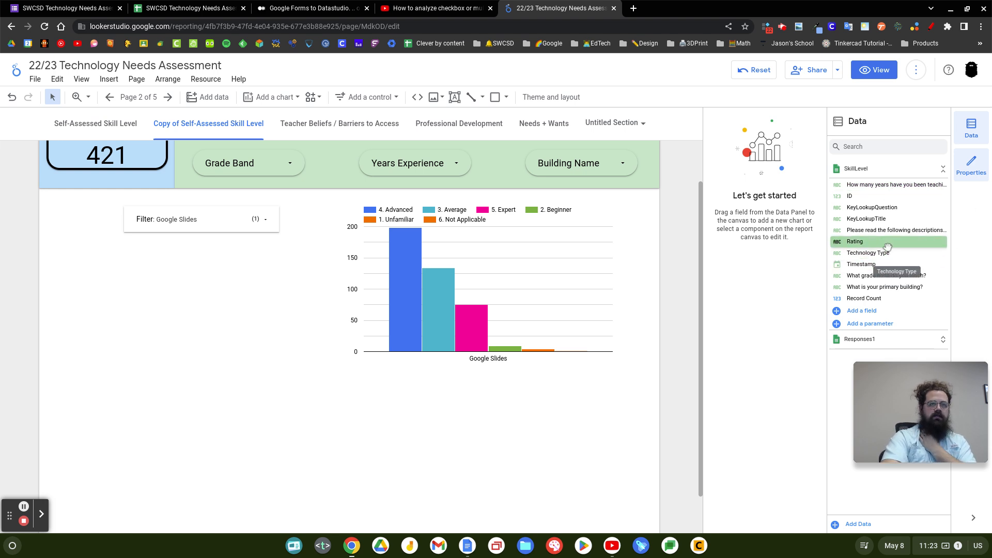
pyautogui.moveTo(884, 252); pyautogui.dragTo(270, 445)
pyautogui.scroll(-1, 377, 468)
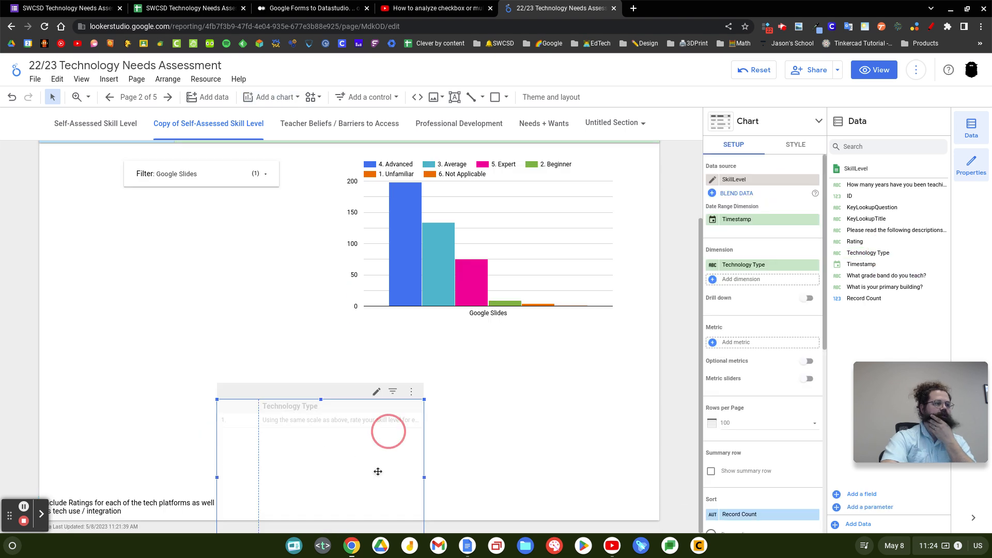
pyautogui.moveTo(385, 407); pyautogui.dragTo(491, 347)
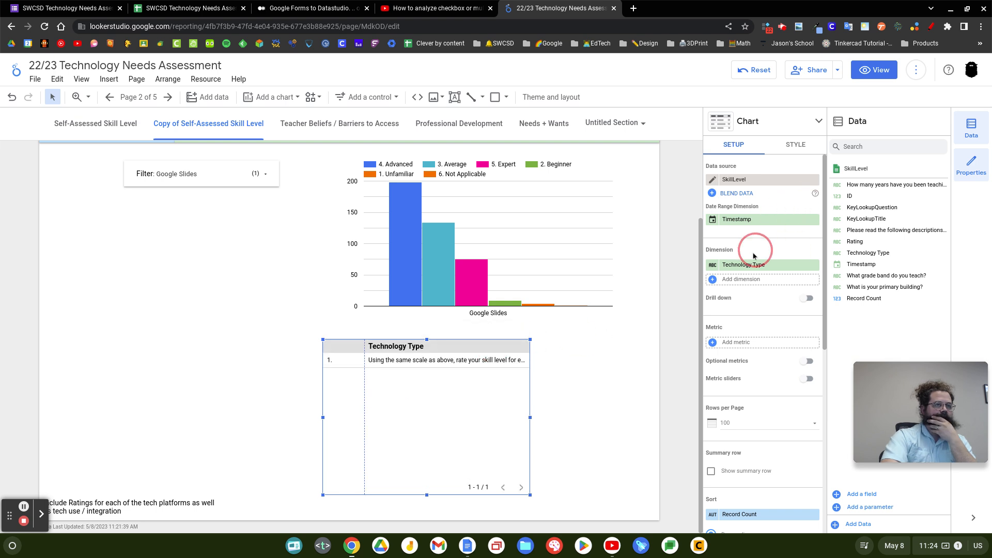
# Step: Change the Technology Type table into a bar chart and sort it by Technology Type
pyautogui.click(769, 123)
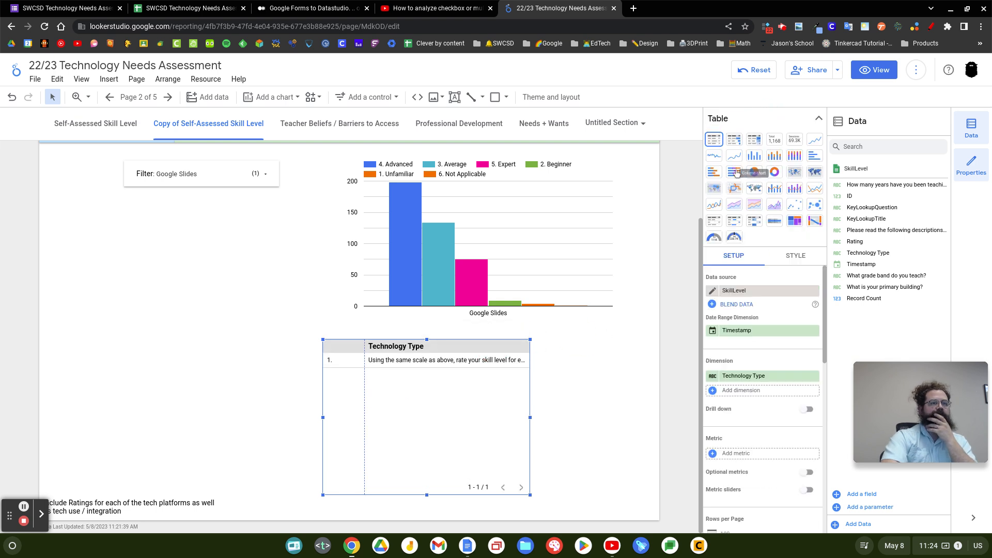
pyautogui.click(754, 155)
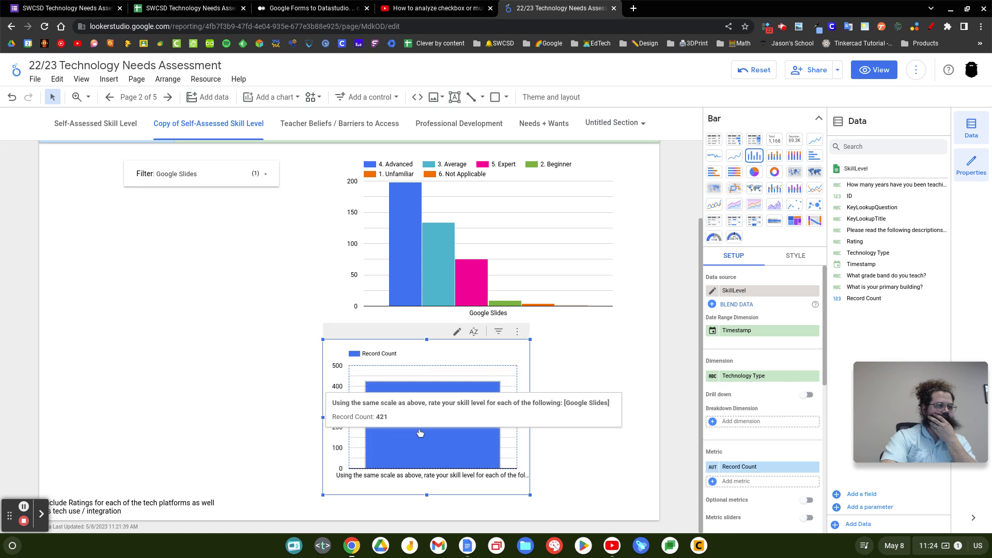
pyautogui.moveTo(434, 412)
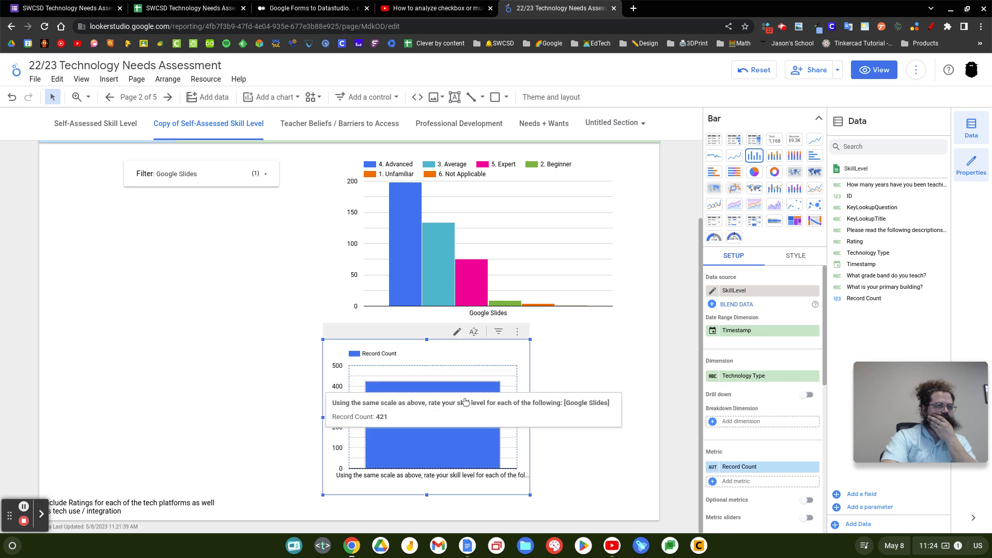
pyautogui.scroll(-3, 745, 428)
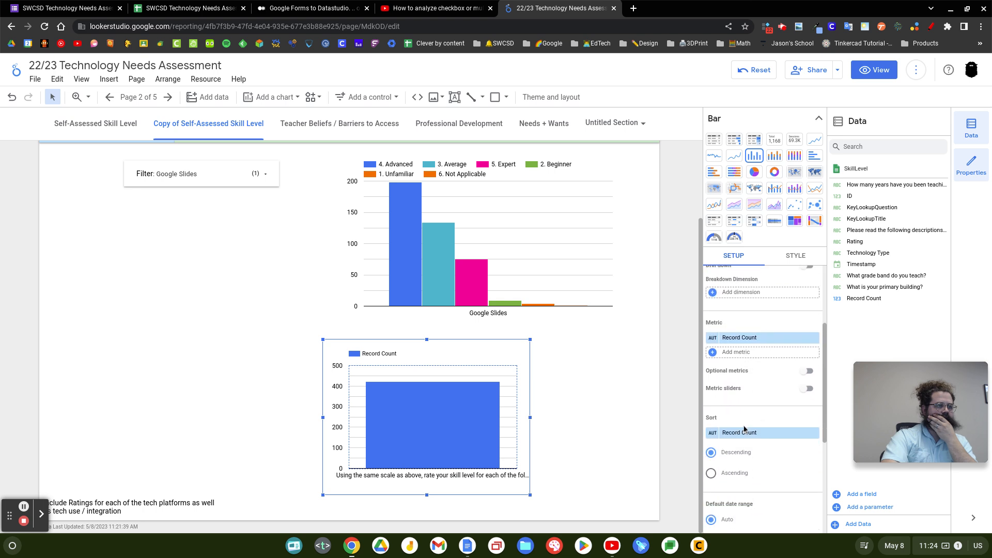
pyautogui.scroll(-1, 744, 429)
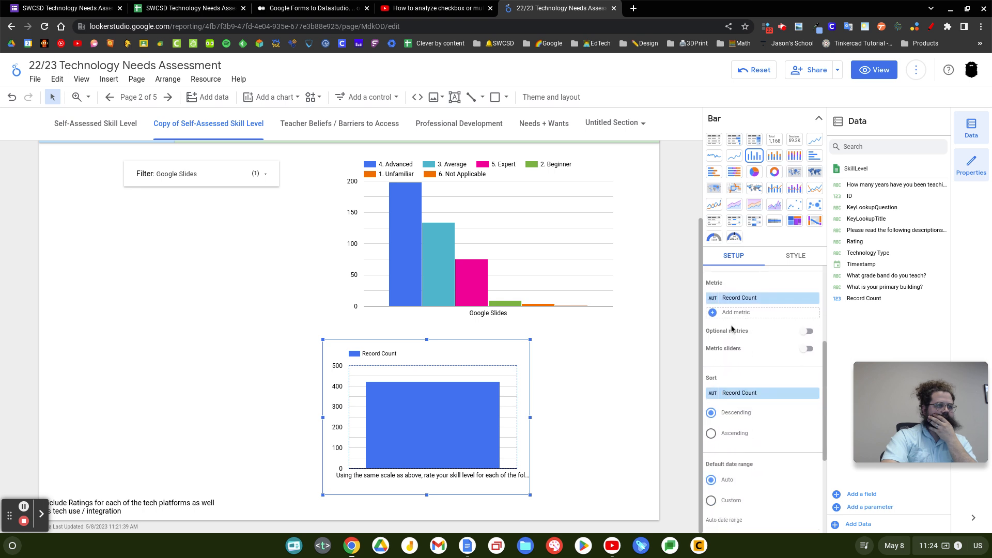
pyautogui.click(730, 392)
pyautogui.click(756, 406)
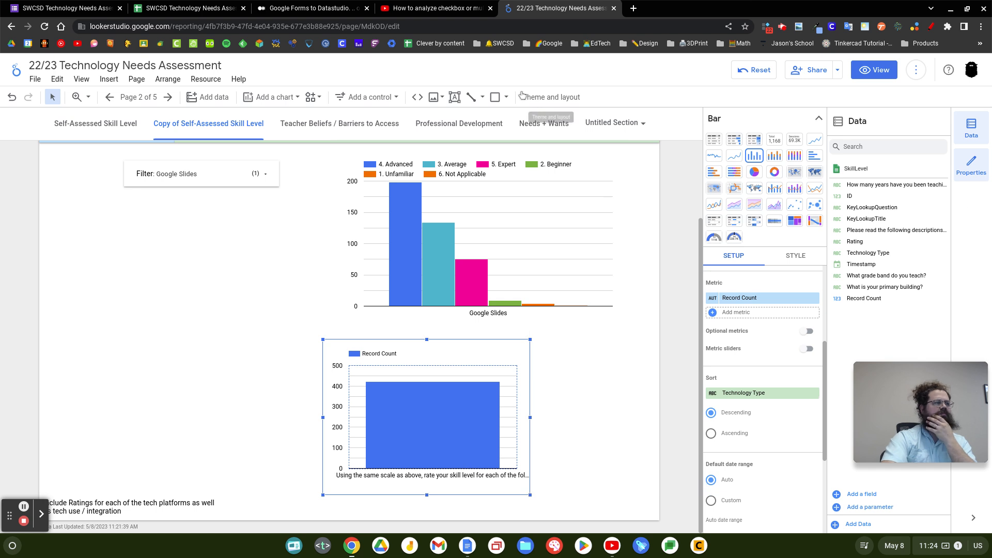
# Step: Clear the Google Slides selection in the Filter control and select all its values
pyautogui.click(254, 175)
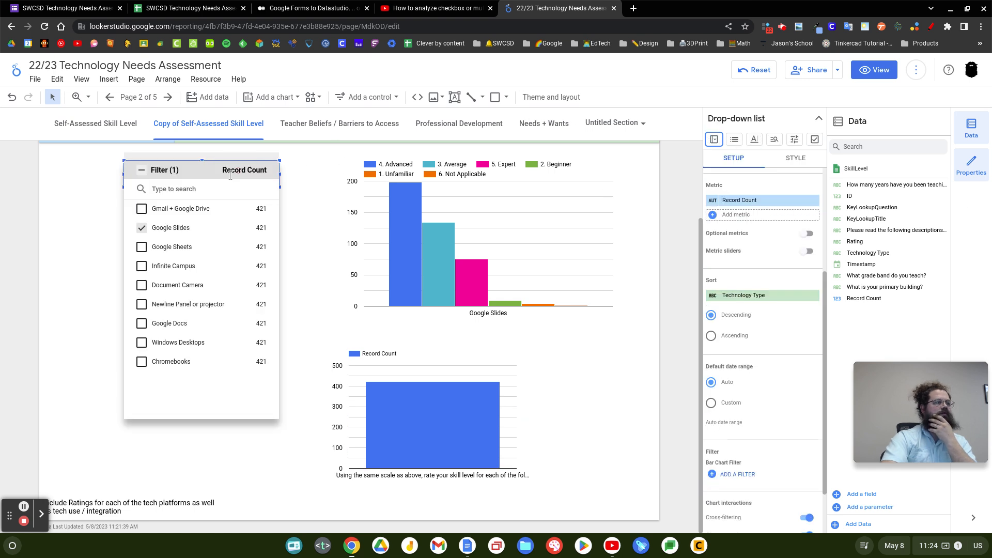
pyautogui.click(142, 228)
pyautogui.click(135, 169)
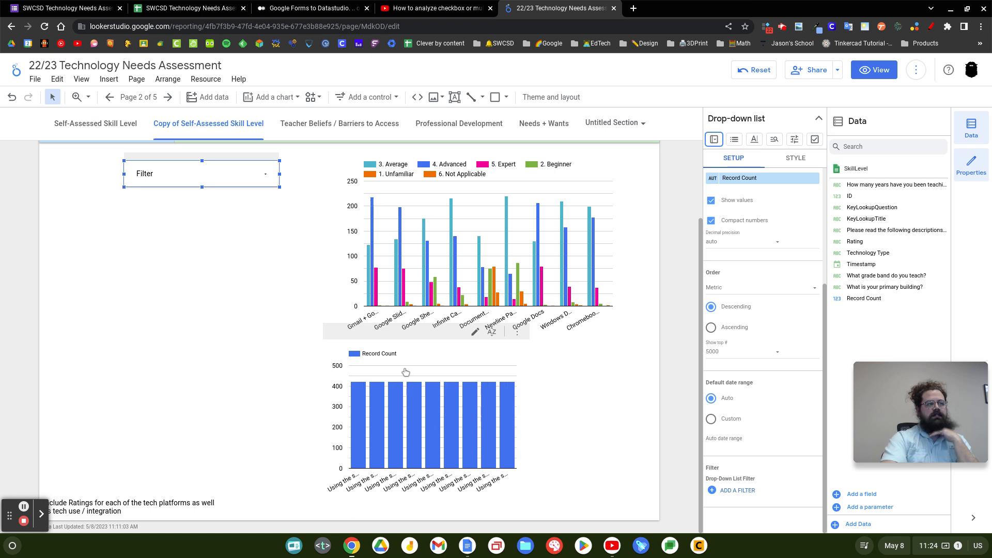
# Step: Add Rating as the breakdown dimension of the Technology Type bar chart and widen the chart on both sides
pyautogui.click(442, 369)
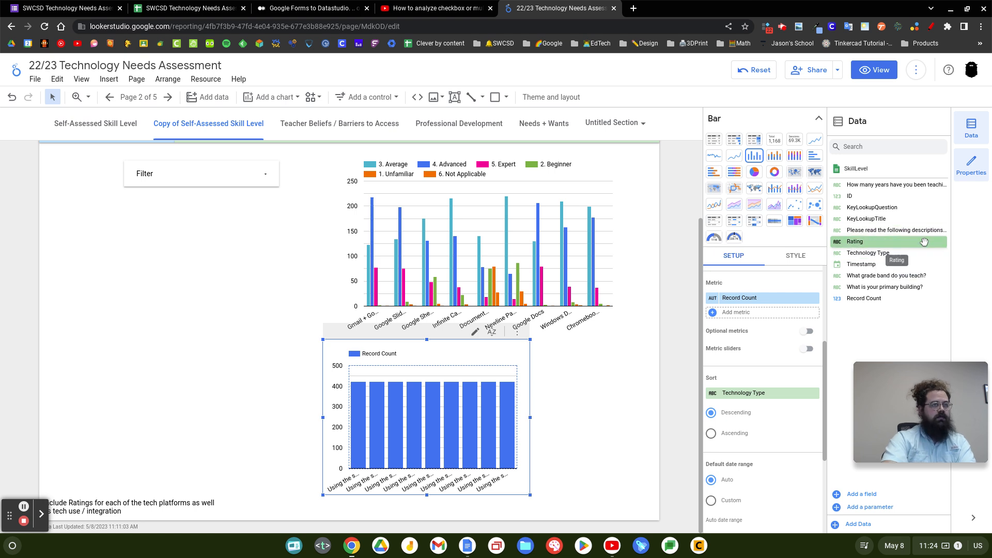
pyautogui.scroll(3, 773, 310)
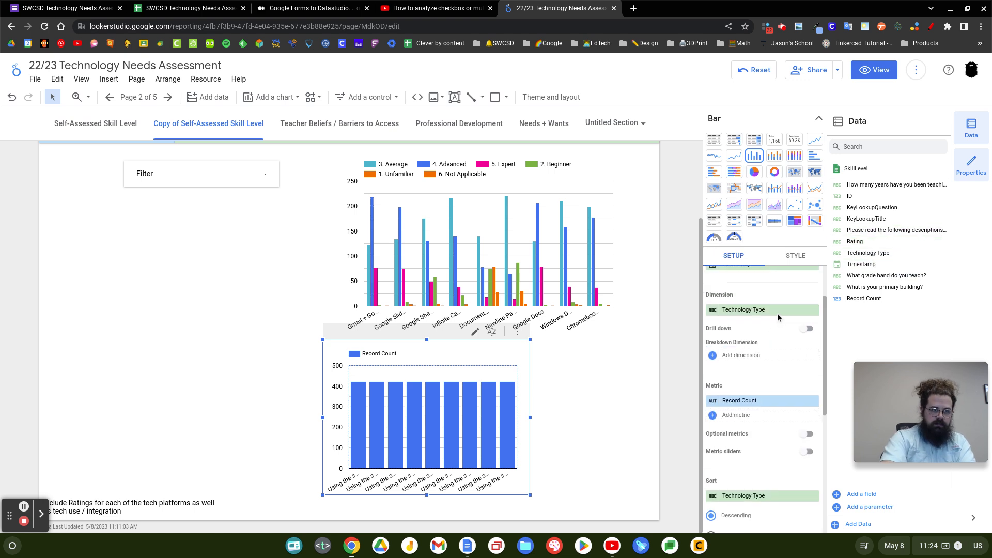
pyautogui.click(862, 242)
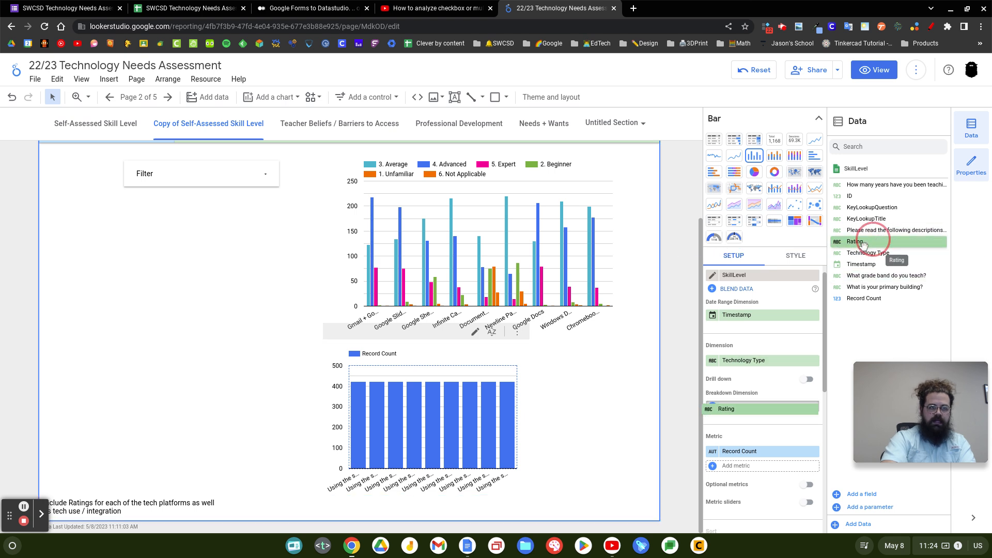
pyautogui.moveTo(862, 243); pyautogui.dragTo(709, 401)
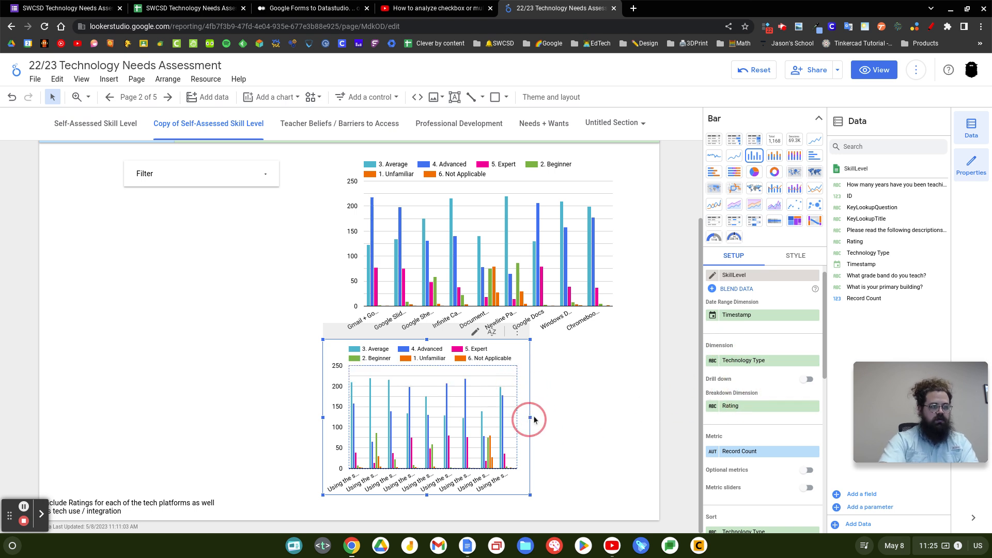
pyautogui.moveTo(534, 418); pyautogui.dragTo(621, 417)
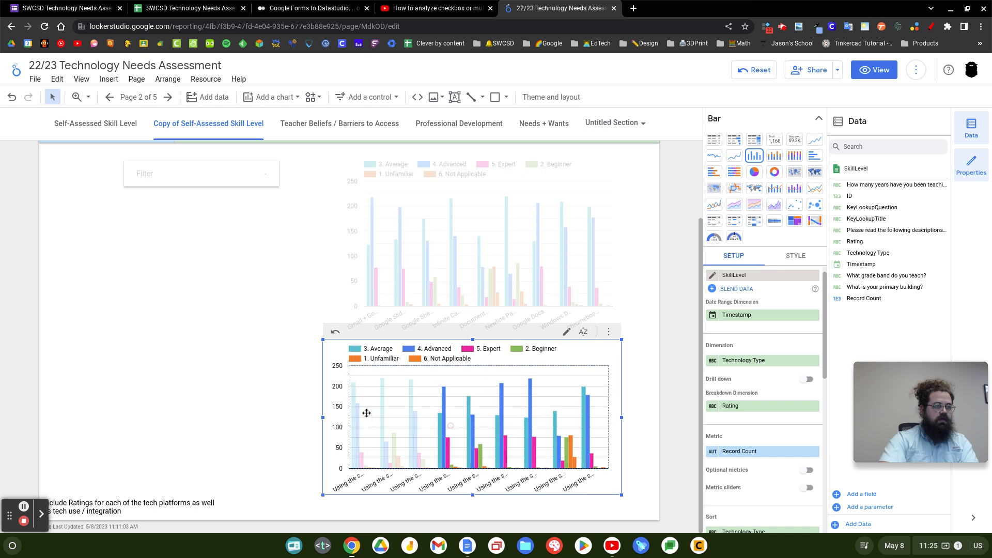
pyautogui.moveTo(323, 417); pyautogui.dragTo(192, 427)
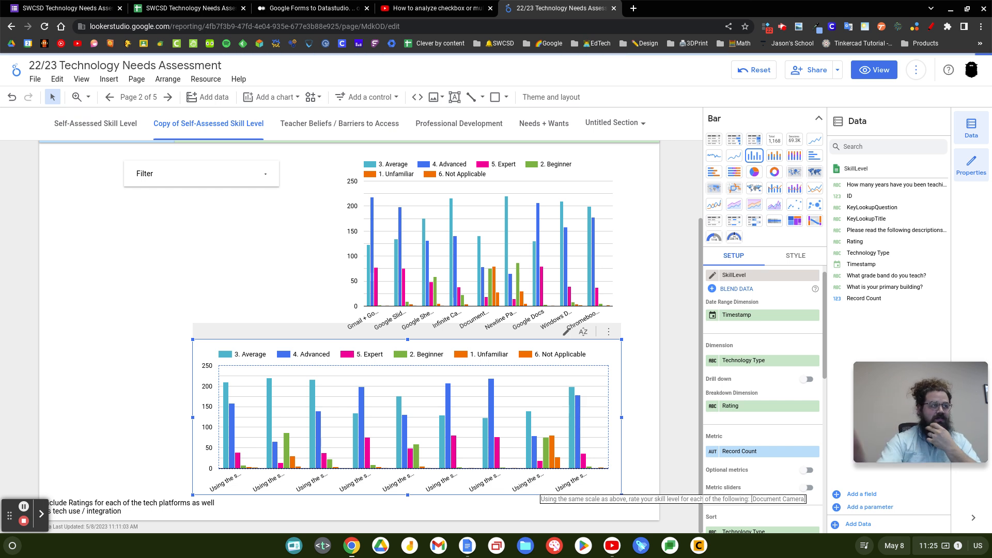
# Step: Compare the Google Forms skill level response chart with the category labels of the report's Technology Type chart
pyautogui.click(62, 8)
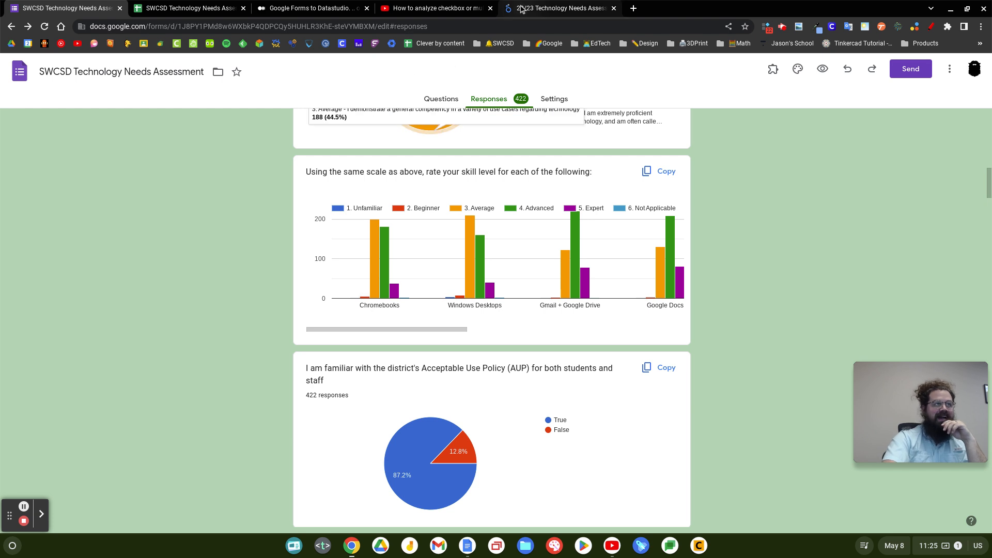
pyautogui.click(558, 9)
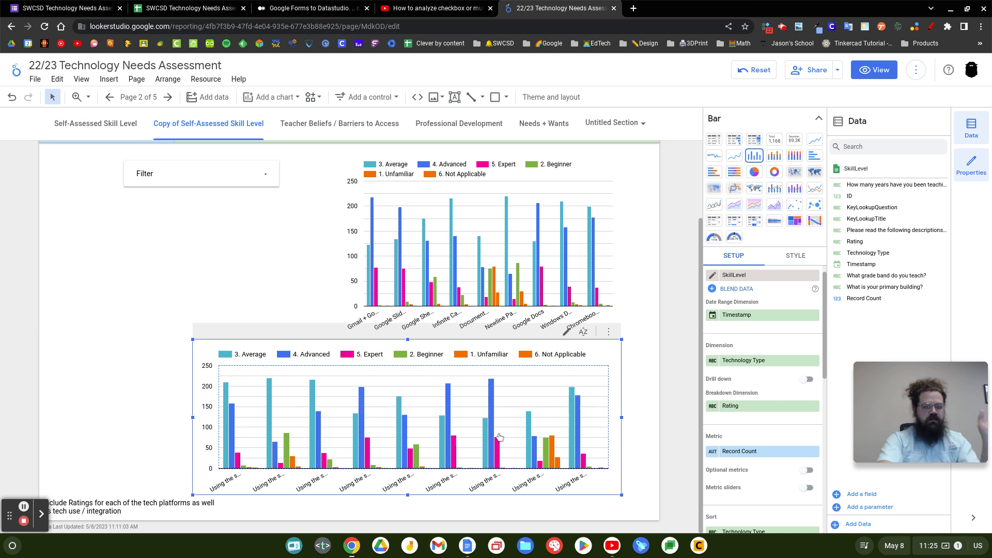
pyautogui.moveTo(532, 430)
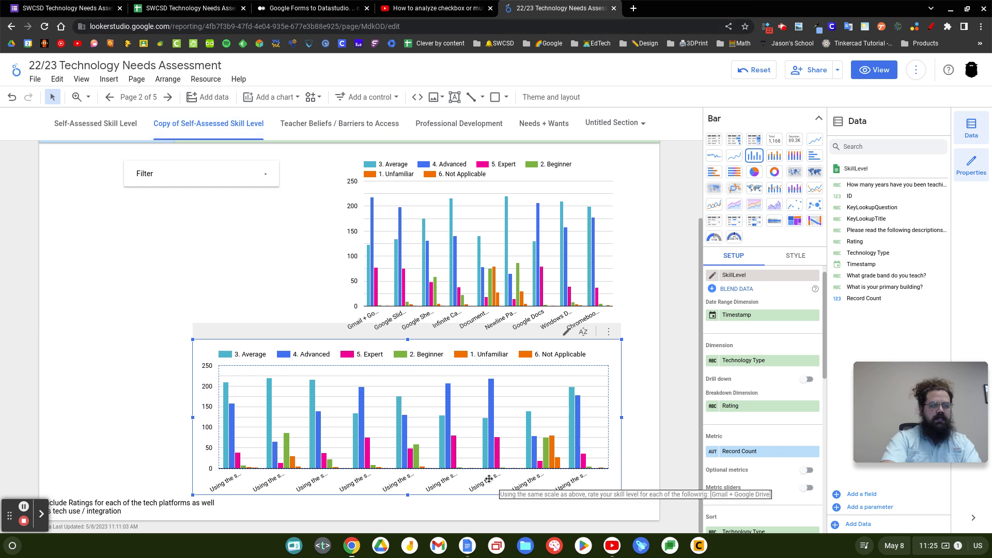
# Step: Switch to the responses spreadsheet and examine the KeyLookupTitle and KeyLookupQuestion columns of the SkillLevel sheet
pyautogui.click(191, 9)
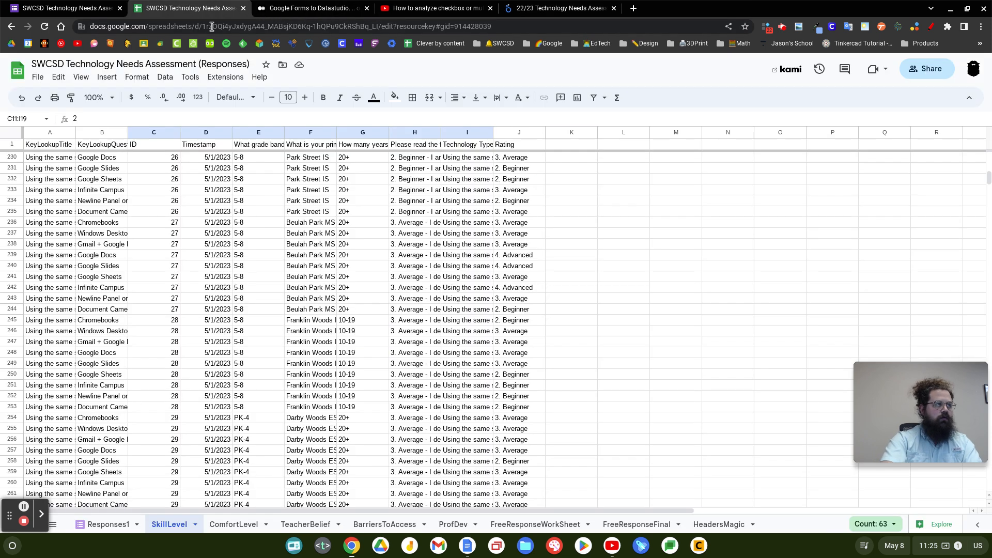
pyautogui.click(37, 148)
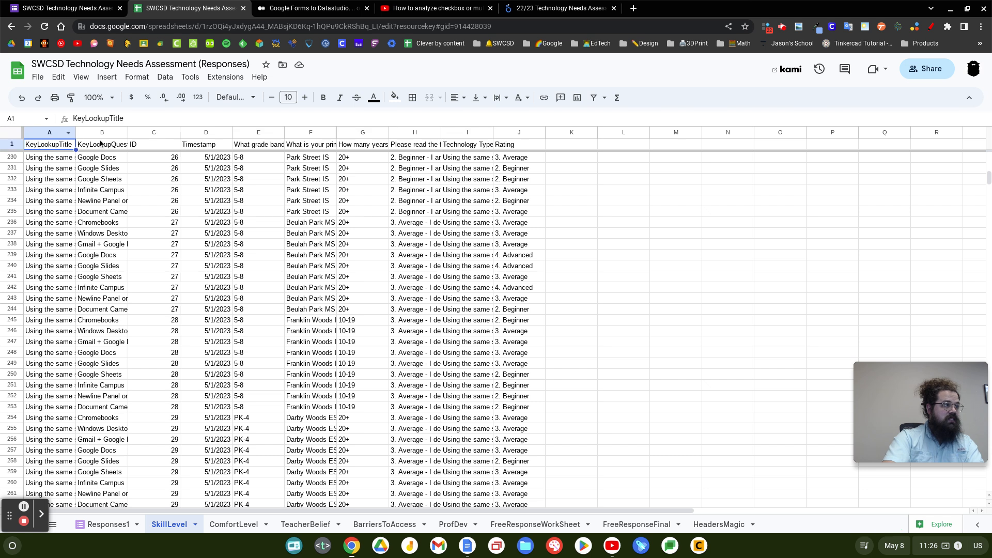
pyautogui.click(103, 147)
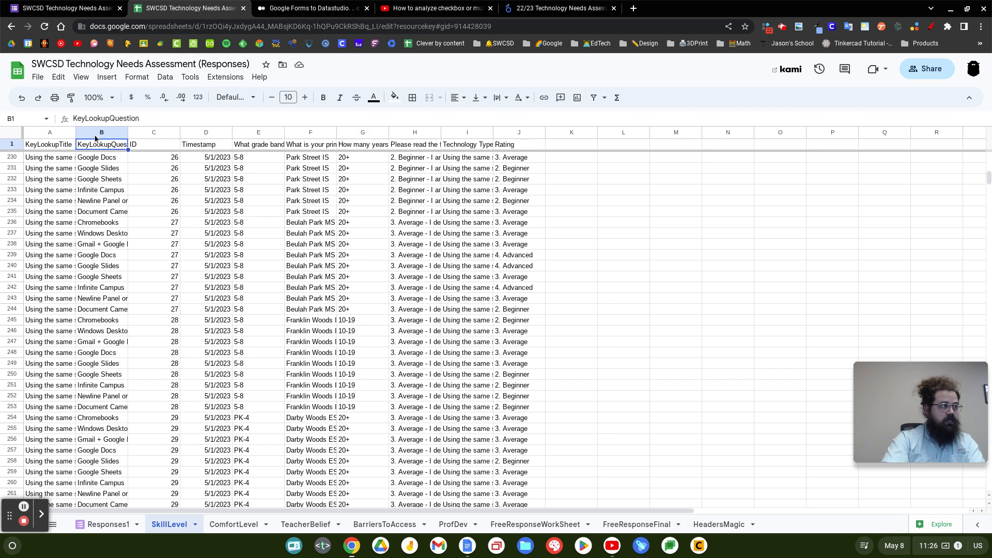
pyautogui.click(48, 159)
pyautogui.click(111, 158)
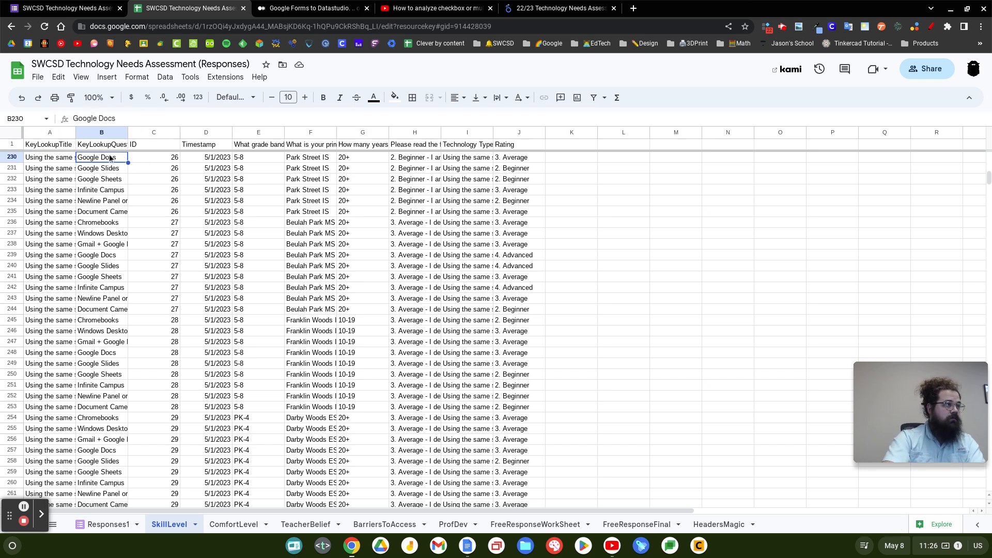
pyautogui.click(150, 157)
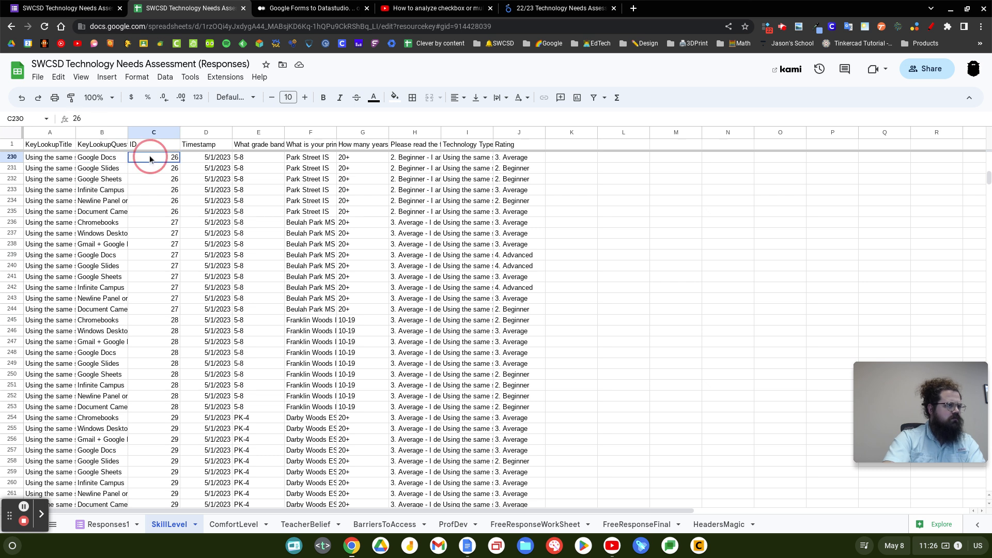
pyautogui.click(16, 177)
pyautogui.click(36, 168)
# Step: Examine the ARRAYFORMULA lookup in cell A2 of the SkillLevel sheet by highlighting the whole formula
pyautogui.scroll(20, 57, 181)
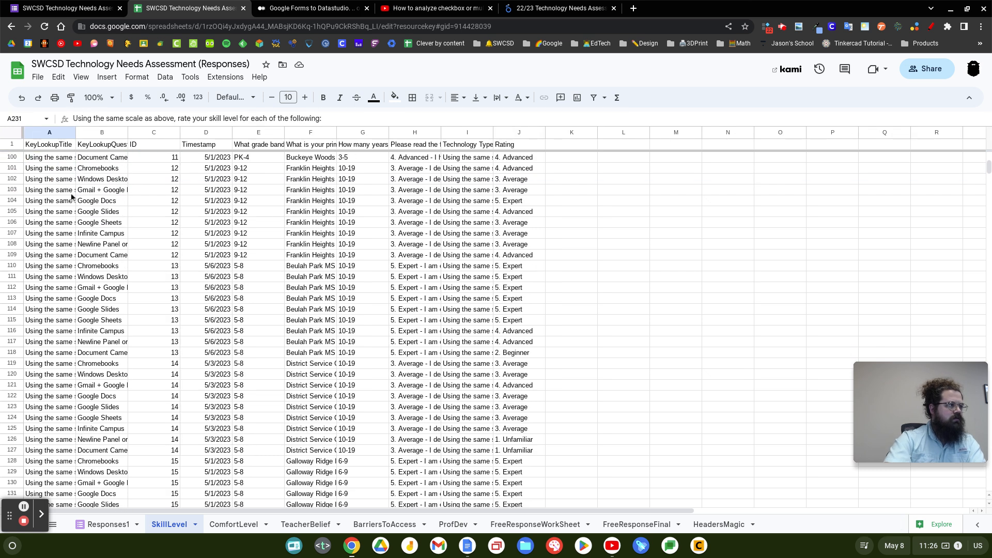
pyautogui.click(48, 158)
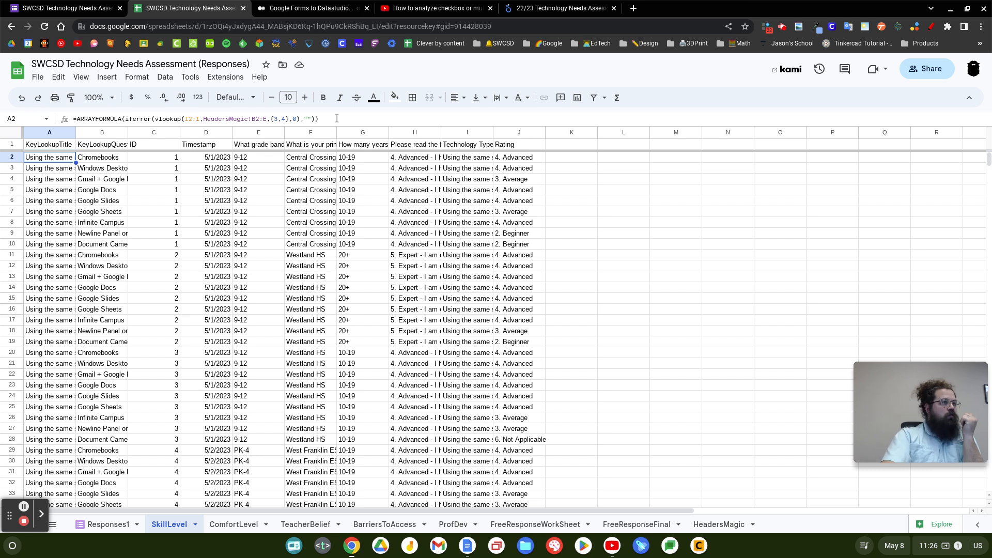
pyautogui.moveTo(337, 119); pyautogui.dragTo(73, 118)
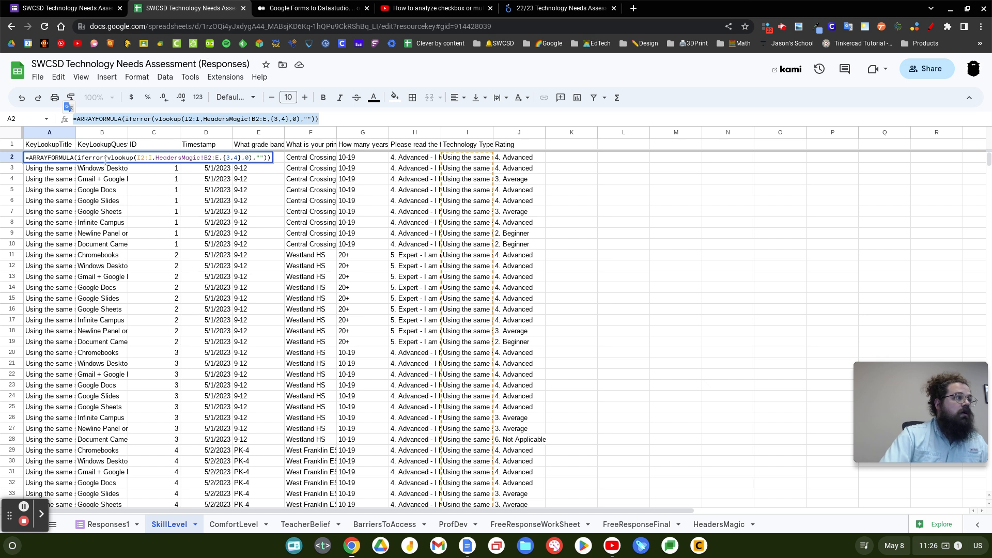
pyautogui.click(81, 190)
pyautogui.click(52, 158)
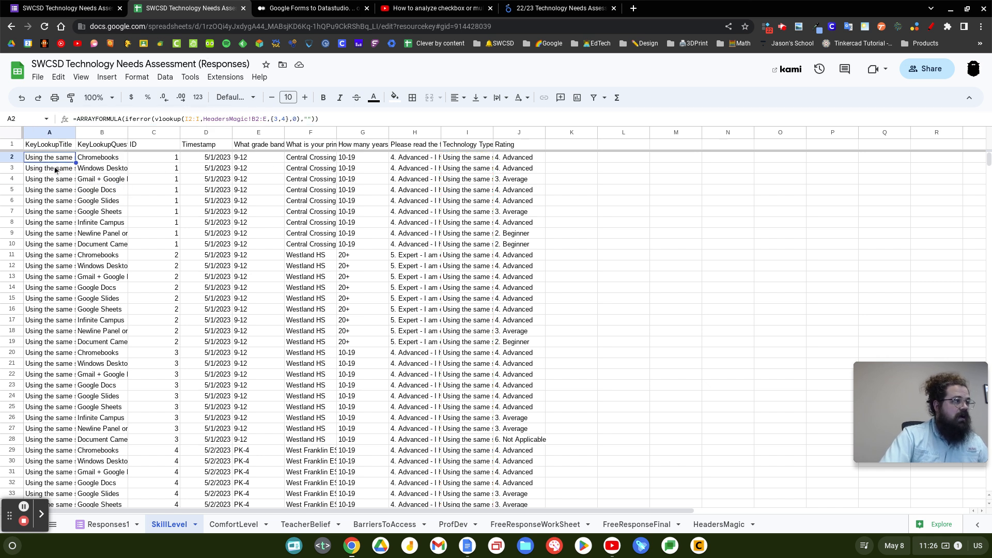
# Step: Inspect the lookup output in cells A3 and B3 and in the rows beneath them
pyautogui.click(51, 169)
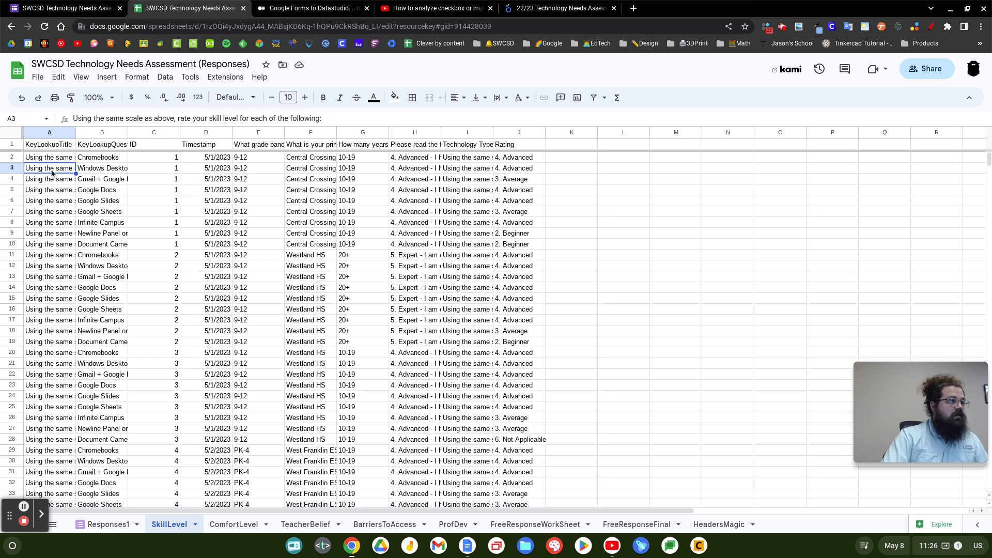
pyautogui.click(102, 169)
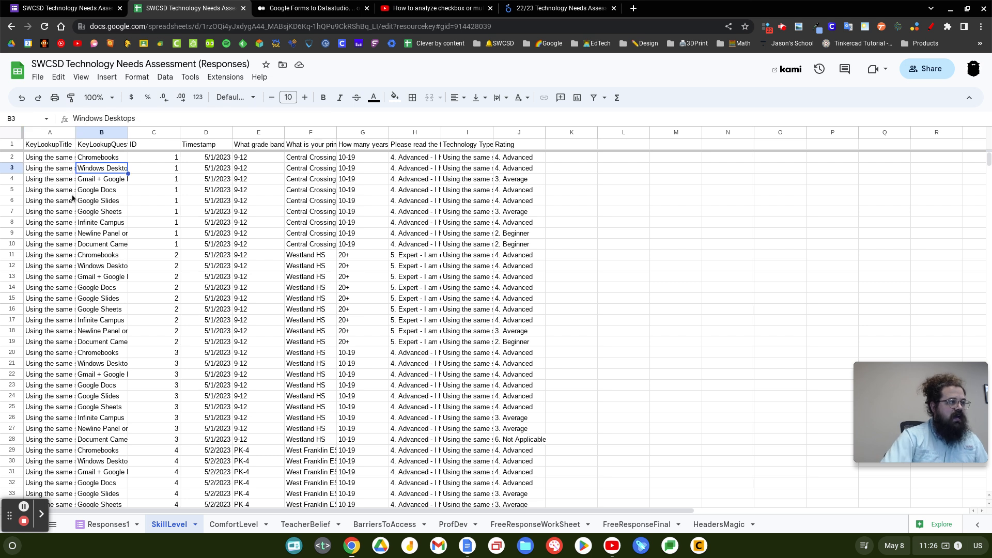
pyautogui.scroll(-10, 106, 419)
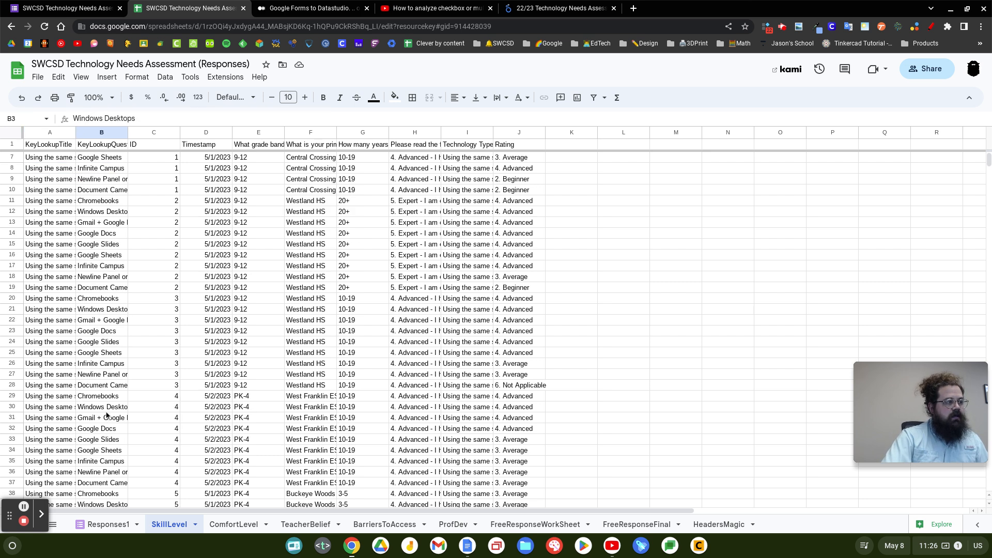
pyautogui.scroll(10, 108, 403)
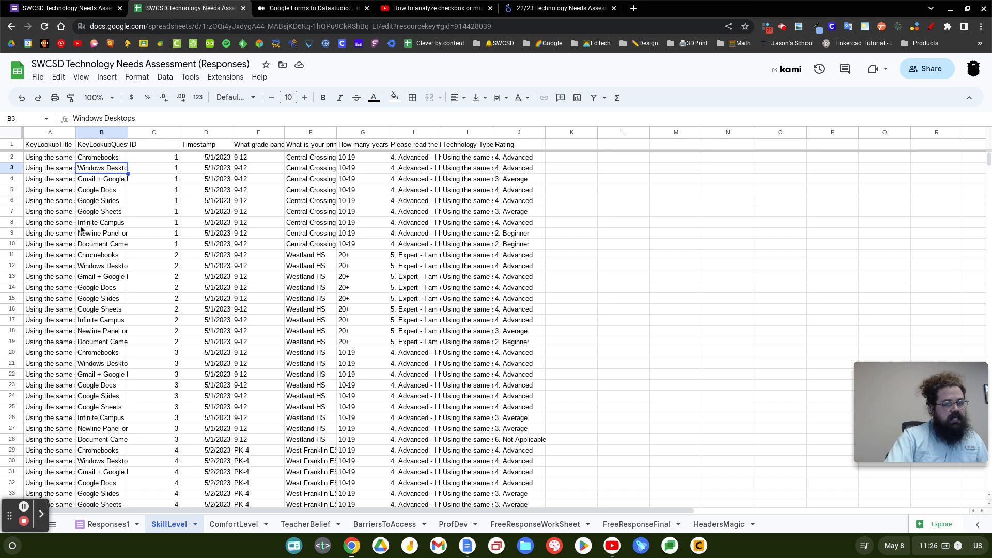
# Step: Open the HeadersMagic sheet and look through row 2 from the Column field to the KeyValue field
pyautogui.click(718, 525)
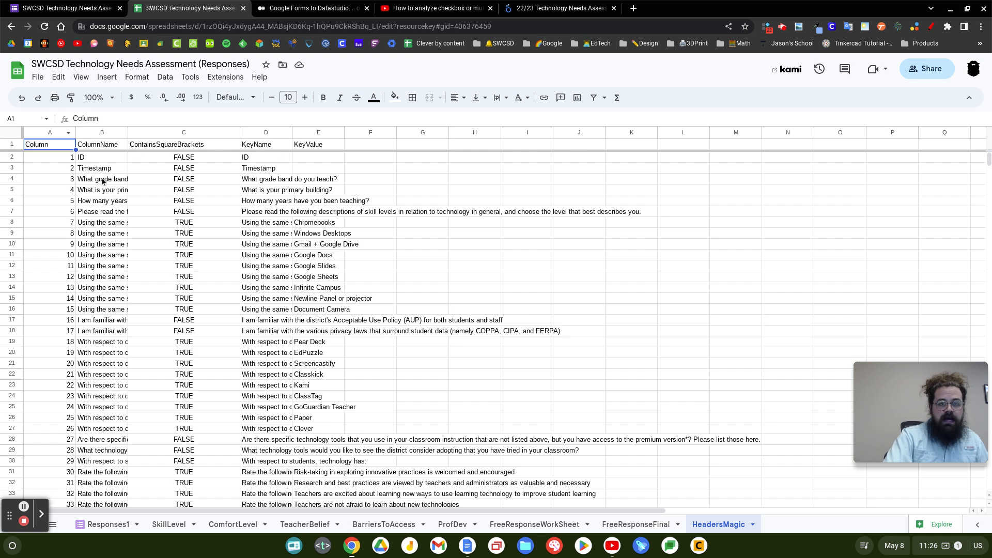
pyautogui.click(68, 158)
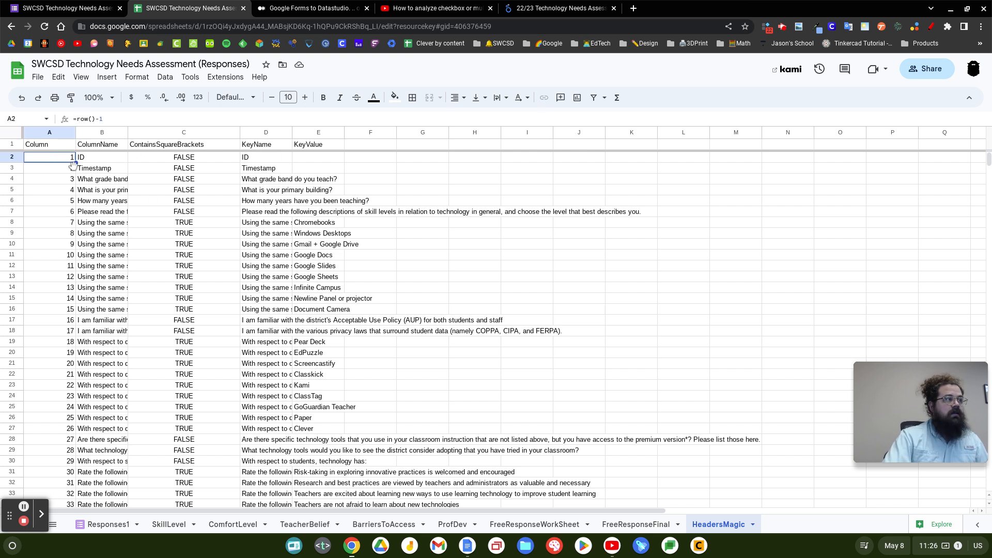
pyautogui.press('Right')
pyautogui.press('Right')
pyautogui.press('Right')
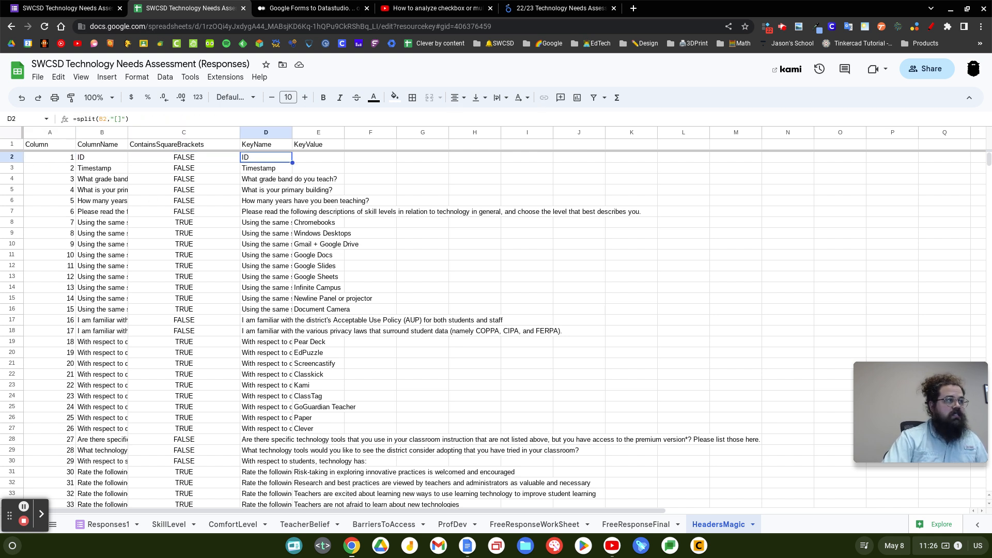
pyautogui.press('Right')
pyautogui.press('Left')
pyautogui.press('Left')
pyautogui.press('Left')
pyautogui.press('Left')
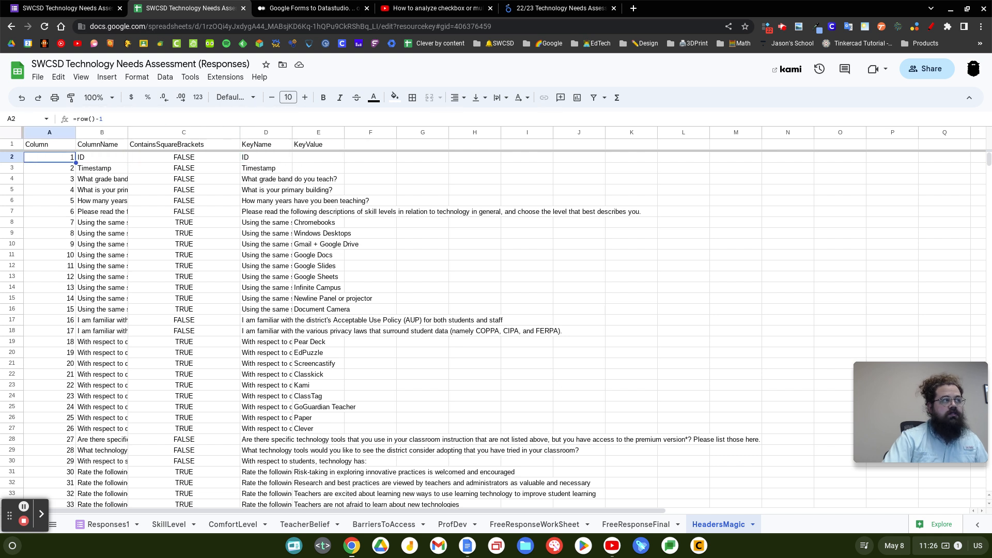
# Step: Examine the ColumnName, ContainsSquareBrackets and KeyName formulas in cells B2, C2 and D2
pyautogui.press('Right')
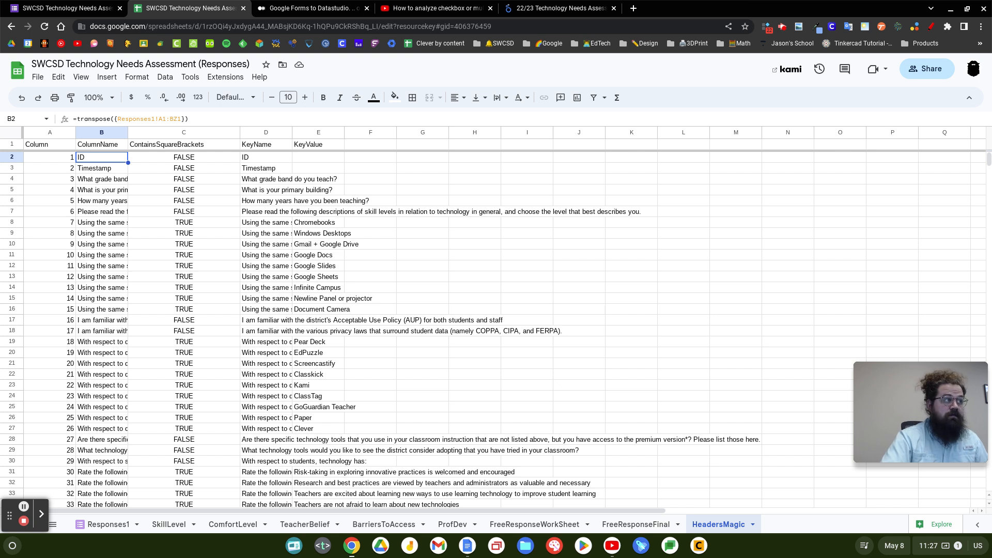
pyautogui.press('Right')
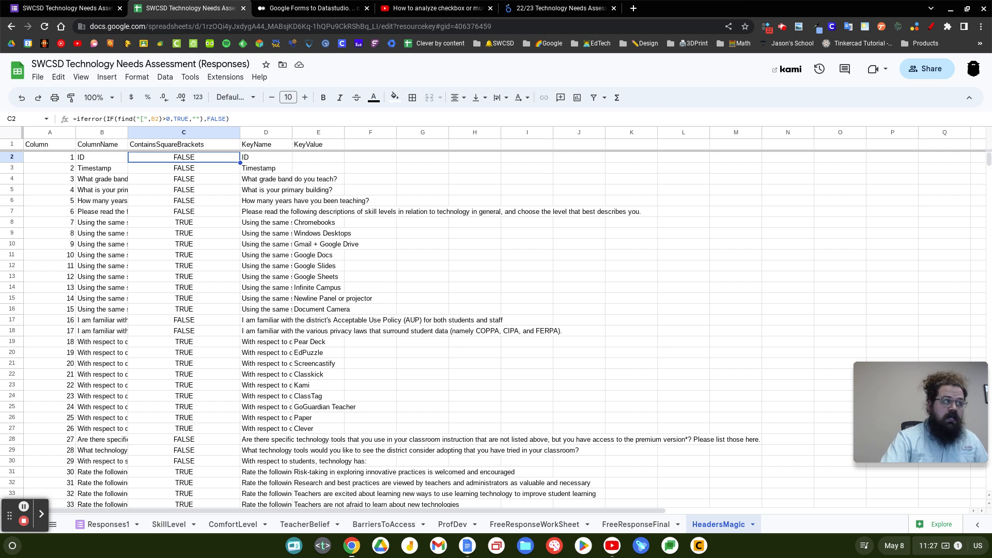
pyautogui.press('Right')
pyautogui.press('Right')
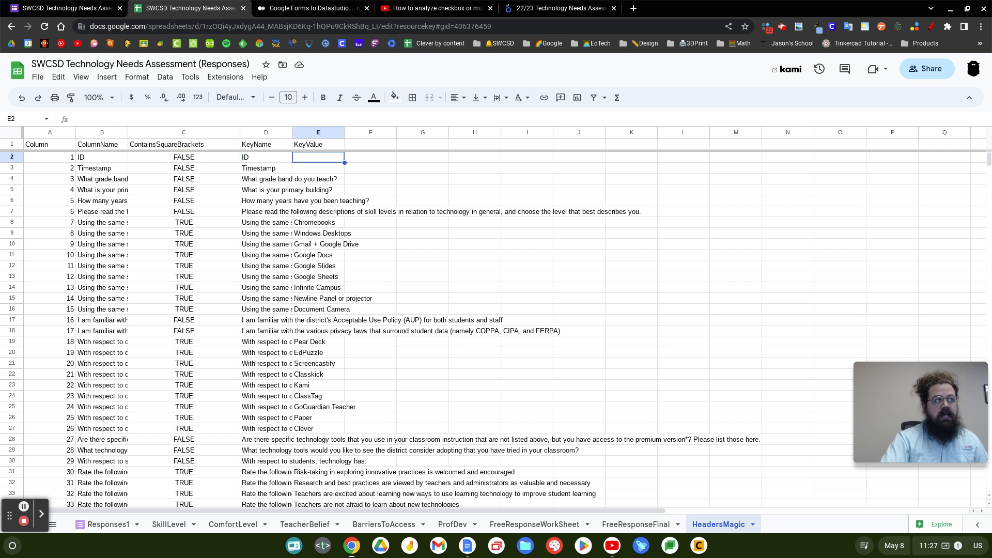
pyautogui.press('Left')
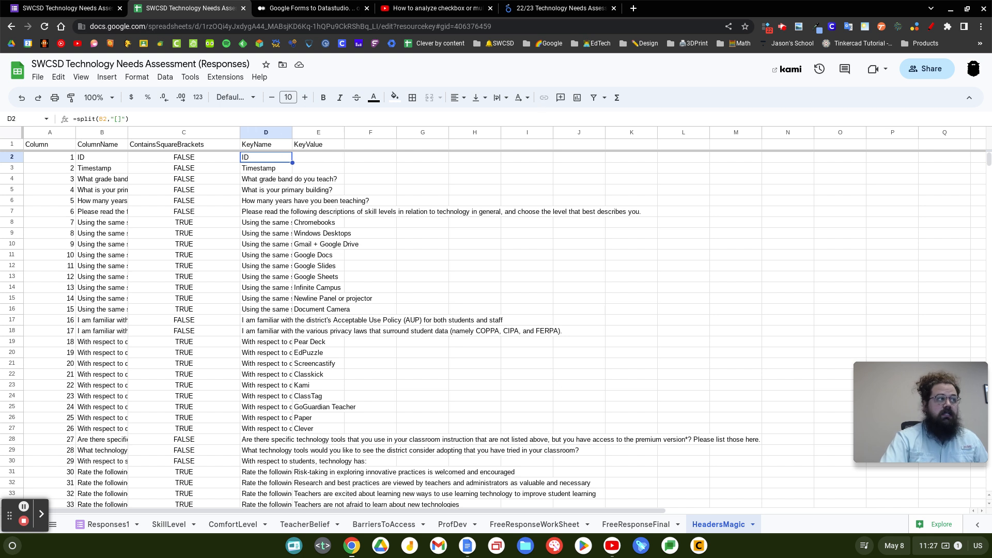
pyautogui.press('Left')
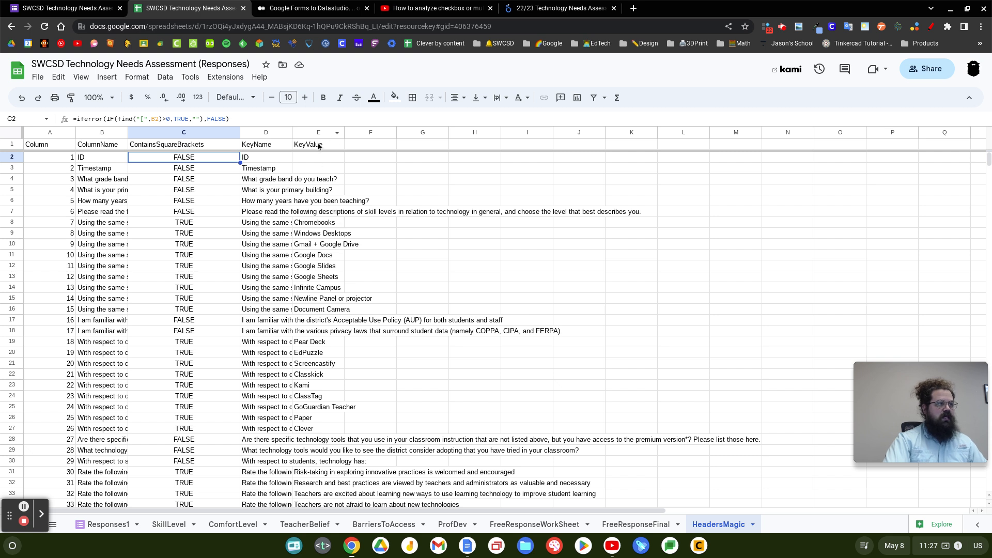
# Step: Highlight the KeyValue groups from Chromebooks to Document Camera and from Pear Deck to Clever in HeadersMagic
pyautogui.moveTo(317, 223); pyautogui.dragTo(336, 310)
pyautogui.click(288, 330)
pyautogui.click(305, 331)
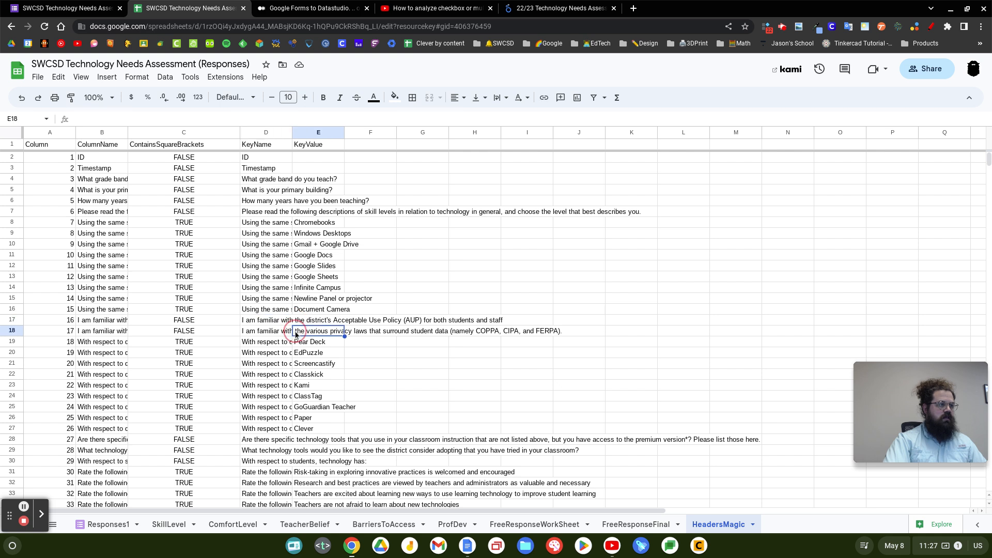
pyautogui.click(329, 341)
pyautogui.moveTo(328, 342); pyautogui.dragTo(315, 428)
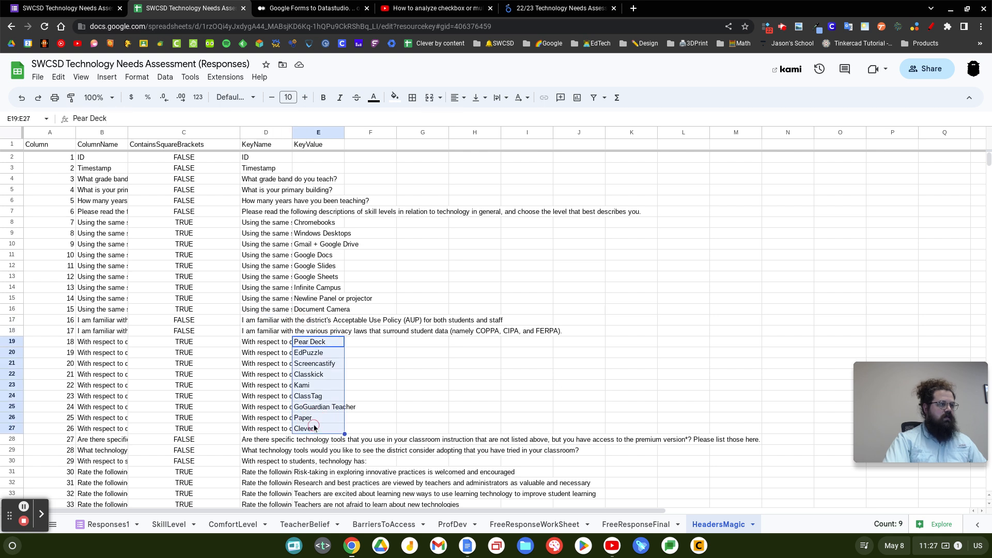
pyautogui.click(413, 397)
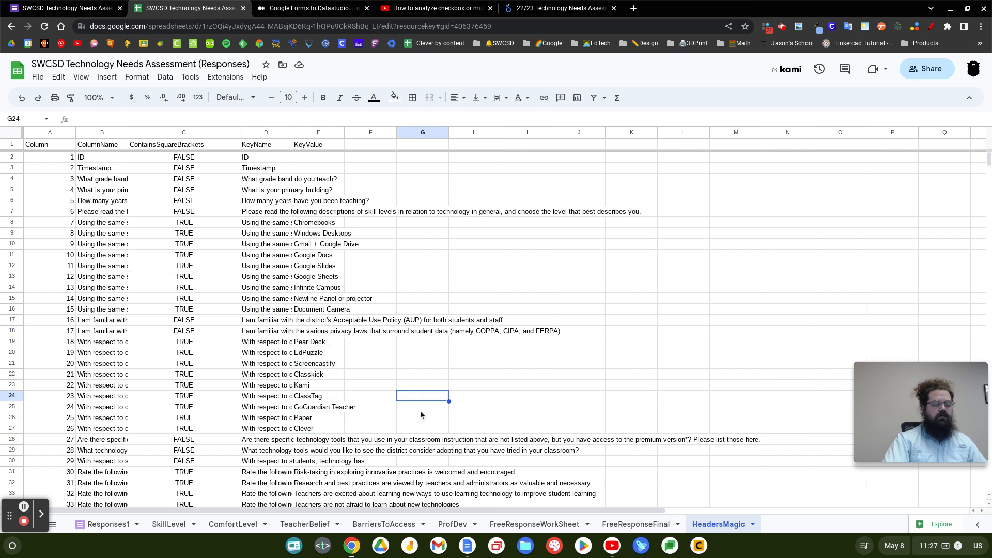
pyautogui.click(332, 341)
pyautogui.moveTo(331, 342); pyautogui.dragTo(319, 430)
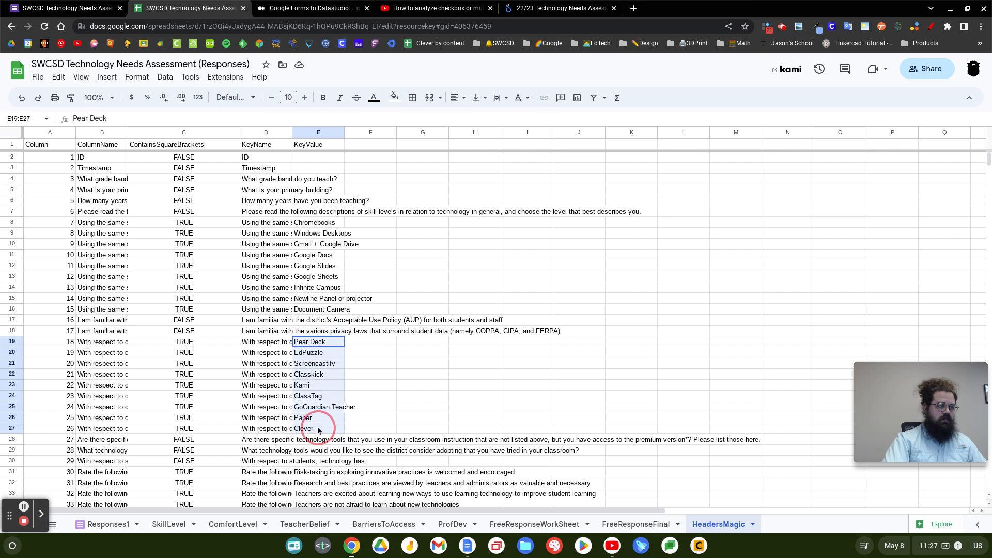
# Step: Return to the SkillLevel sheet, switch to the Looker Studio report, and set the lower bar chart's dimension to KeyLookupQuestion
pyautogui.click(431, 417)
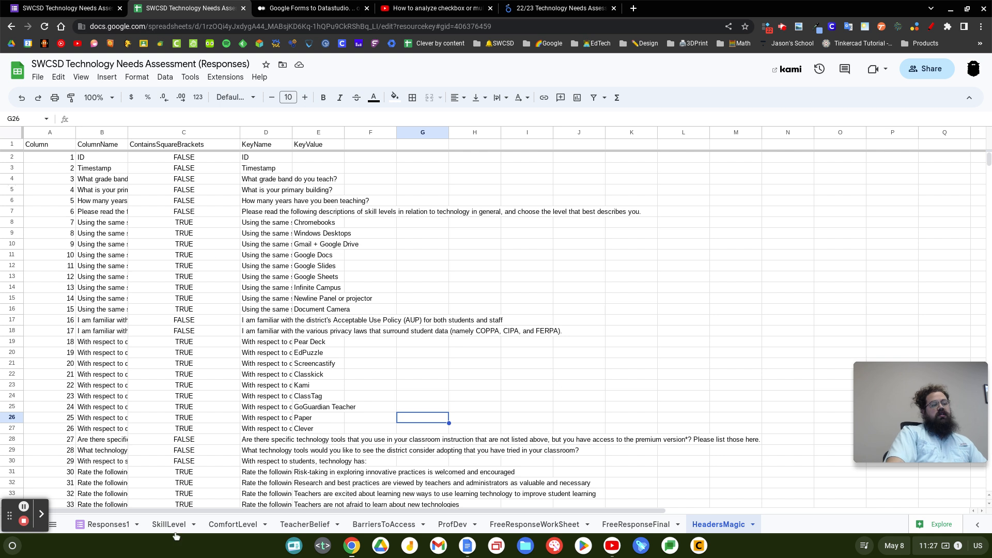
pyautogui.click(152, 525)
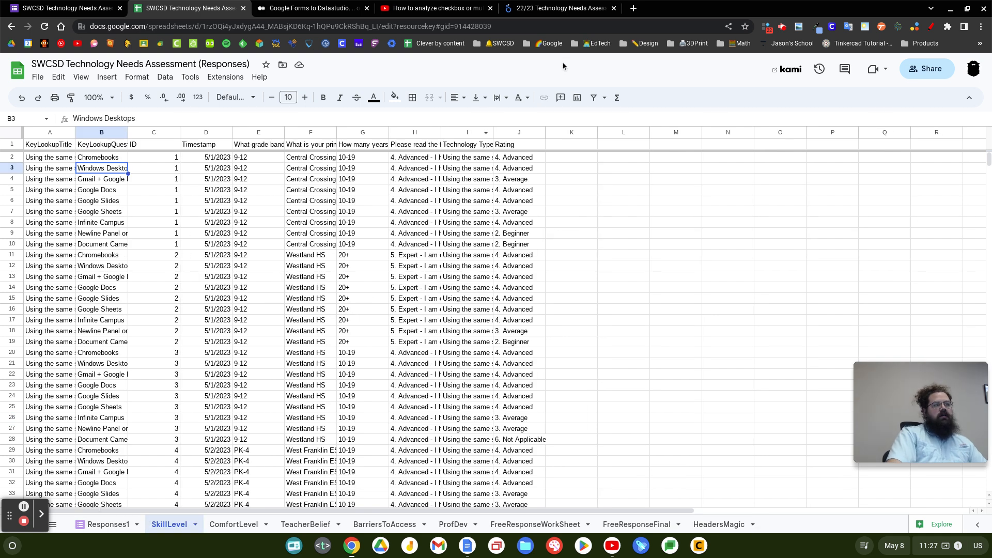
pyautogui.click(528, 6)
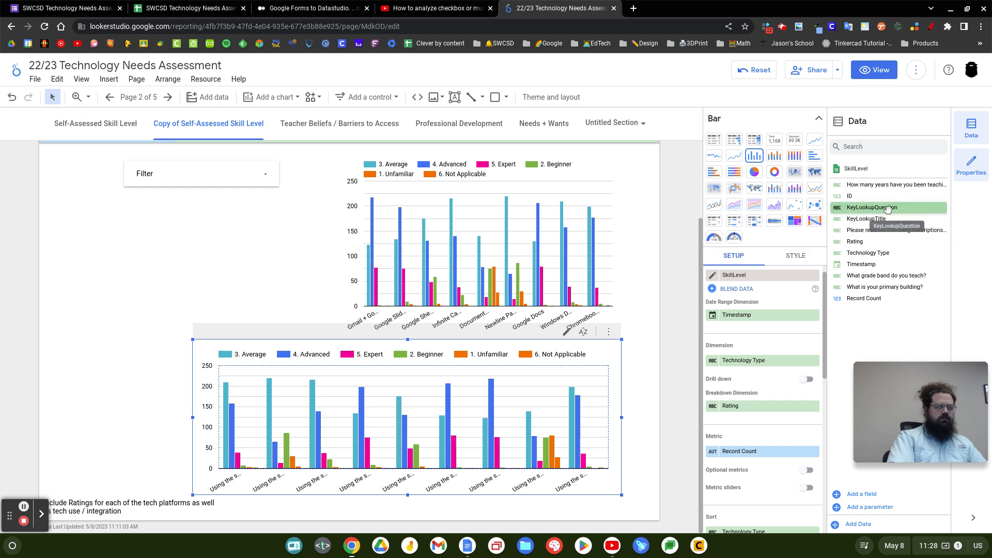
pyautogui.click(177, 8)
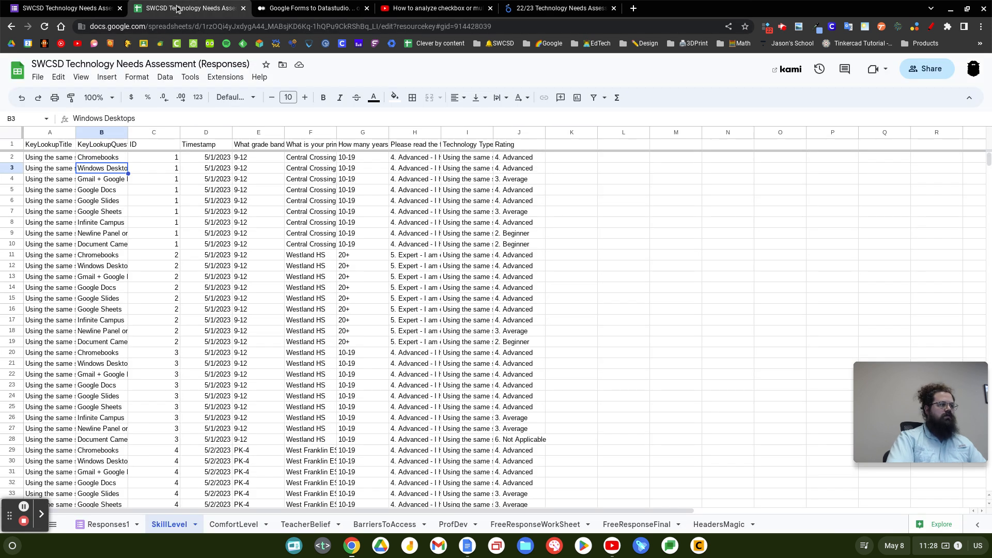
pyautogui.click(582, 8)
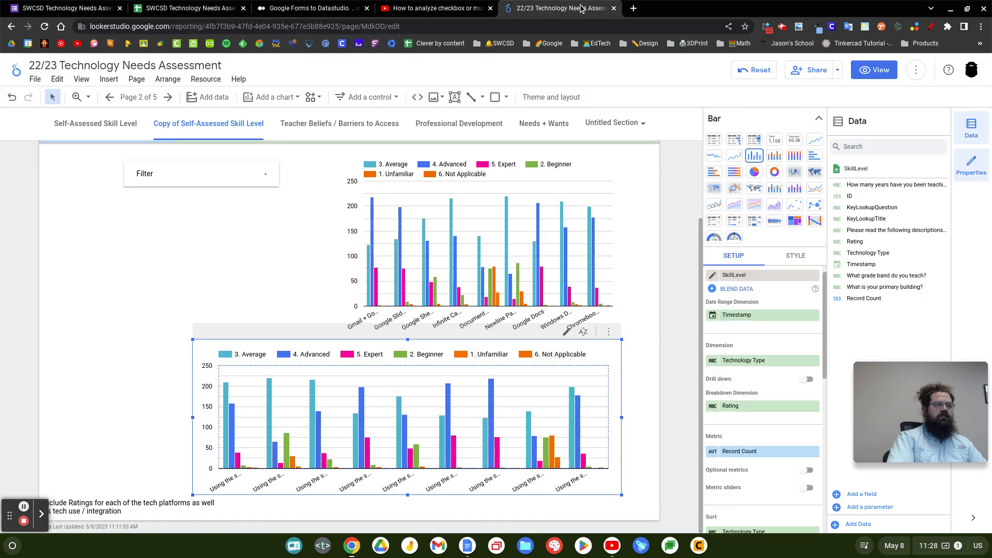
pyautogui.moveTo(863, 207); pyautogui.dragTo(744, 360)
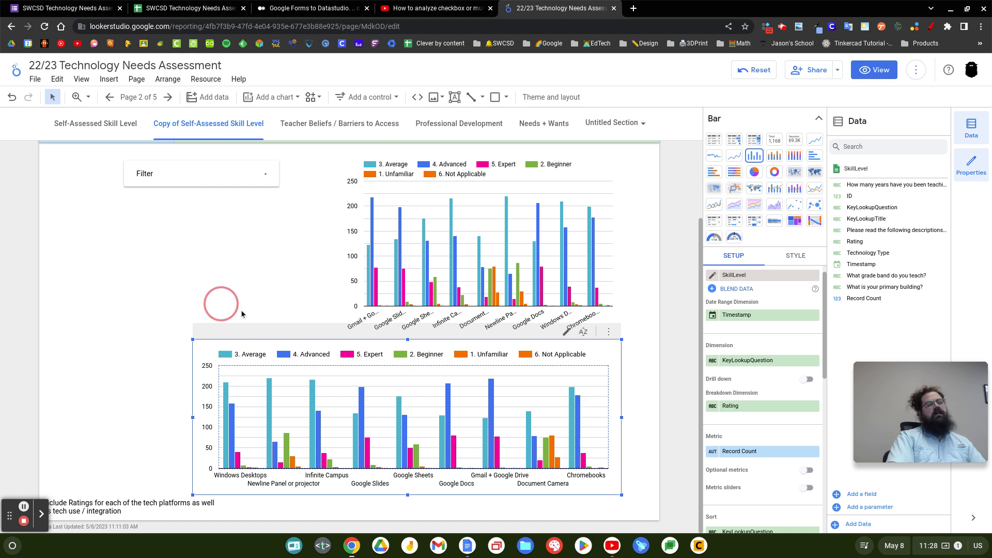
# Step: Delete the existing Filter drop-down control beside the upper bar chart
pyautogui.click(188, 188)
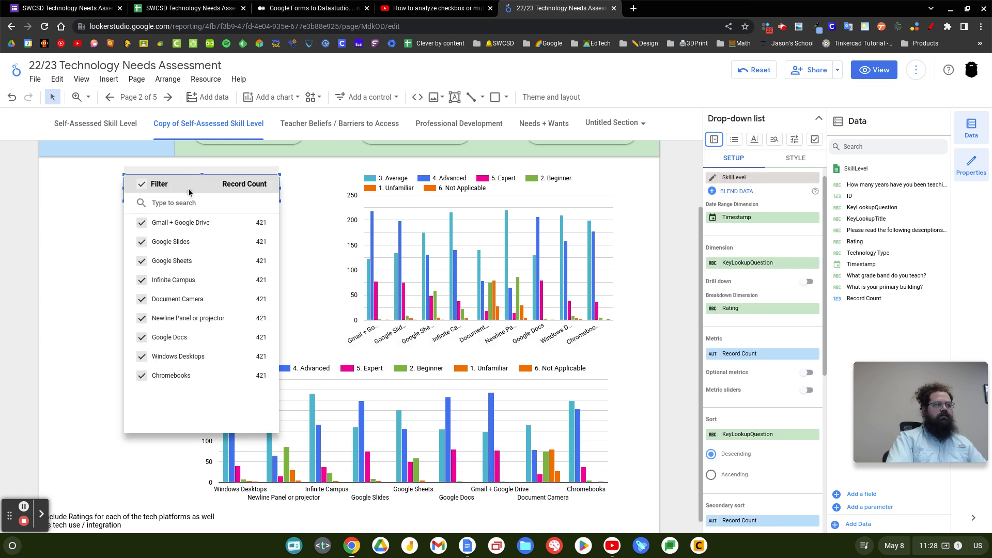
pyautogui.click(85, 197)
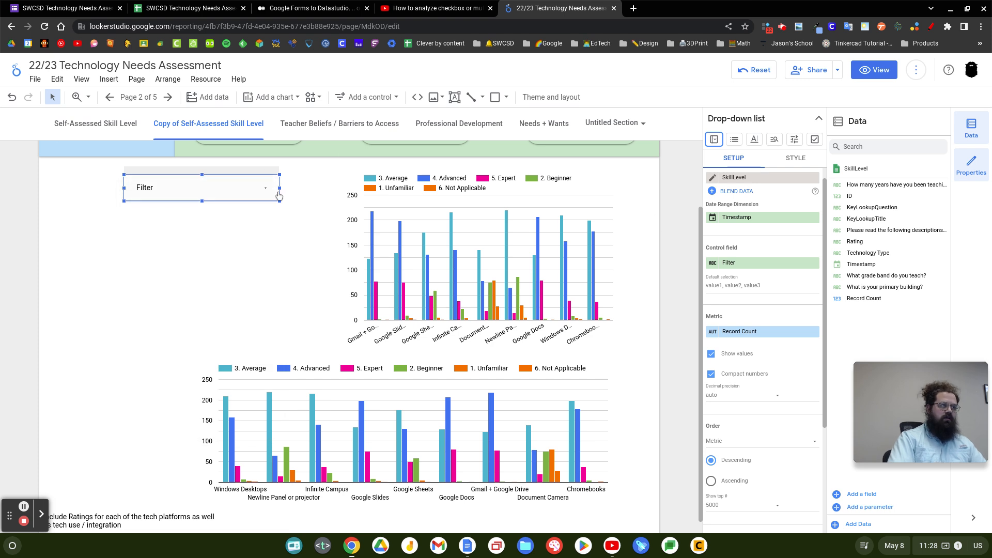
pyautogui.press('Delete')
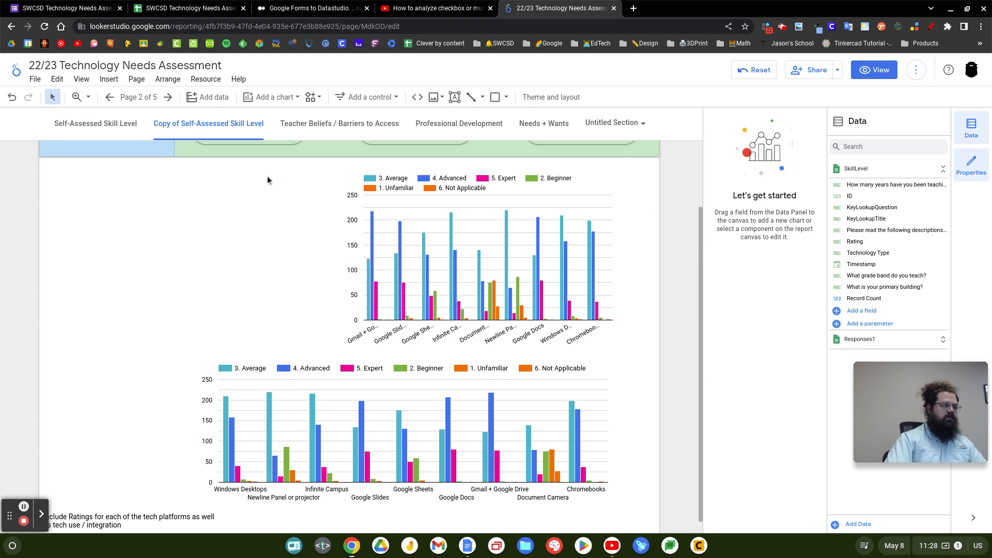
# Step: Add a drop-down list control for KeyLookupQuestion in the empty area beside the upper chart
pyautogui.click(273, 97)
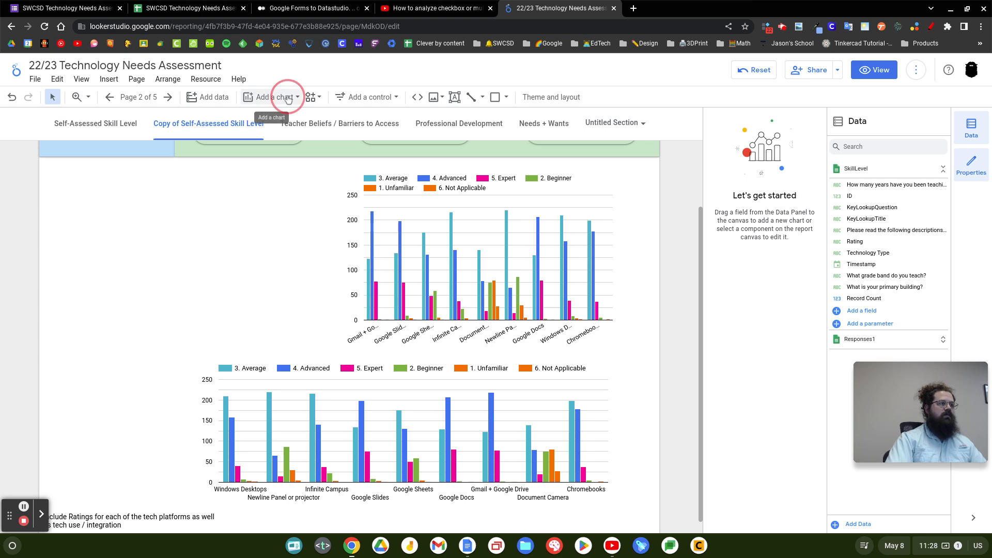
pyautogui.click(366, 99)
pyautogui.click(368, 97)
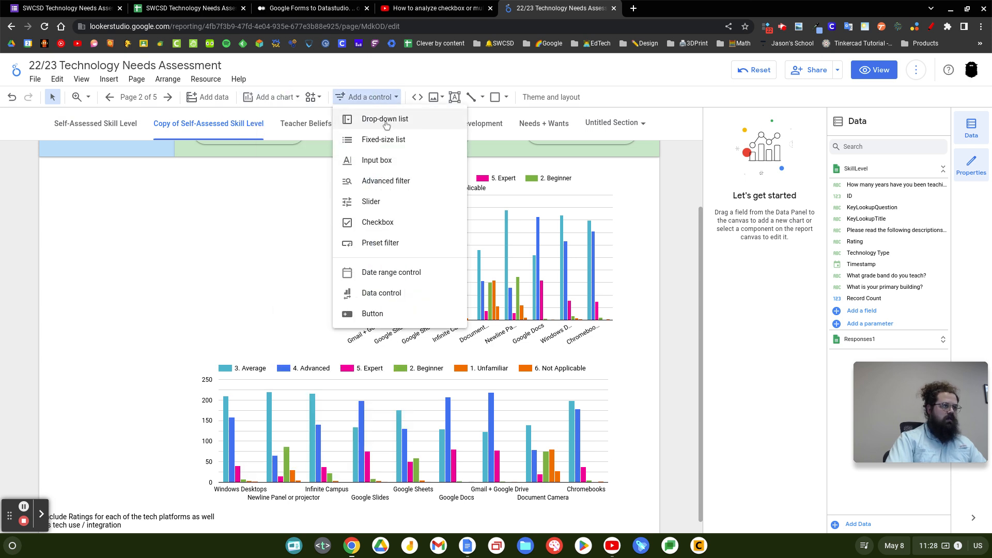
pyautogui.click(370, 119)
pyautogui.click(94, 213)
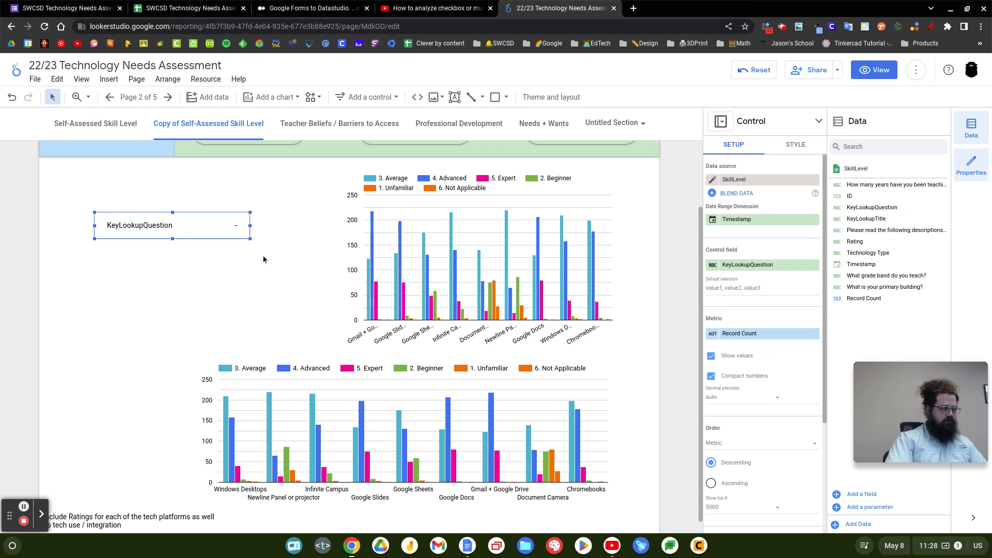
# Step: Remove the Record Count metric from the KeyLookupQuestion drop-down control and set its order to Ascending
pyautogui.click(234, 230)
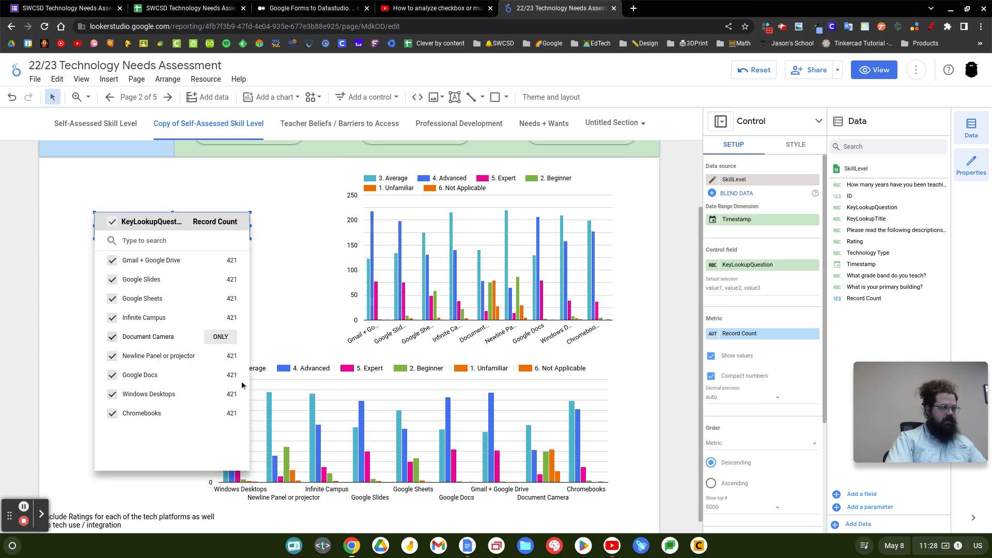
pyautogui.click(287, 231)
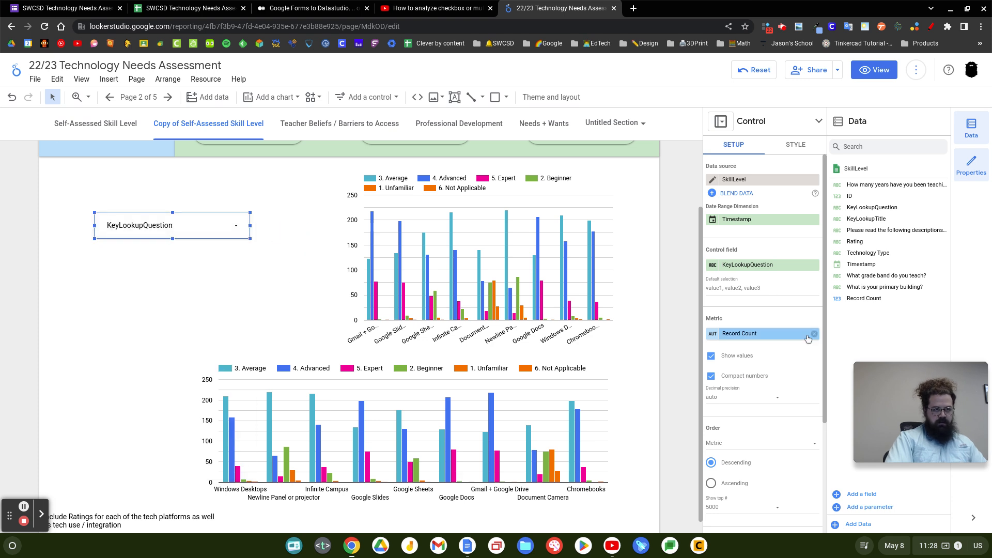
pyautogui.click(815, 334)
pyautogui.scroll(-3, 782, 302)
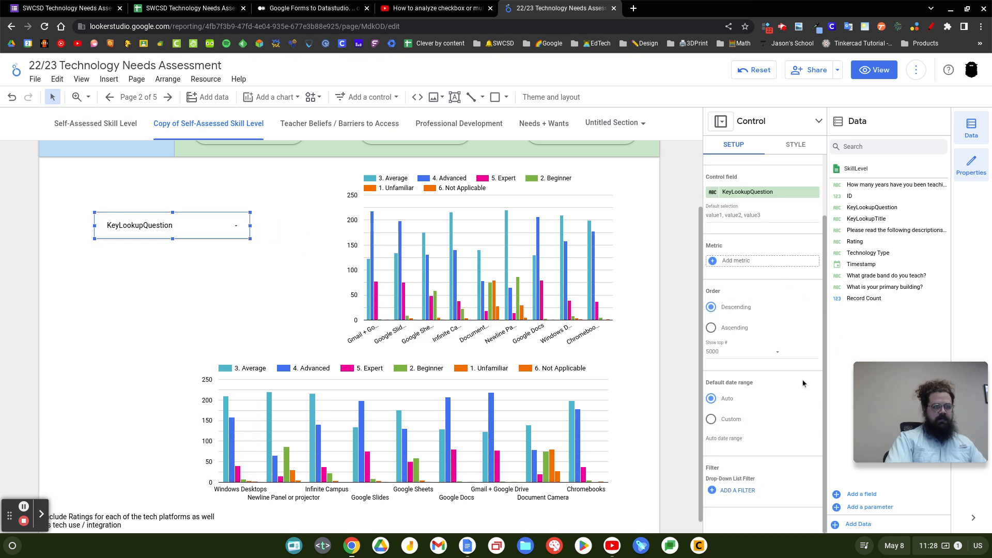
pyautogui.click(235, 232)
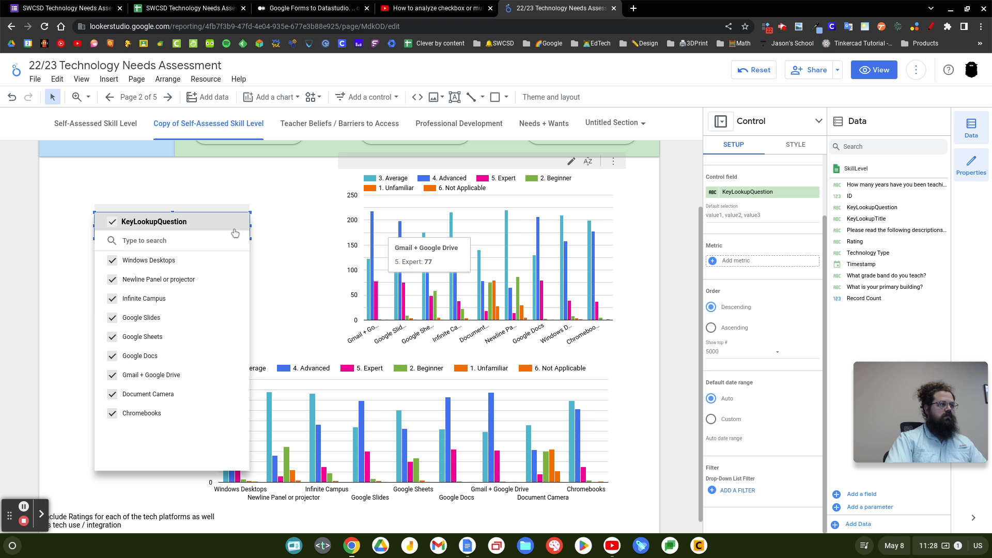
pyautogui.click(272, 228)
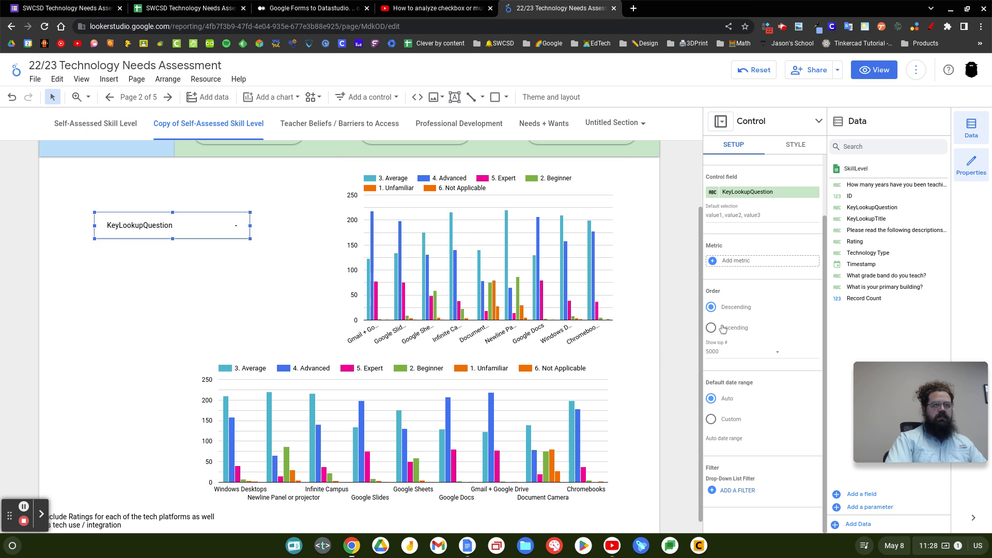
pyautogui.click(711, 328)
# Step: Filter both charts to only Chromebooks with the KeyLookupQuestion drop-down control
pyautogui.click(236, 226)
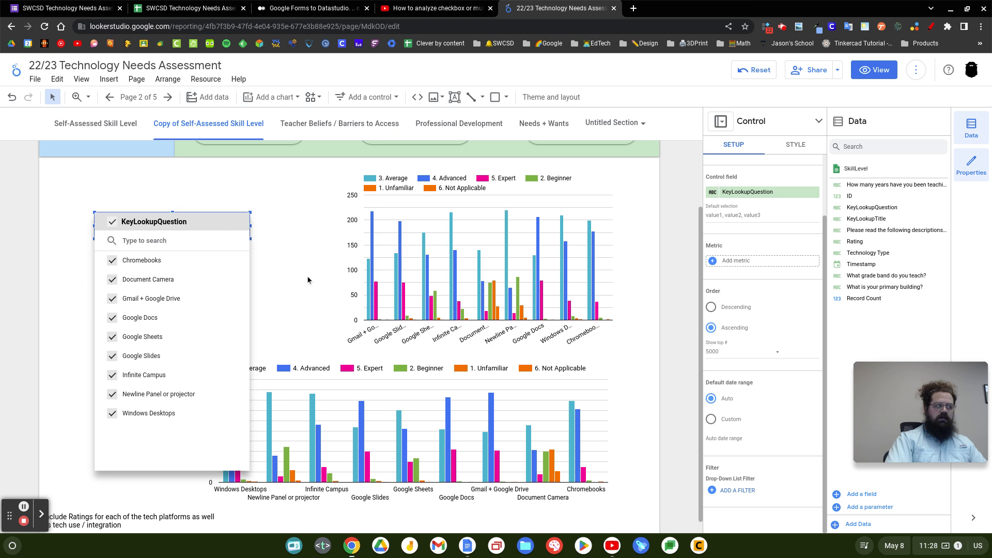
pyautogui.click(221, 261)
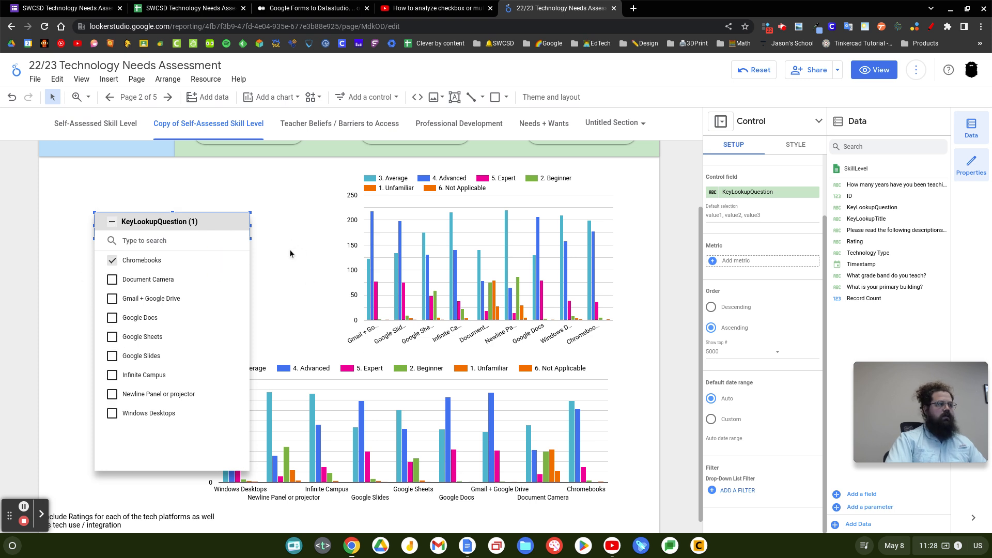
pyautogui.click(292, 249)
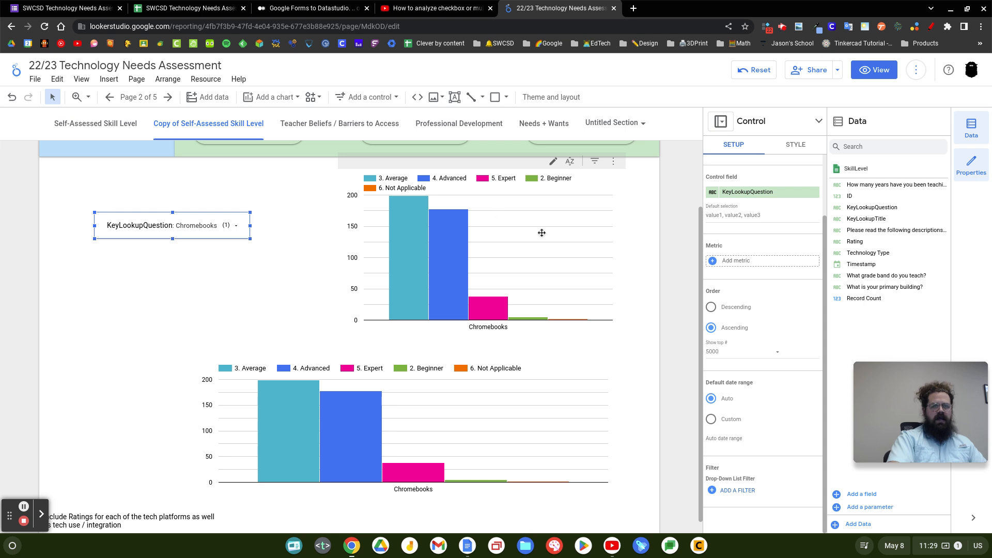
# Step: Try KeyLookupQuestion and Record Count as the primary sort field of the upper bar chart
pyautogui.click(576, 243)
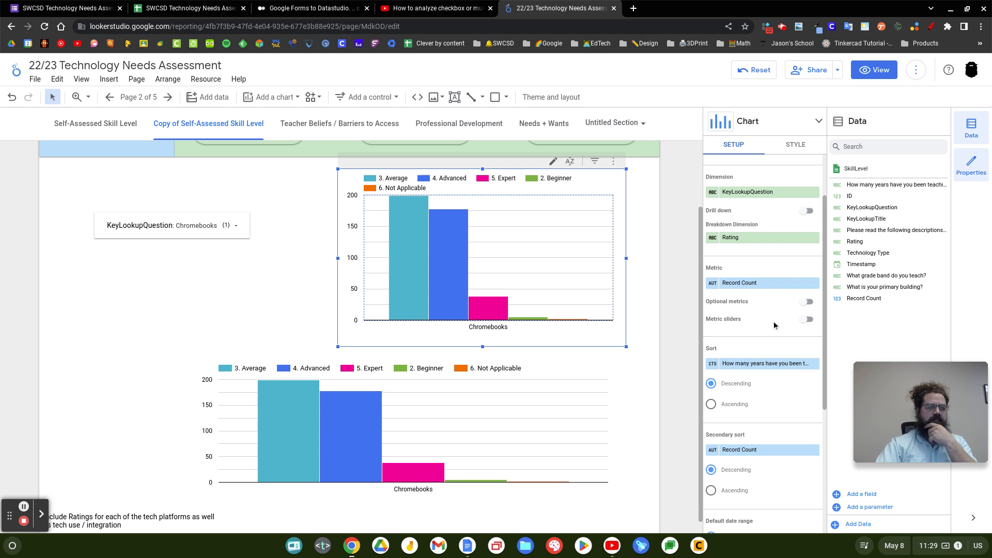
pyautogui.scroll(-2, 739, 310)
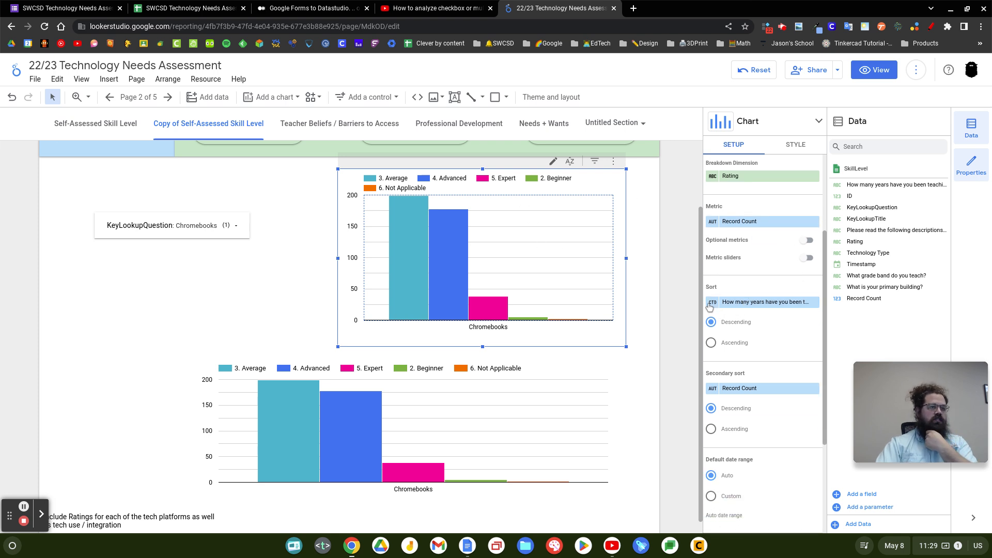
pyautogui.click(779, 302)
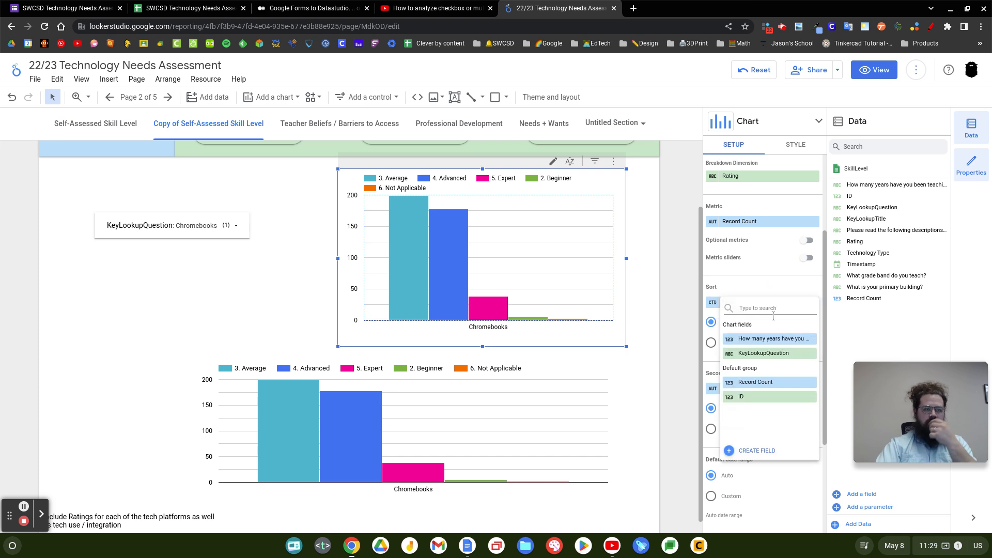
pyautogui.click(781, 353)
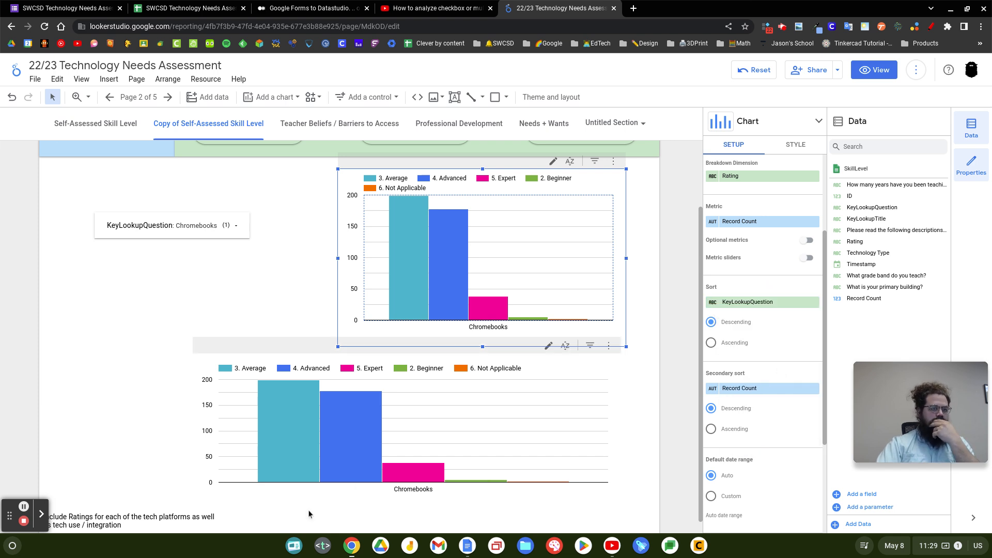
pyautogui.click(778, 302)
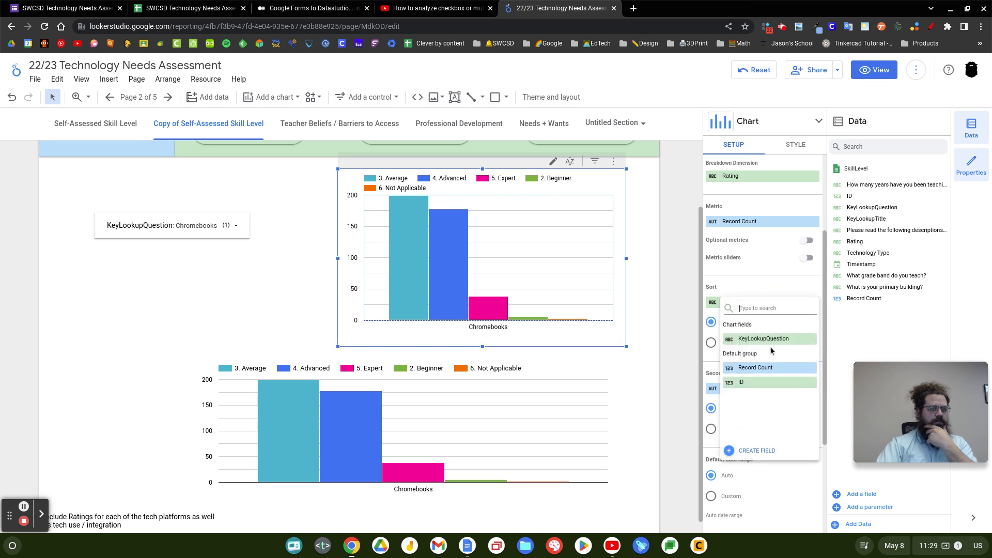
pyautogui.click(772, 368)
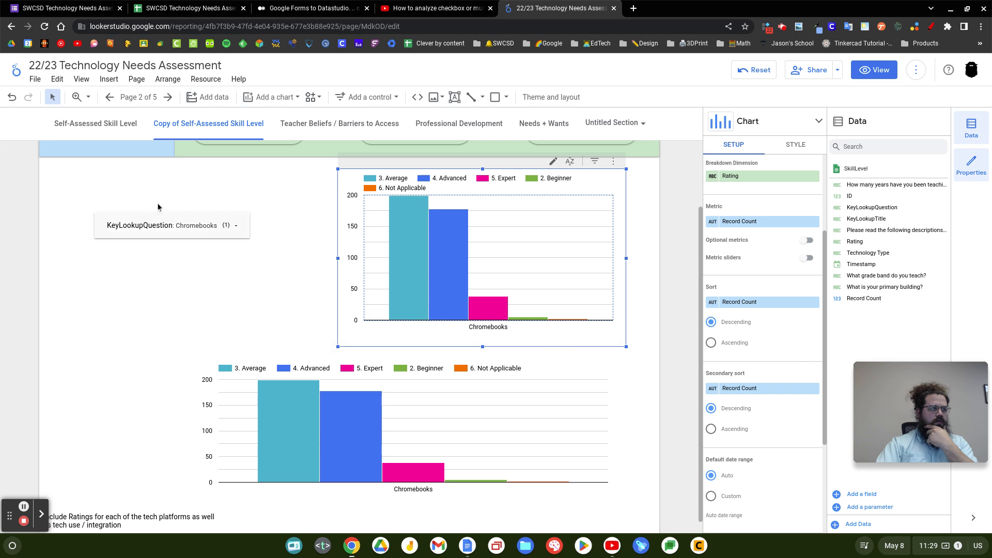
# Step: Reselect all values in the KeyLookupQuestion drop-down control to clear the Chromebooks filter
pyautogui.click(192, 227)
pyautogui.click(192, 228)
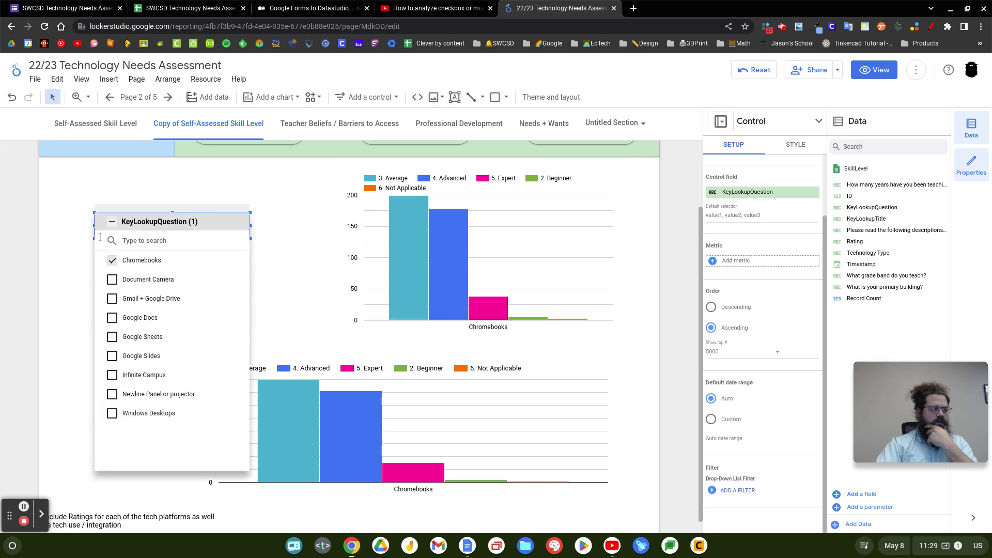
pyautogui.click(111, 222)
pyautogui.click(208, 175)
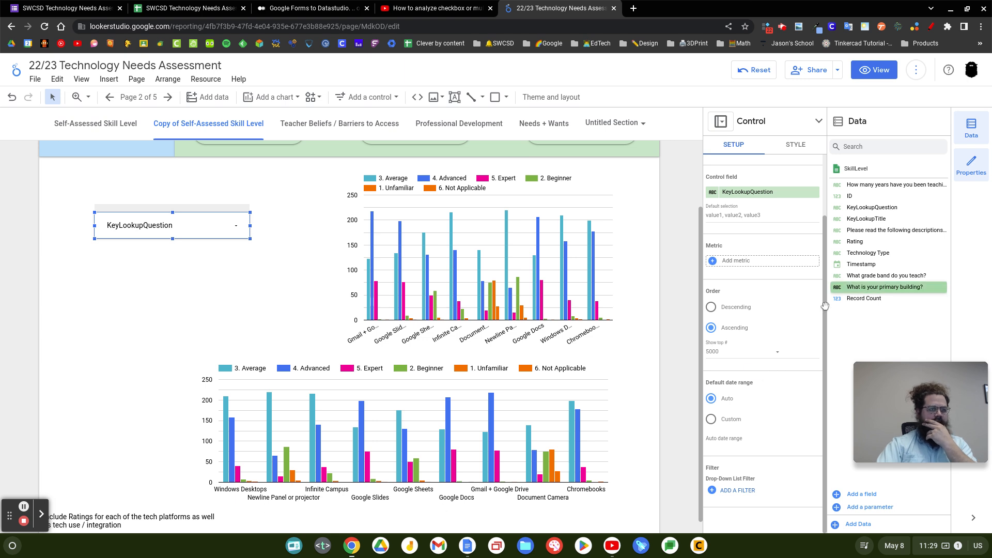
# Step: Sort the upper bar chart by KeyLookupQuestion in ascending order
pyautogui.click(488, 265)
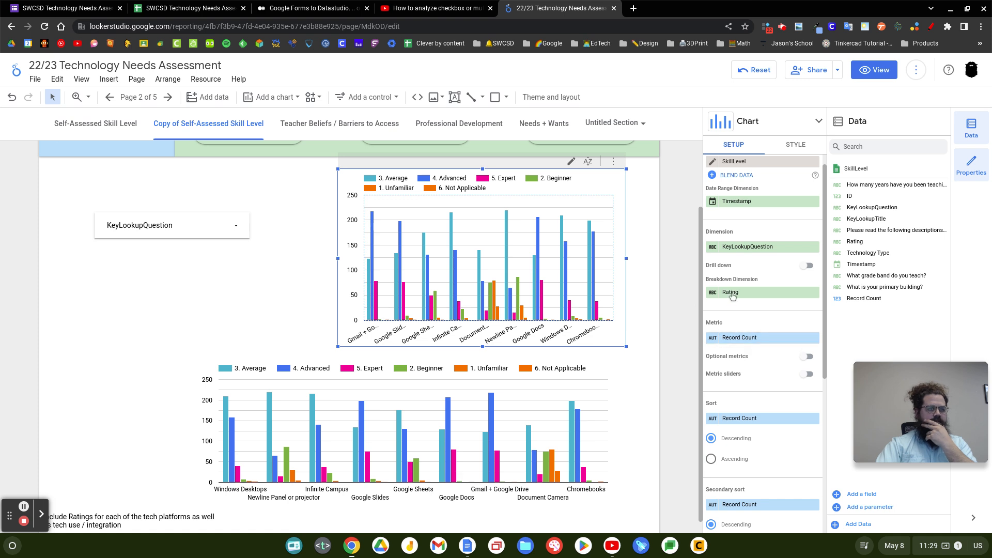
pyautogui.scroll(-1, 775, 356)
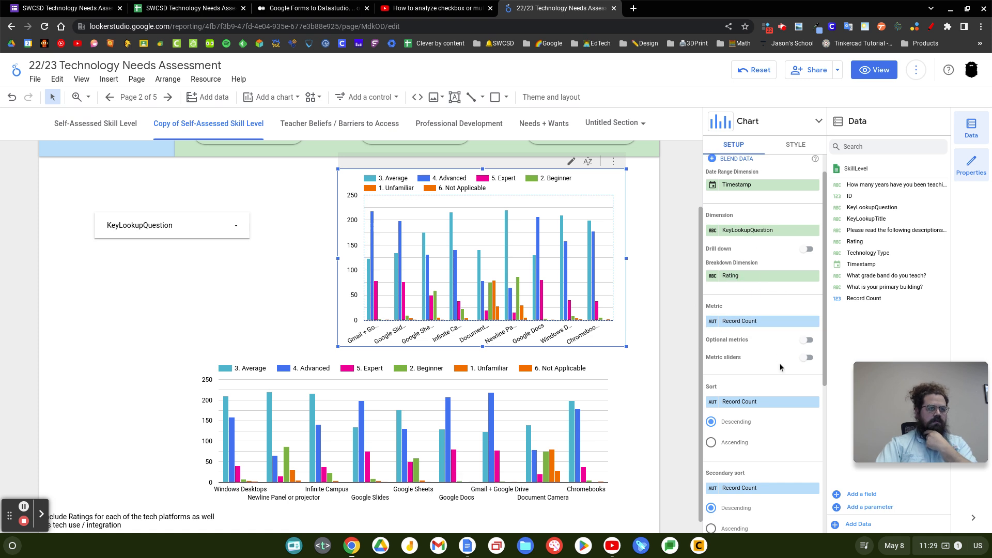
pyautogui.scroll(-2, 752, 372)
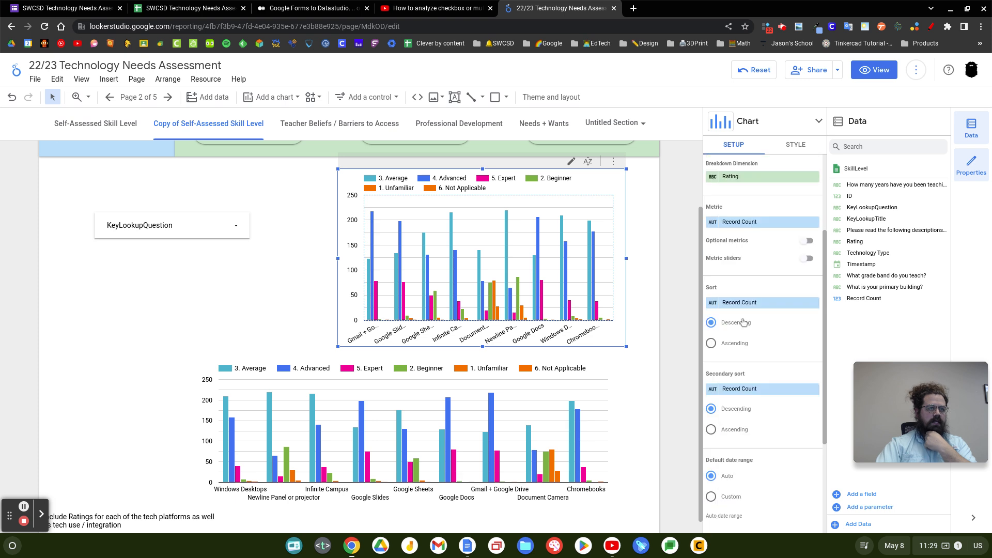
pyautogui.click(765, 293)
pyautogui.click(770, 329)
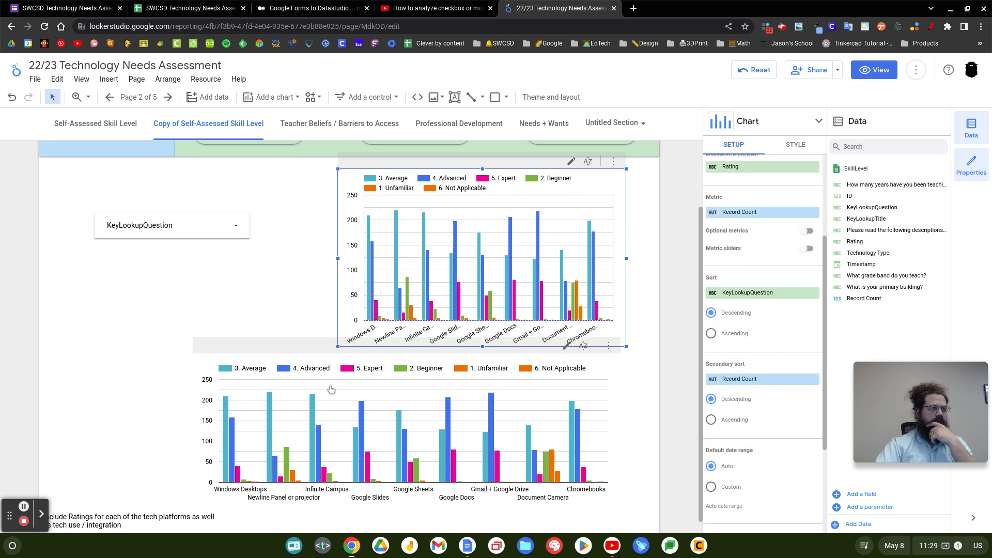
pyautogui.click(737, 334)
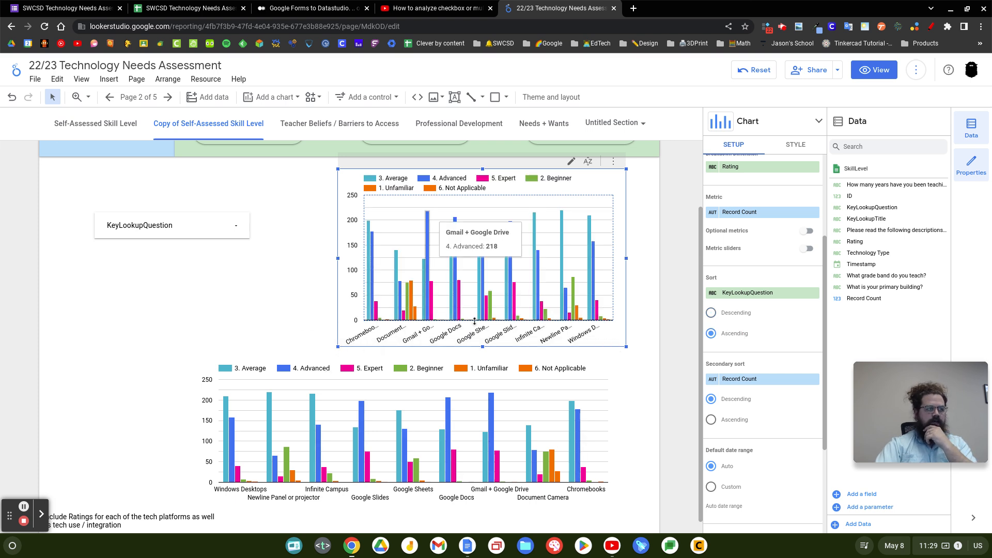
# Step: Widen the upper bar chart from its left edge and move the KeyLookupQuestion control up and left, clear of the chart
pyautogui.moveTo(611, 323)
pyautogui.moveTo(338, 258); pyautogui.dragTo(242, 261)
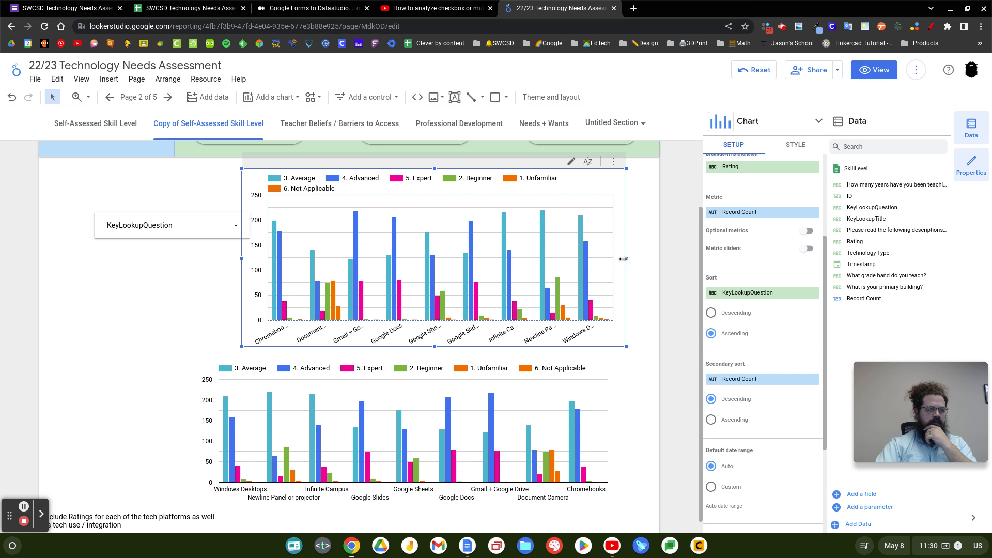
pyautogui.moveTo(124, 228); pyautogui.dragTo(69, 184)
pyautogui.click(275, 226)
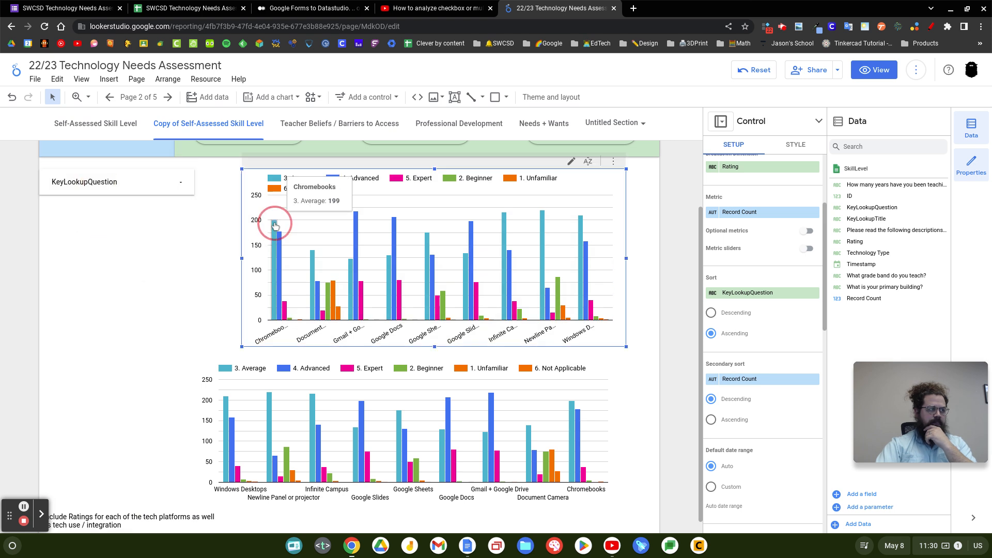
# Step: Extend the upper bar chart's left edge to the KeyLookupQuestion control and clear its Chromebooks 3. Average cross-filter
pyautogui.moveTo(241, 258); pyautogui.dragTo(199, 260)
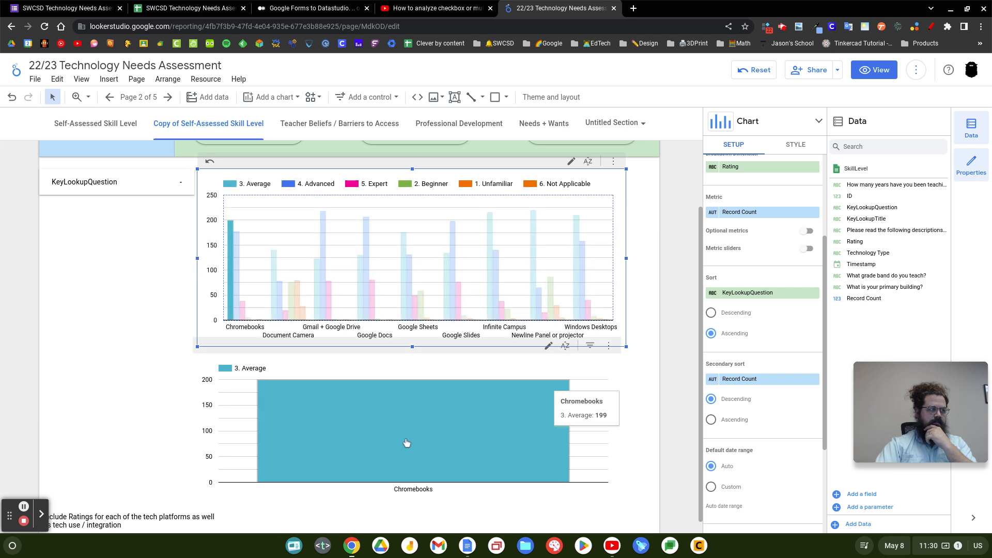
pyautogui.click(231, 255)
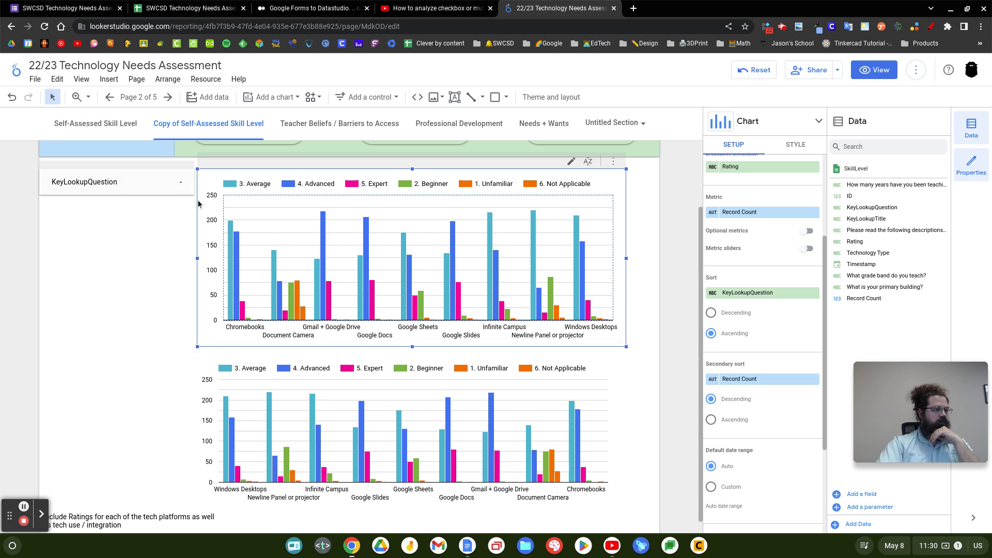
# Step: Set the upper bar chart's secondary sort to Rating in ascending order
pyautogui.scroll(-1, 787, 344)
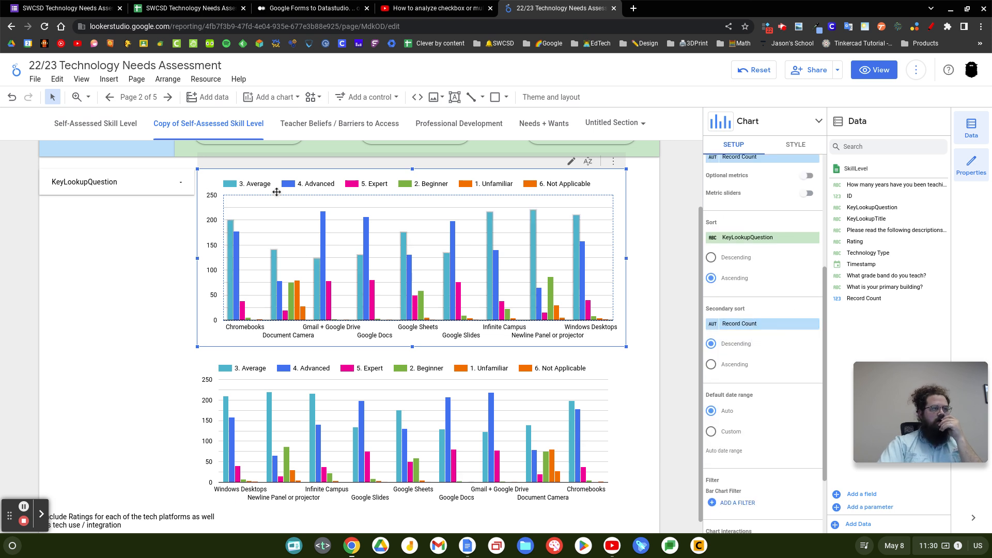
pyautogui.click(777, 324)
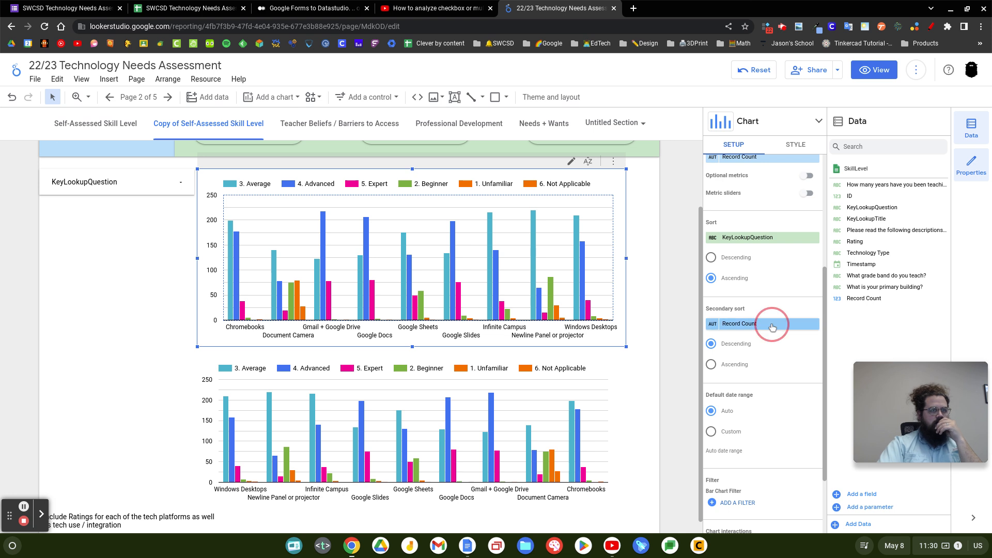
pyautogui.click(776, 362)
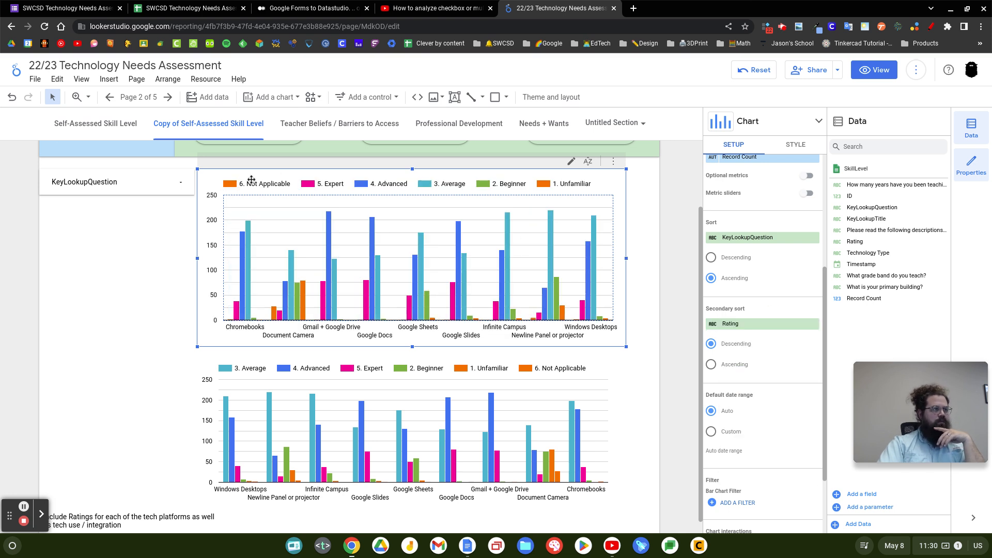
pyautogui.click(710, 364)
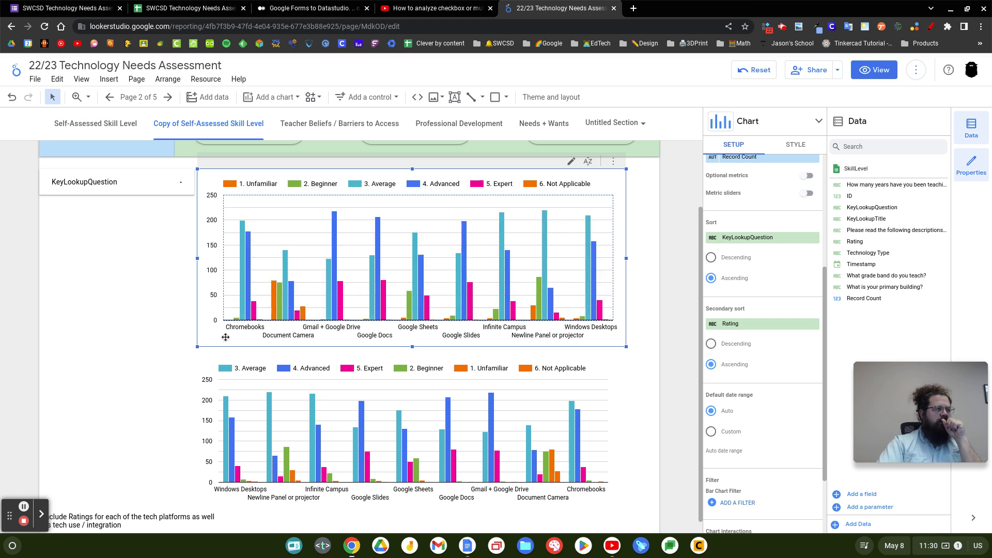
pyautogui.moveTo(280, 305)
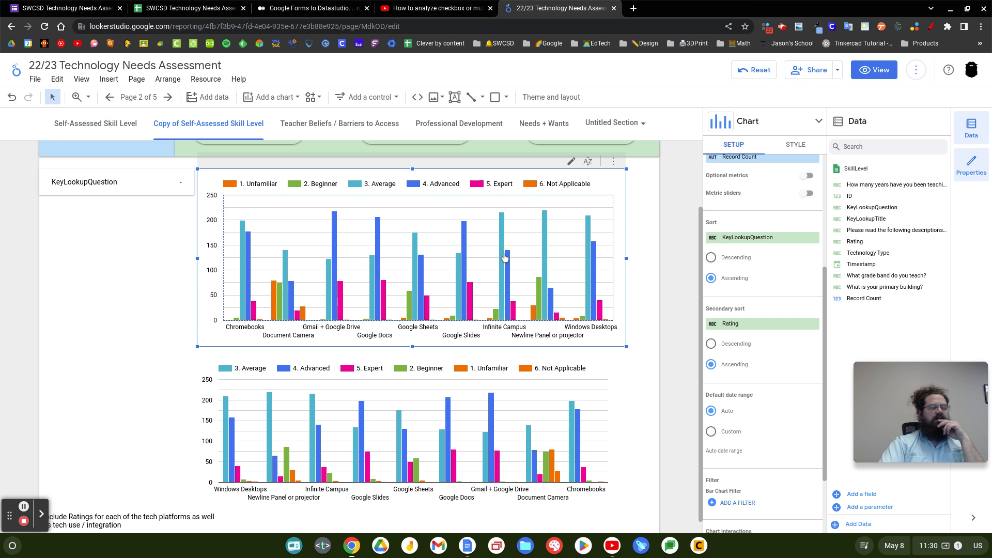
# Step: Open the dimension value colors from the upper chart's style settings and look through the full list of values
pyautogui.scroll(-2, 806, 384)
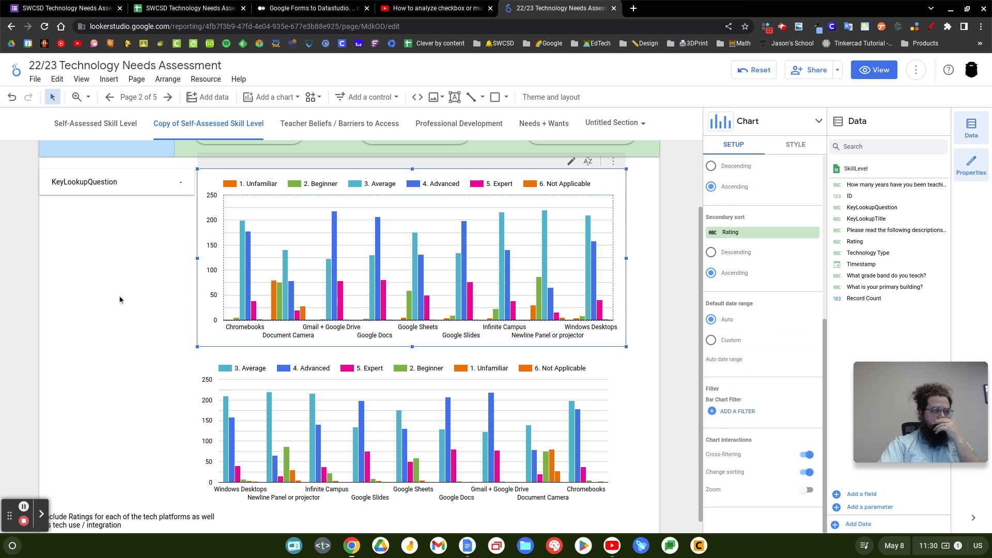
pyautogui.scroll(4, 782, 216)
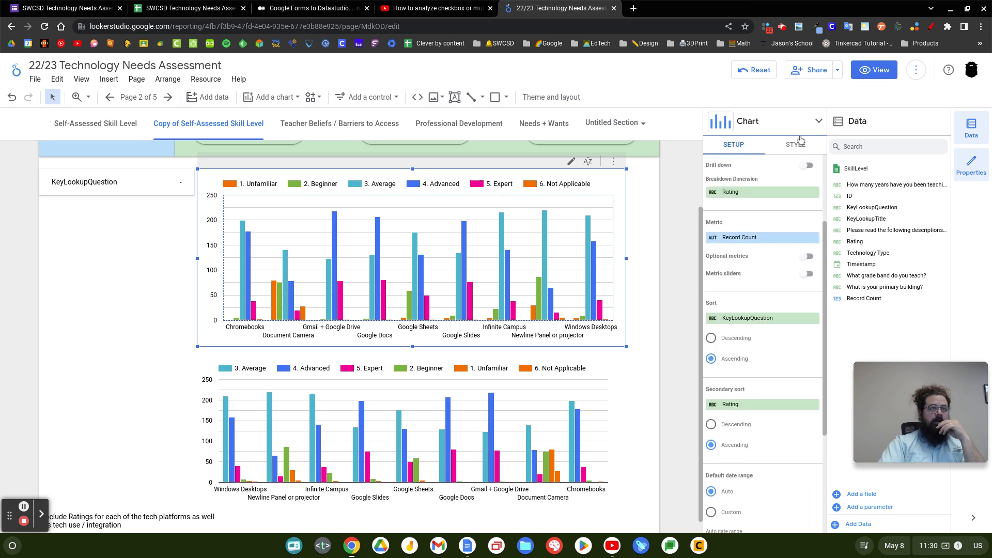
pyautogui.click(796, 145)
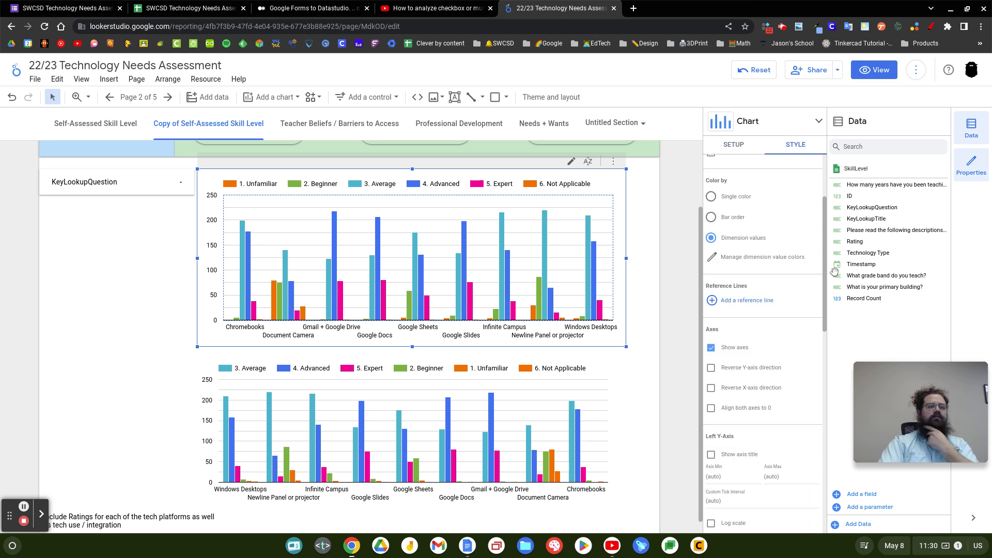
pyautogui.click(751, 258)
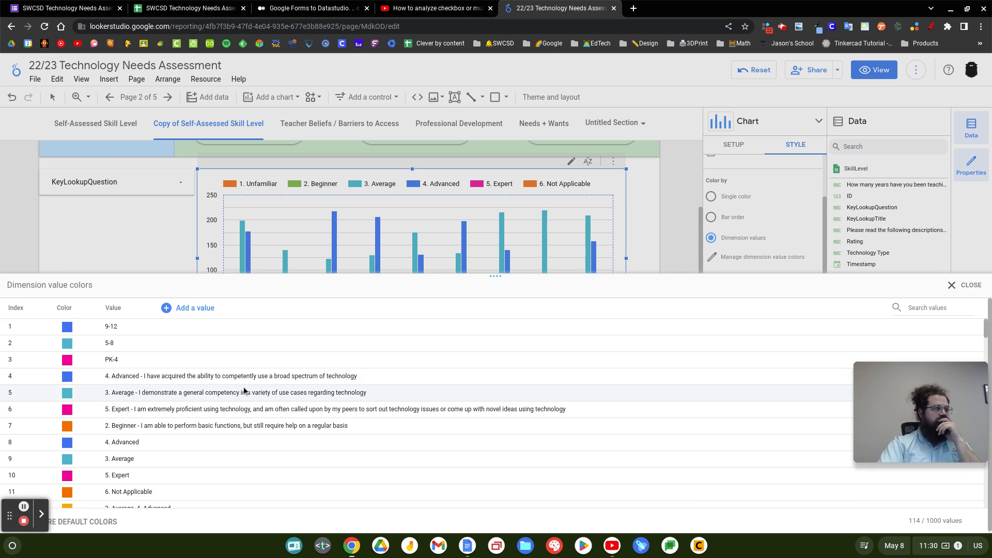
pyautogui.scroll(-3, 238, 378)
pyautogui.scroll(1, 225, 364)
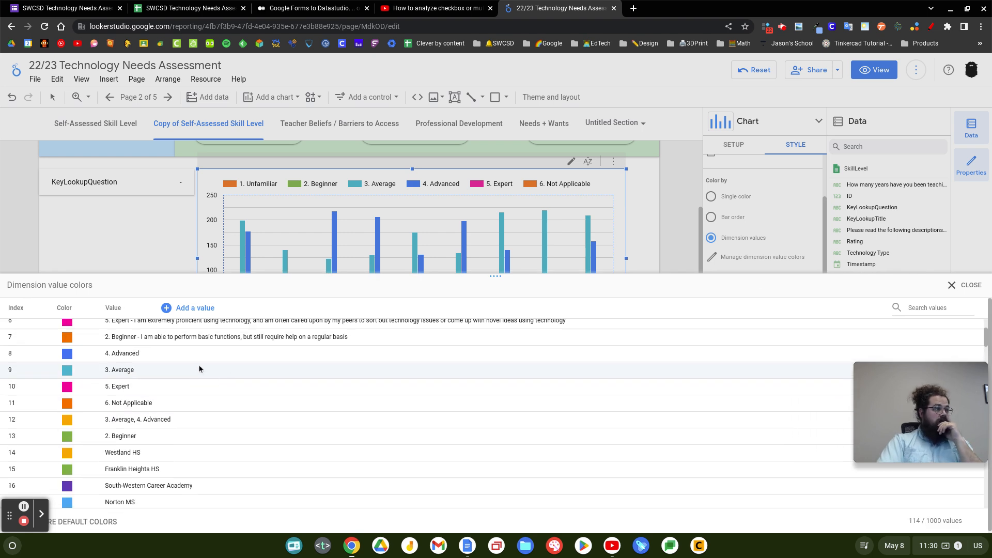
pyautogui.scroll(2, 199, 369)
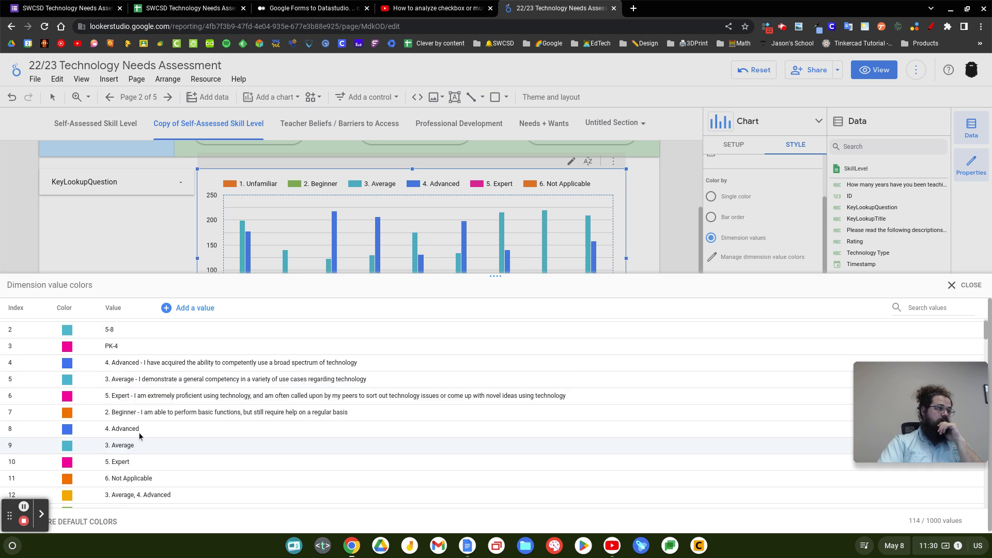
pyautogui.scroll(-3, 259, 475)
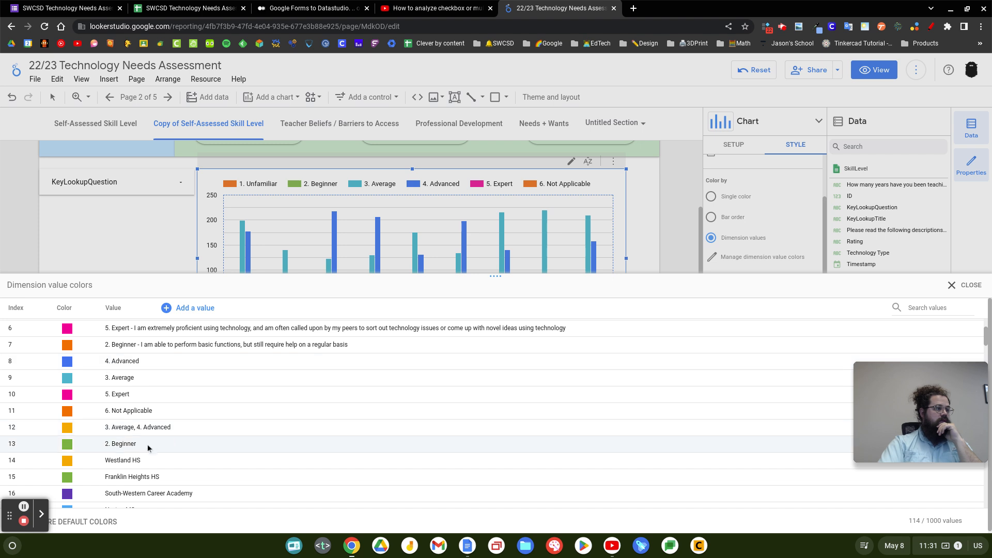
pyautogui.scroll(-10, 170, 427)
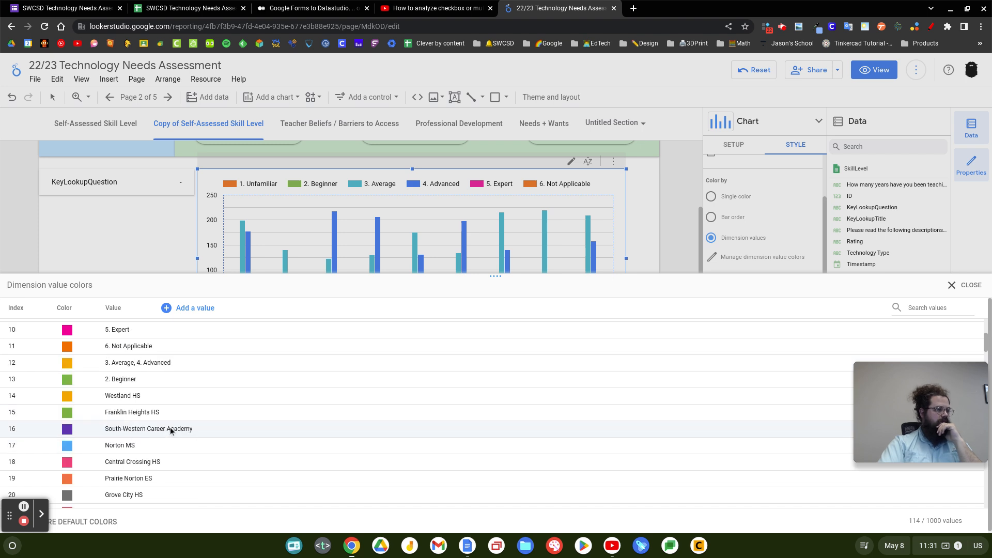
pyautogui.scroll(-18, 189, 395)
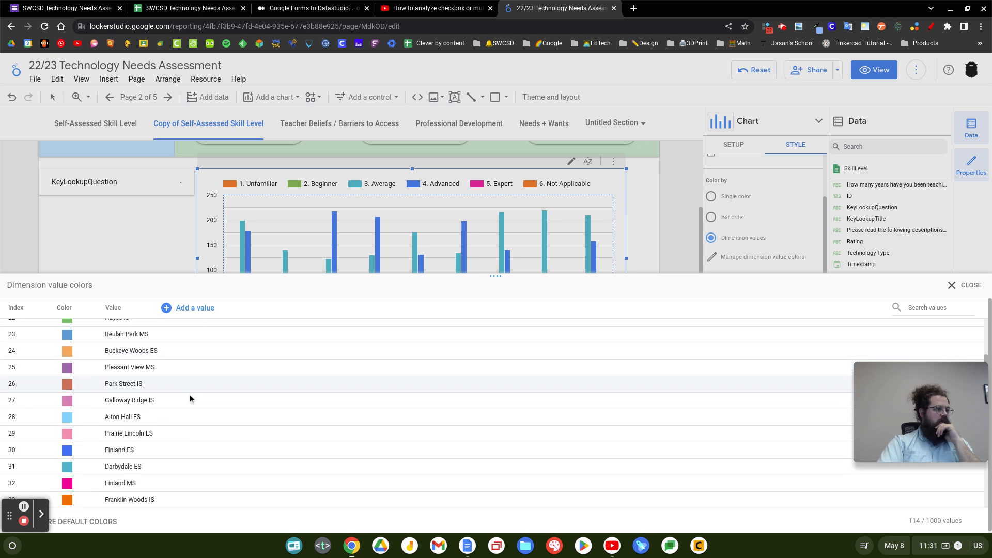
pyautogui.scroll(-20, 190, 398)
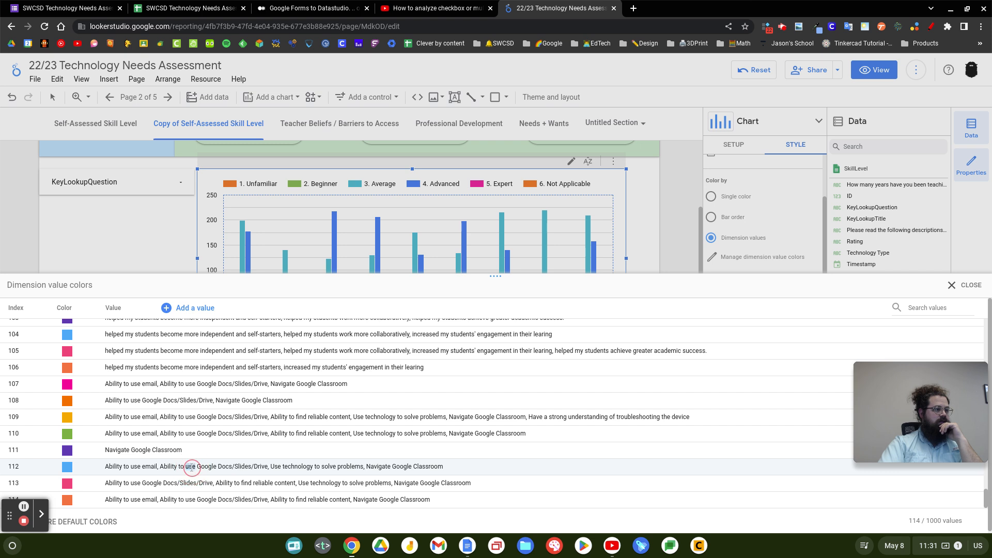
pyautogui.scroll(20, 191, 467)
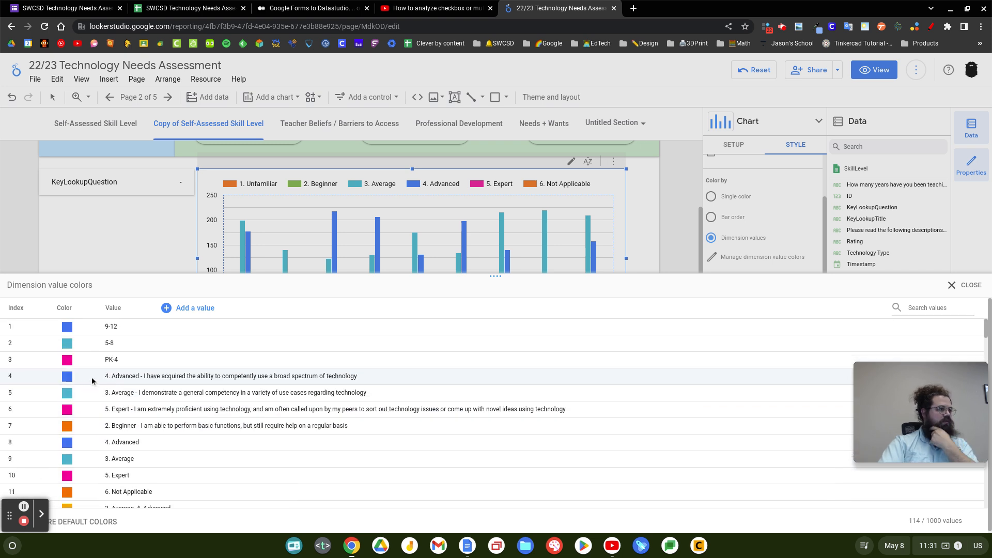
# Step: Change the color of the 6. Not Applicable value to black
pyautogui.scroll(-2, 89, 377)
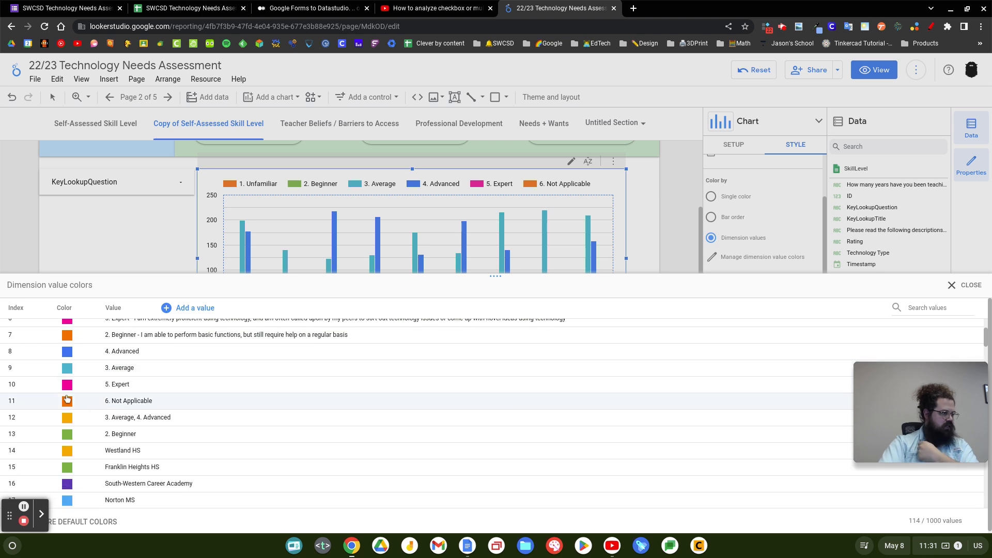
pyautogui.click(67, 401)
pyautogui.click(98, 450)
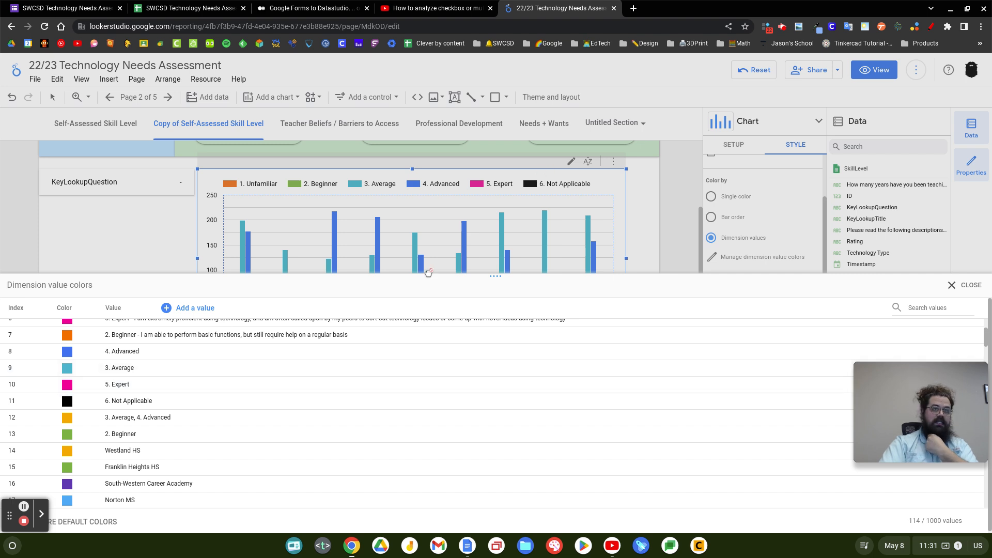
# Step: Try a dark grey custom color for the 5. Expert value and undo it
pyautogui.click(67, 401)
pyautogui.click(67, 384)
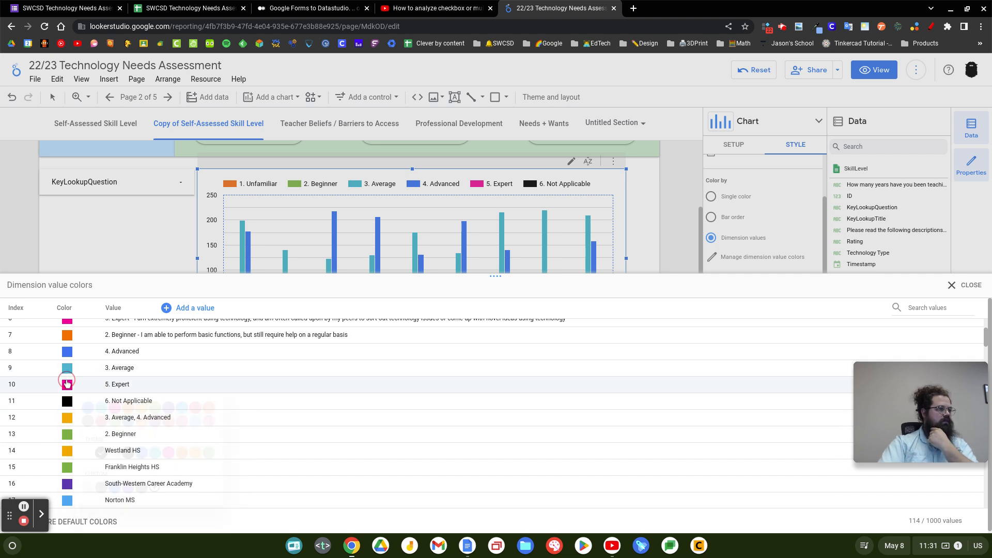
pyautogui.click(68, 385)
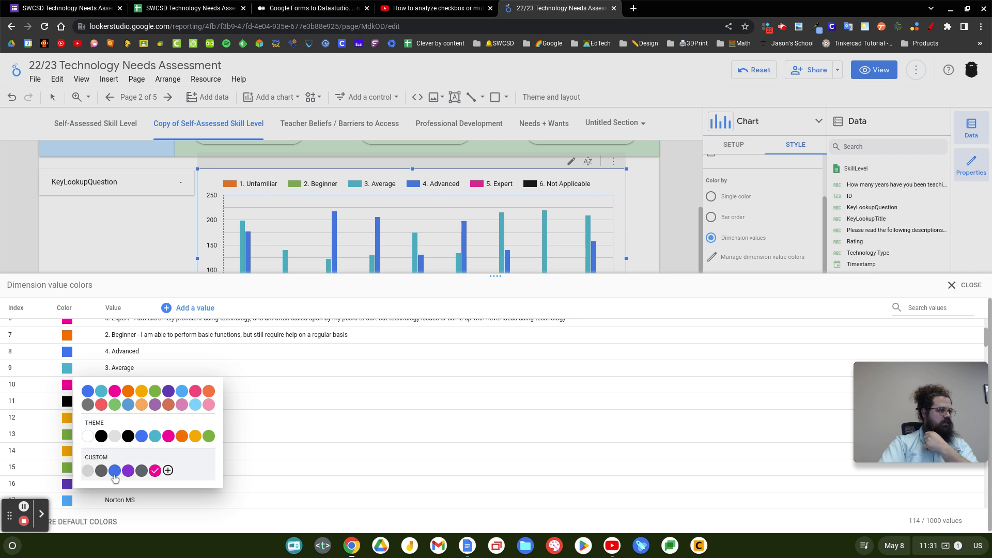
pyautogui.click(101, 475)
pyautogui.click(64, 369)
pyautogui.hotkey('ctrl', 'z')
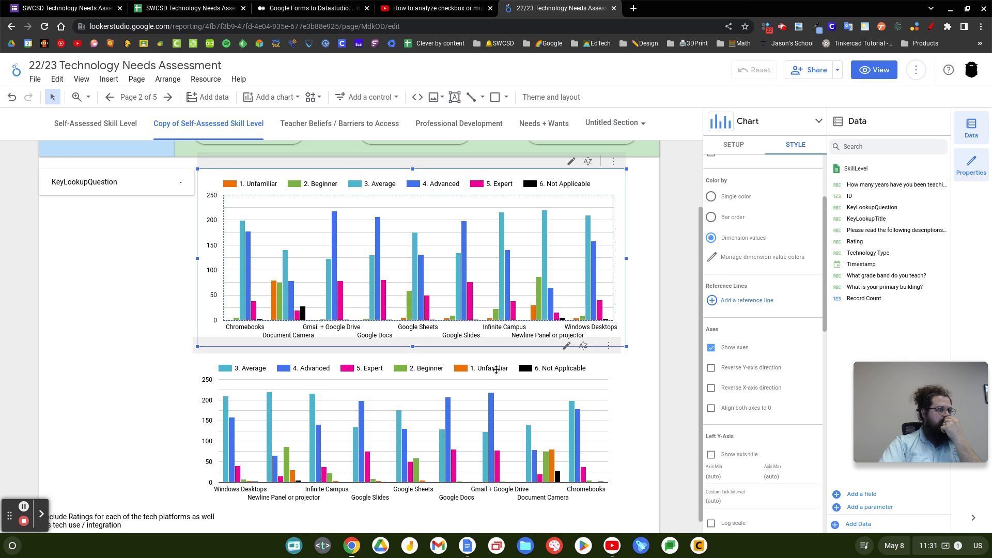
# Step: Reopen the dimension value colors and give the 5. Expert value the custom dark grey #3e3e3e
pyautogui.scroll(-11, 742, 485)
pyautogui.scroll(13, 761, 457)
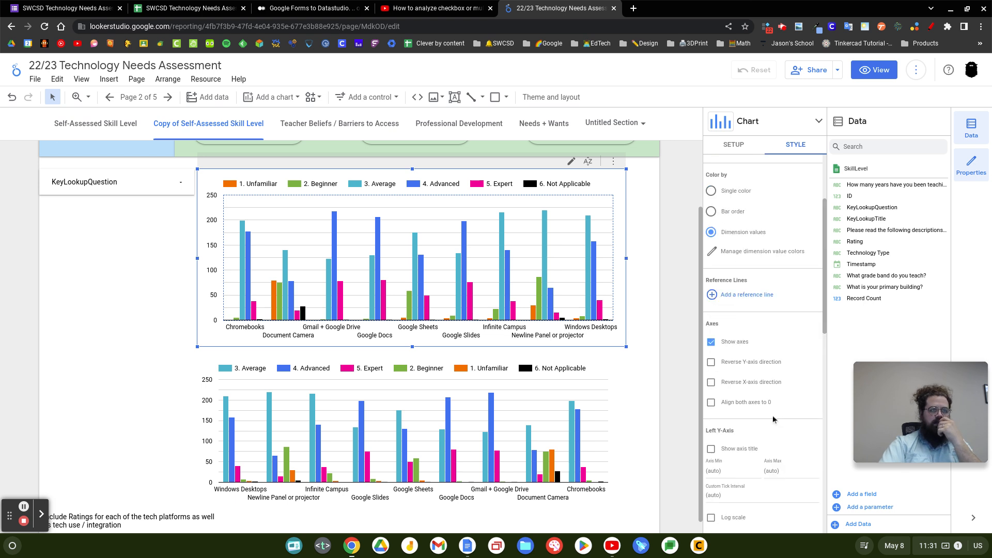
pyautogui.click(746, 374)
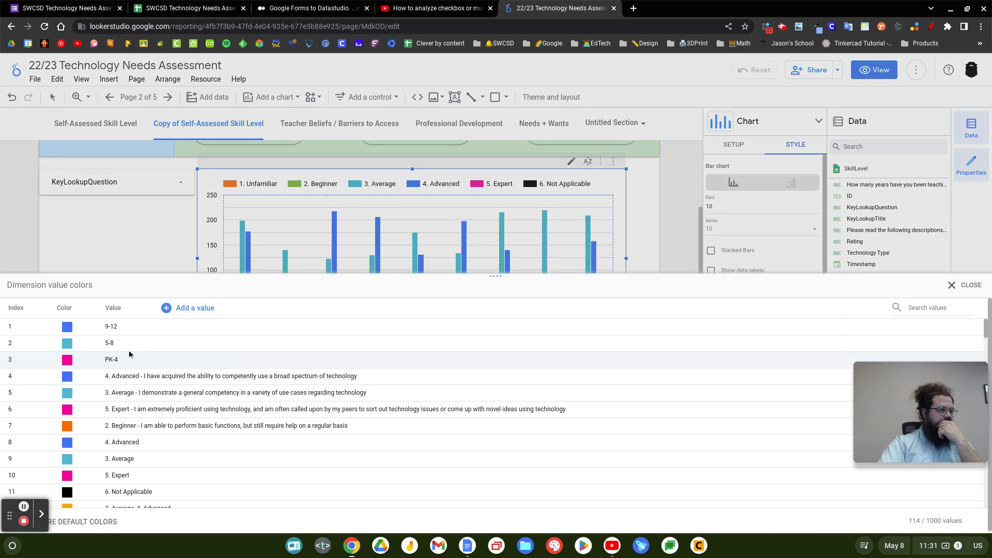
pyautogui.scroll(-1, 169, 381)
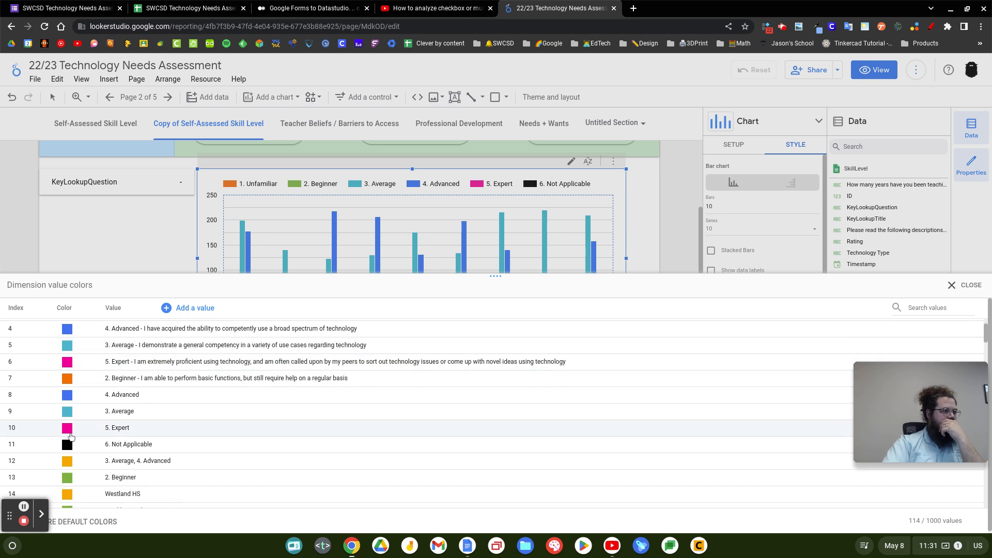
pyautogui.click(66, 428)
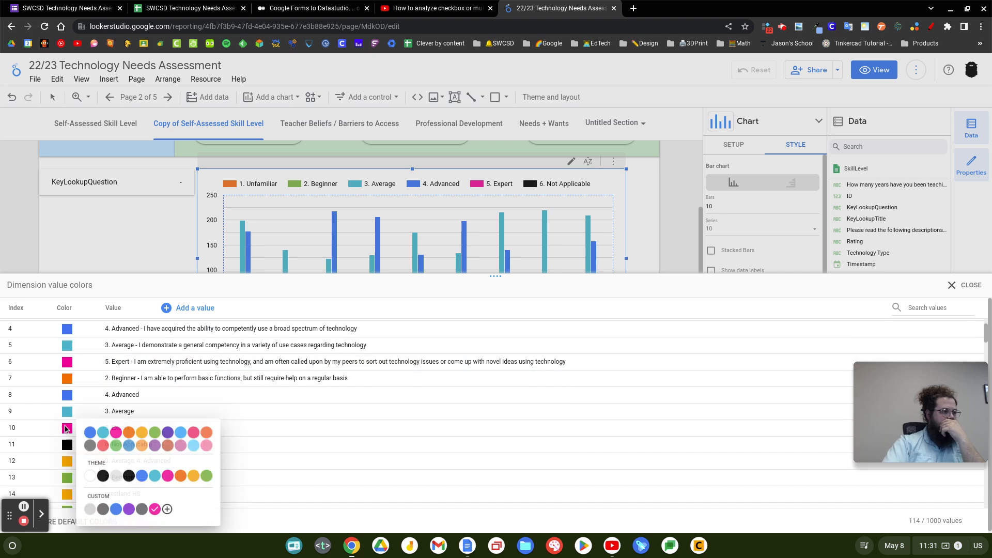
pyautogui.click(169, 511)
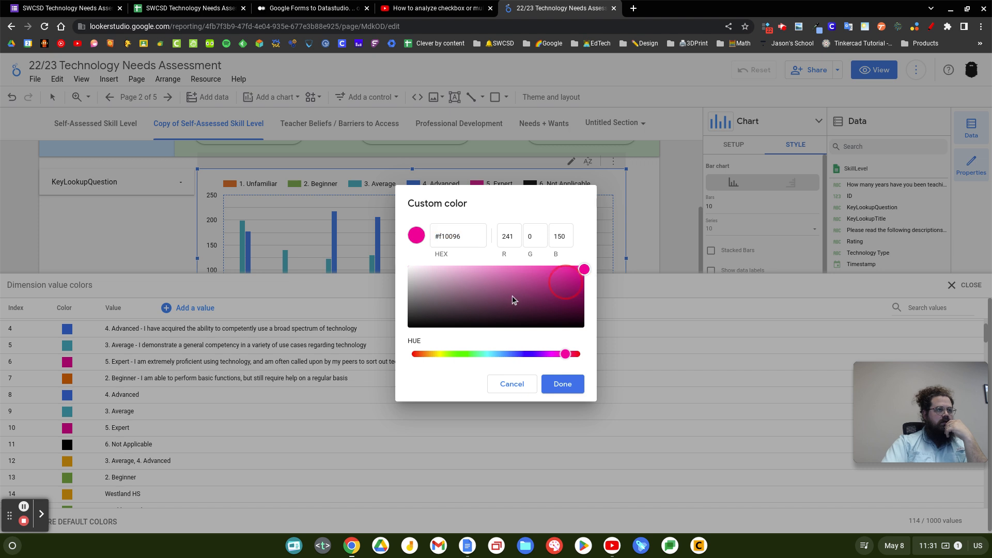
pyautogui.moveTo(584, 272); pyautogui.dragTo(373, 358)
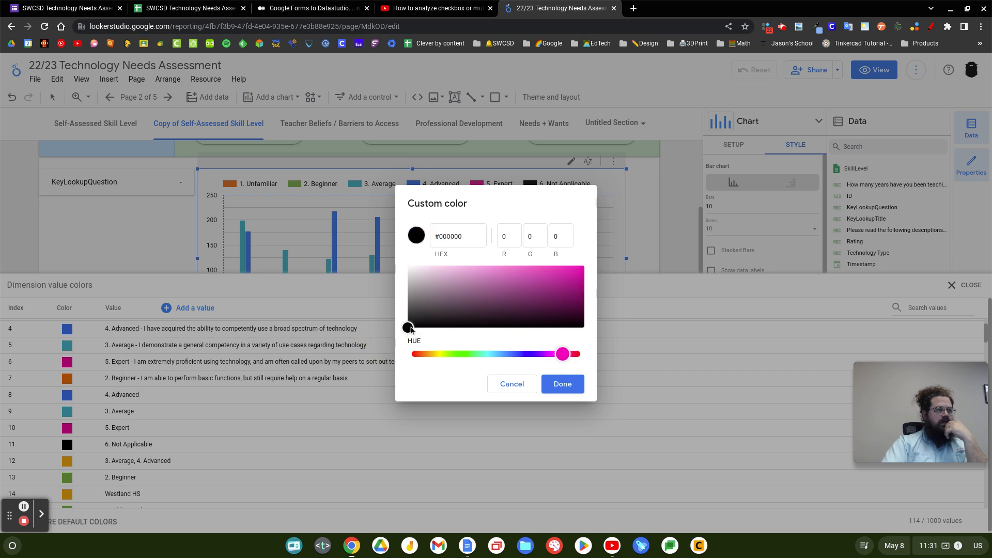
pyautogui.moveTo(397, 329); pyautogui.dragTo(393, 315)
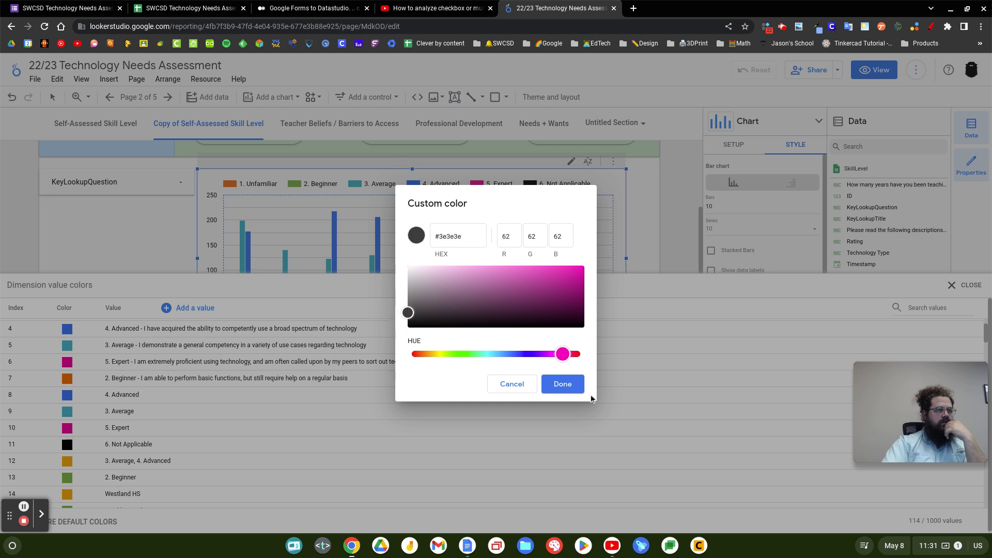
pyautogui.click(562, 384)
# Step: Try grey custom colors for the 3. Average and 4. Advanced values
pyautogui.click(67, 414)
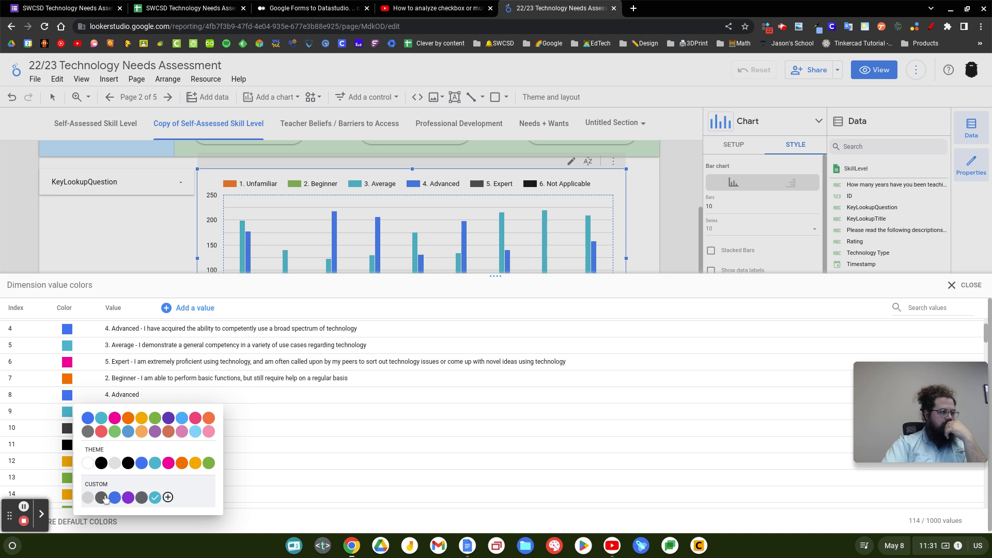
pyautogui.click(101, 499)
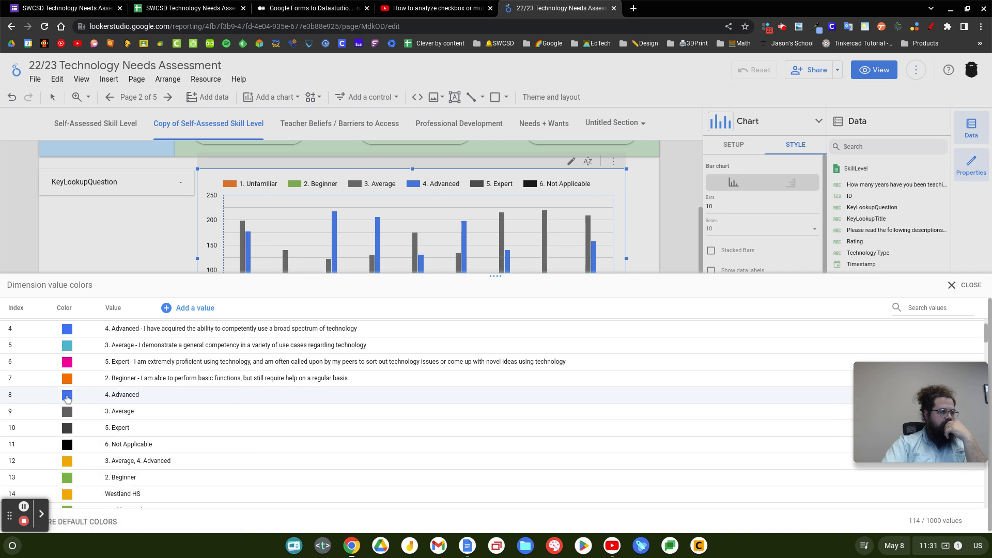
pyautogui.click(67, 396)
pyautogui.click(142, 481)
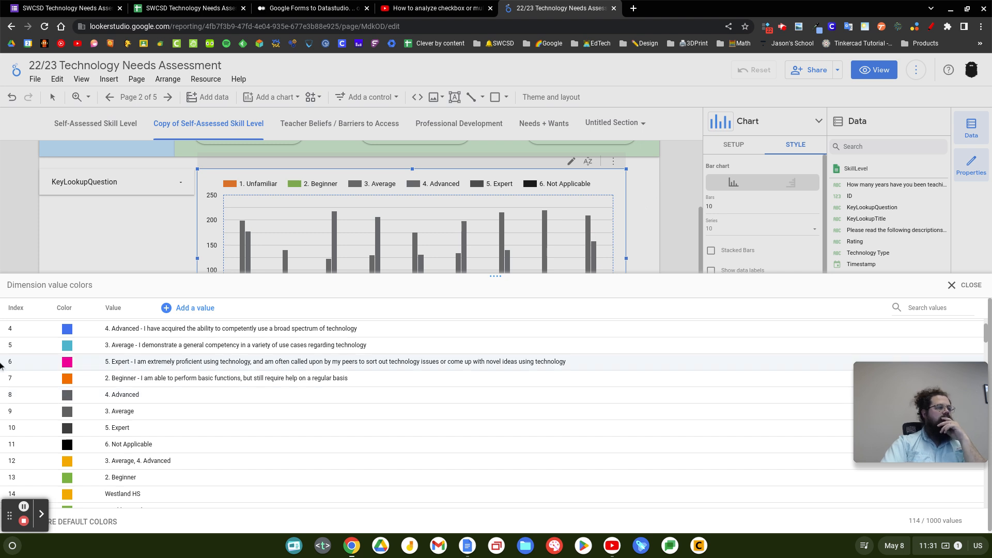
# Step: Recolor the 4. Advanced value terracotta and the 3. Average value light blue
pyautogui.click(67, 395)
pyautogui.click(175, 417)
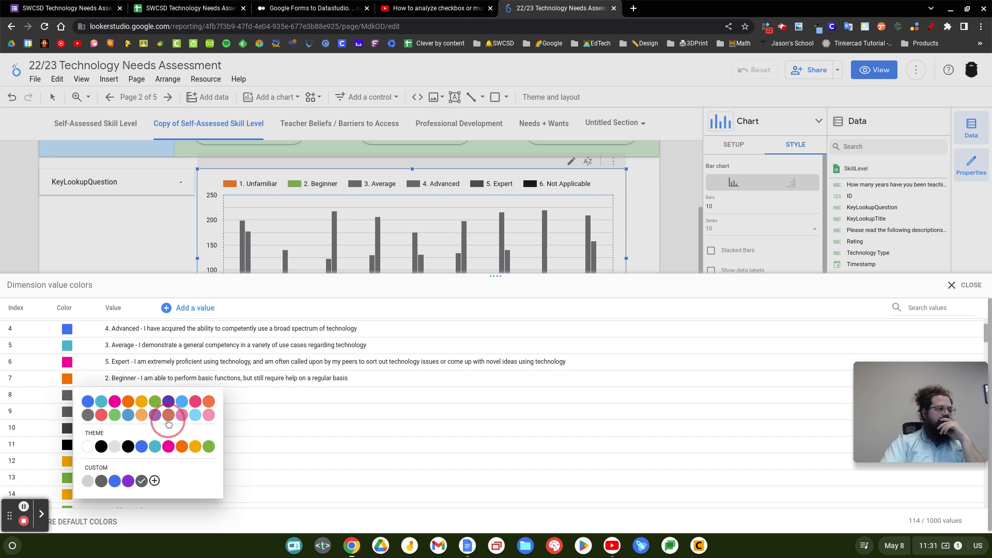
pyautogui.click(66, 411)
pyautogui.click(197, 428)
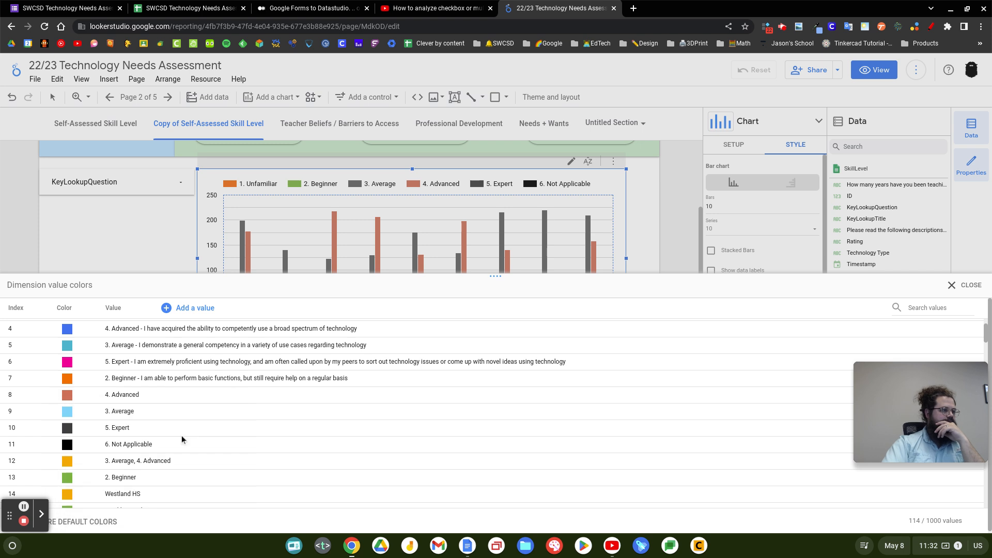
# Step: Recolor the 5. Expert value purple and close the dimension value colors
pyautogui.click(67, 428)
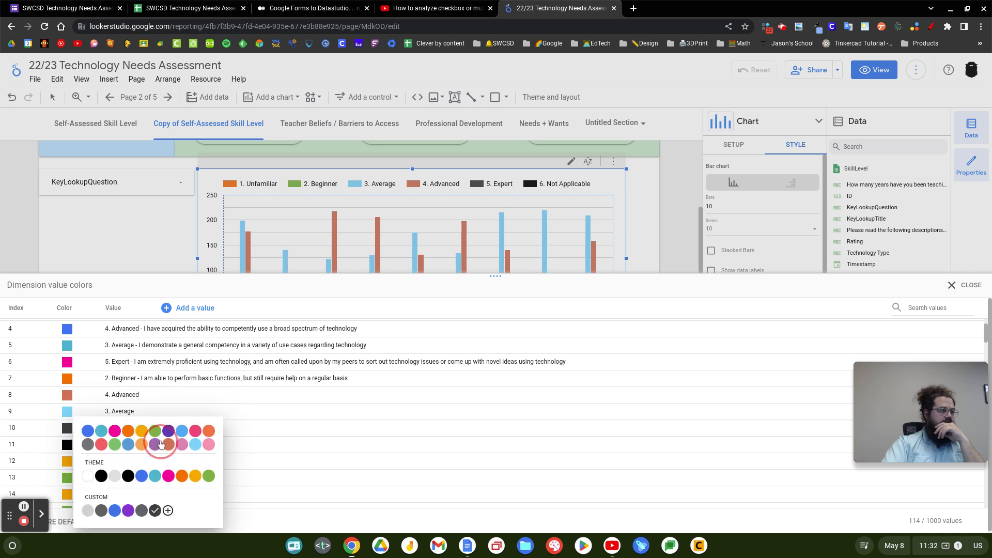
pyautogui.click(161, 445)
pyautogui.click(67, 444)
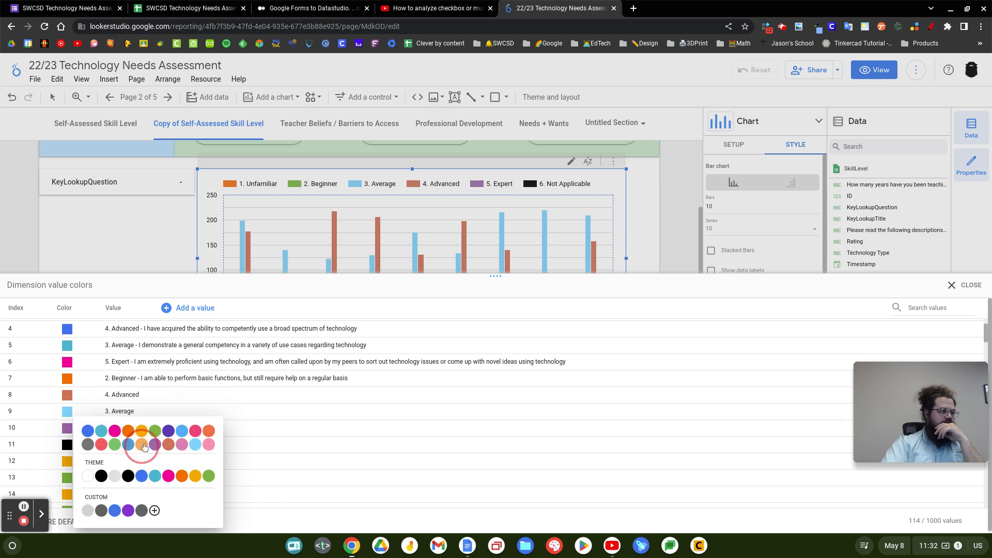
pyautogui.click(144, 446)
pyautogui.click(674, 220)
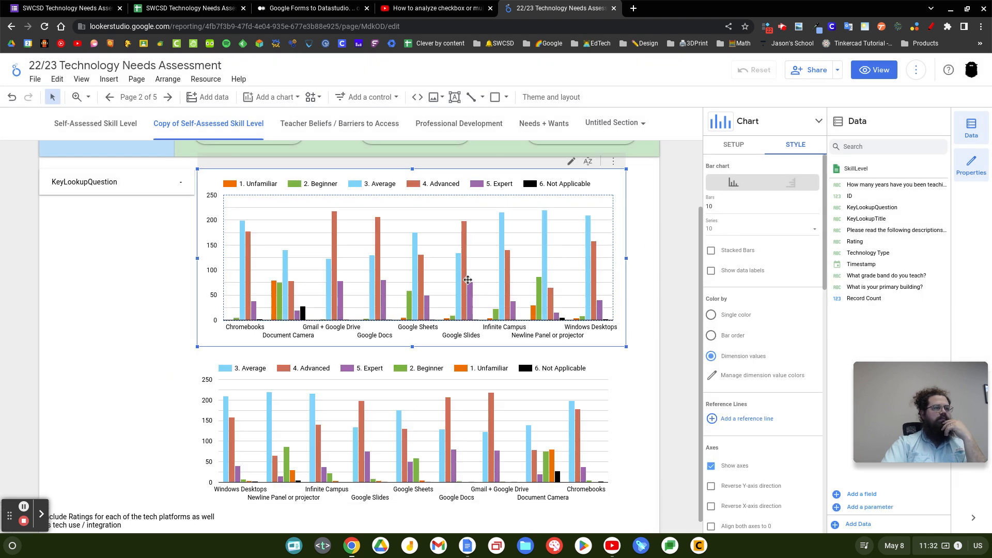
pyautogui.click(668, 225)
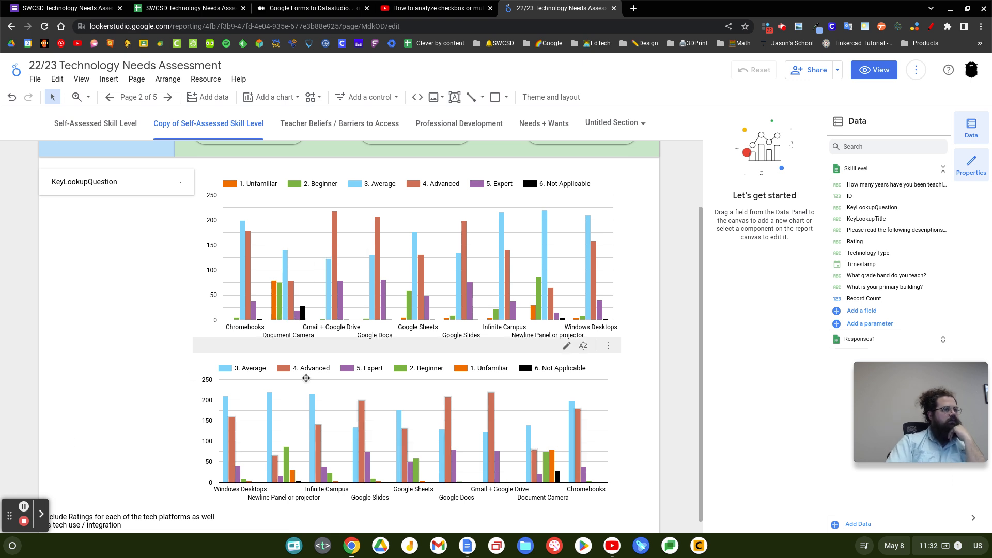
# Step: Shift the upper bar chart toward the page's right edge, narrow it from its left side, and clear its cross-filter selection
pyautogui.click(488, 240)
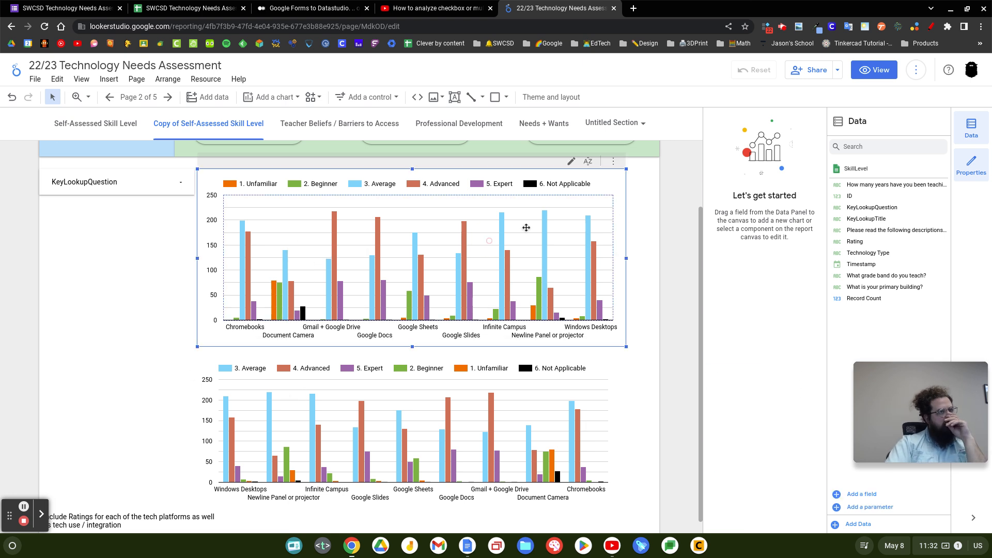
pyautogui.moveTo(560, 299); pyautogui.dragTo(561, 296)
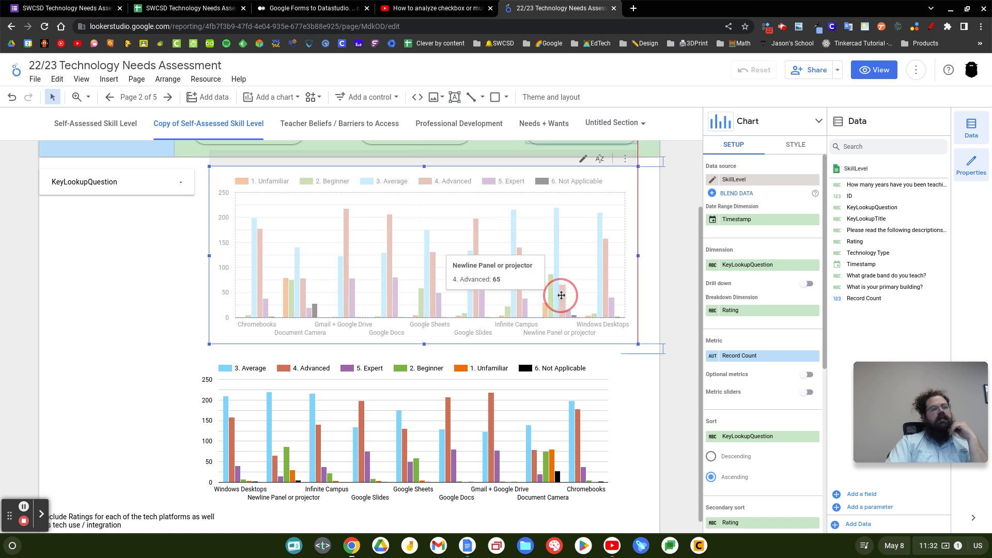
pyautogui.click(61, 130)
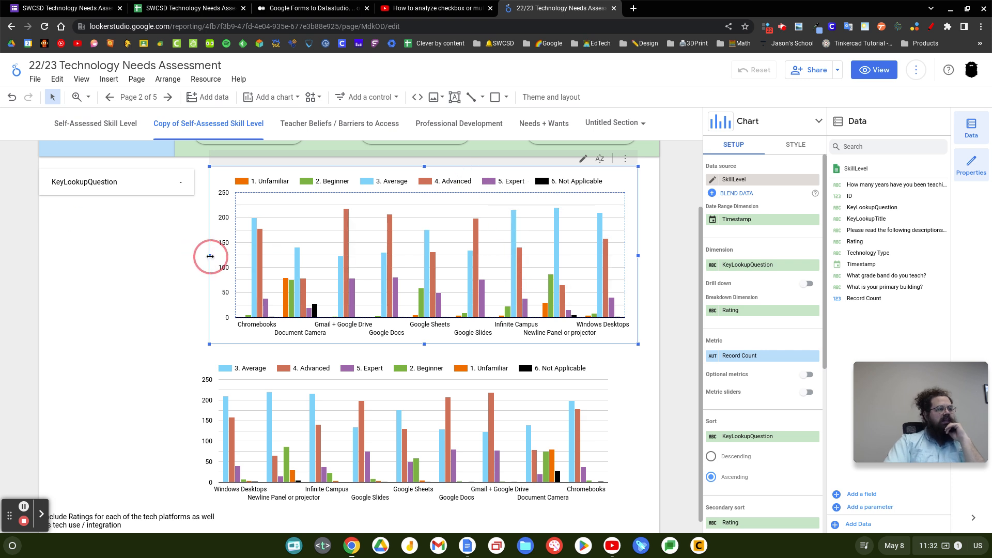
pyautogui.moveTo(211, 256); pyautogui.dragTo(236, 256)
pyautogui.moveTo(367, 242); pyautogui.dragTo(366, 242)
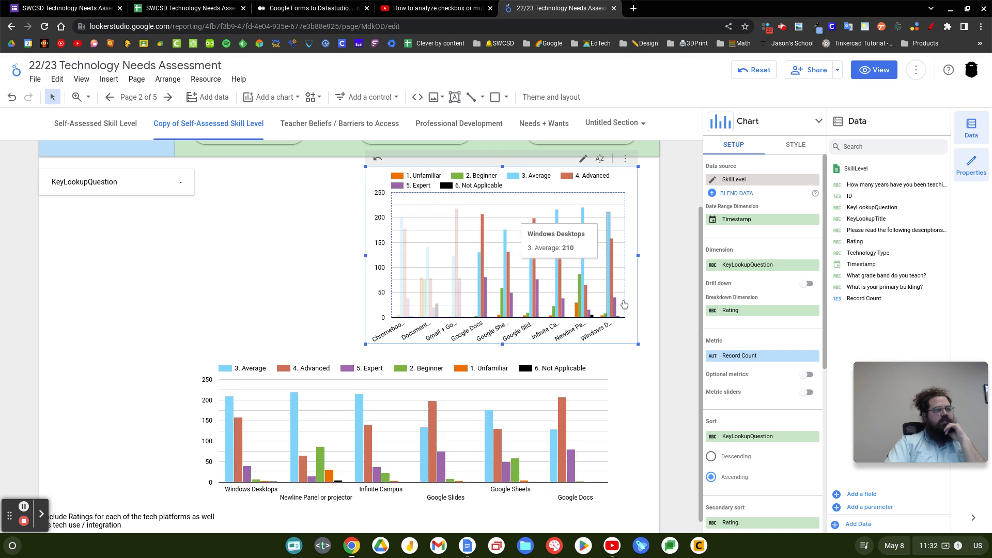
pyautogui.click(311, 272)
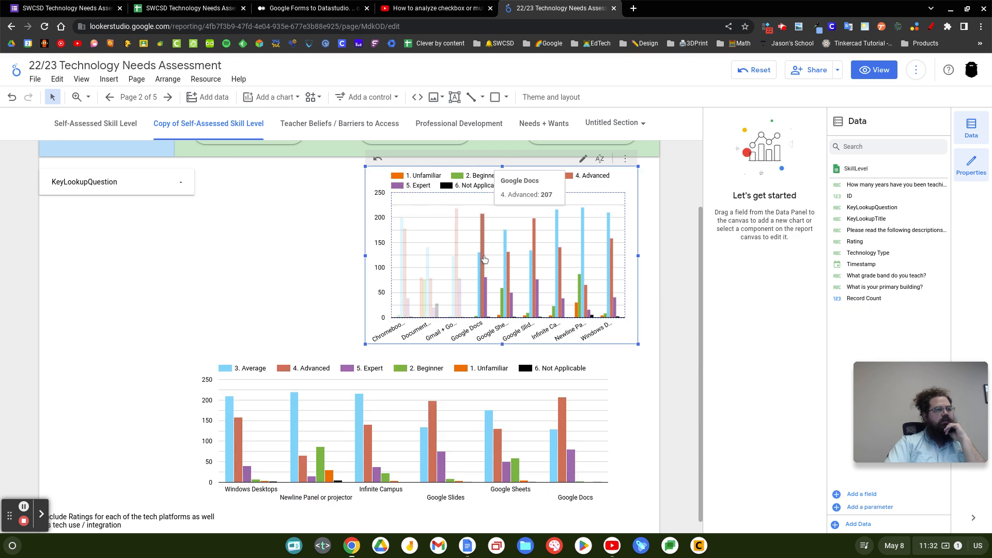
pyautogui.click(485, 260)
# Step: Limit the KeyLookupQuestion filter to Document Camera only
pyautogui.click(170, 183)
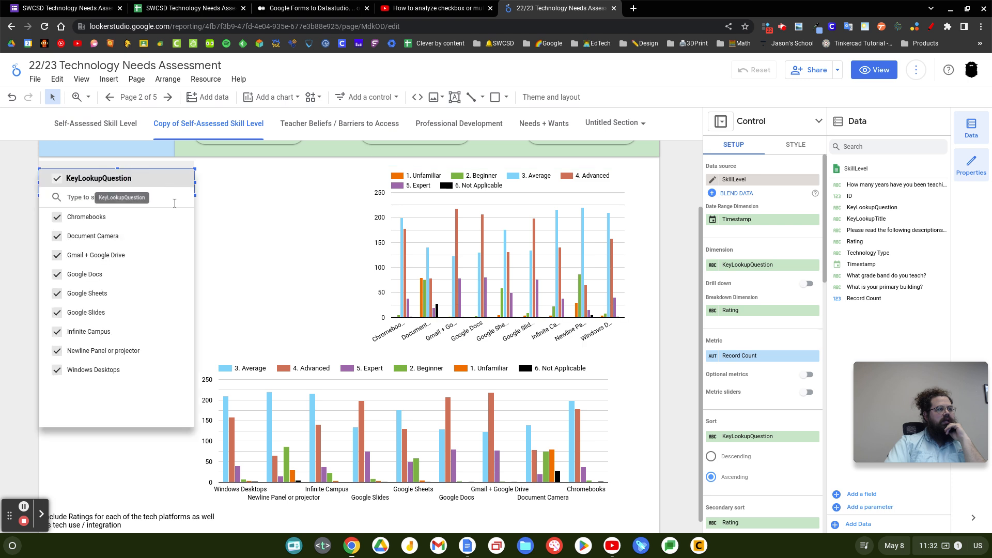
pyautogui.click(166, 237)
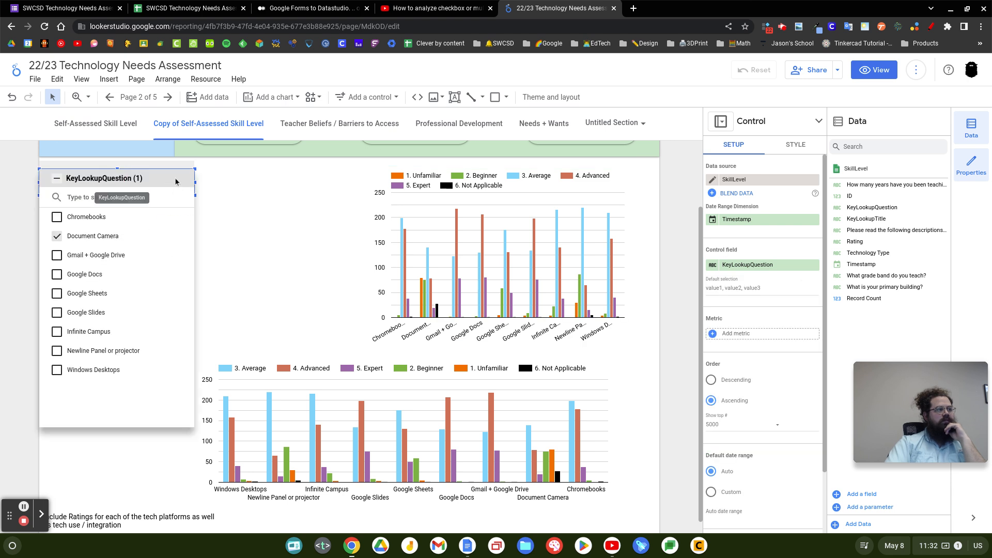
pyautogui.click(290, 193)
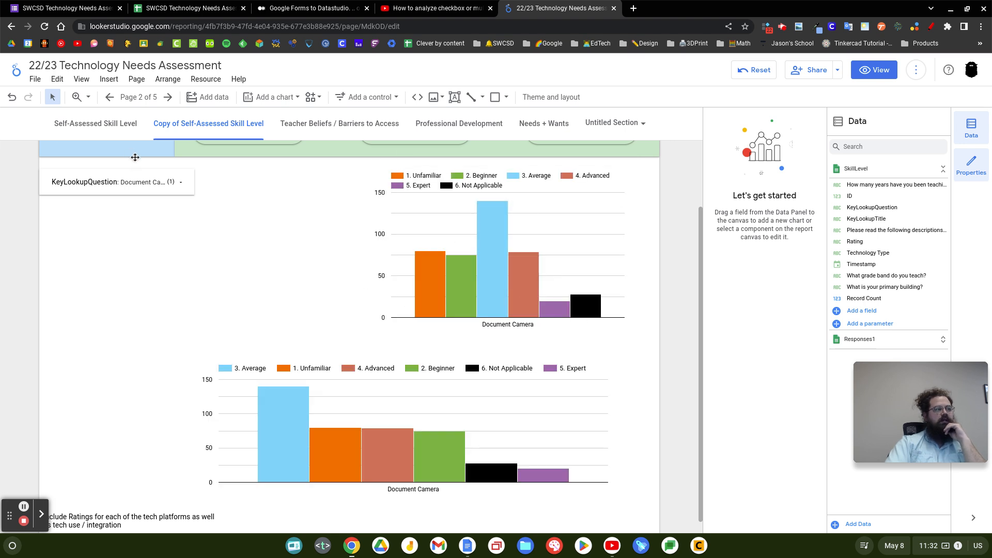
# Step: Delete the lower bar chart and arrange the remaining chart at the page's left edge beneath the KeyLookupQuestion filter
pyautogui.moveTo(136, 168)
pyautogui.mouseDown()
pyautogui.moveTo(385, 173)
pyautogui.moveTo(512, 153)
pyautogui.moveTo(463, 180)
pyautogui.moveTo(184, 161)
pyautogui.mouseUp()
pyautogui.click(321, 391)
pyautogui.press('Delete')
pyautogui.moveTo(504, 275); pyautogui.dragTo(210, 294)
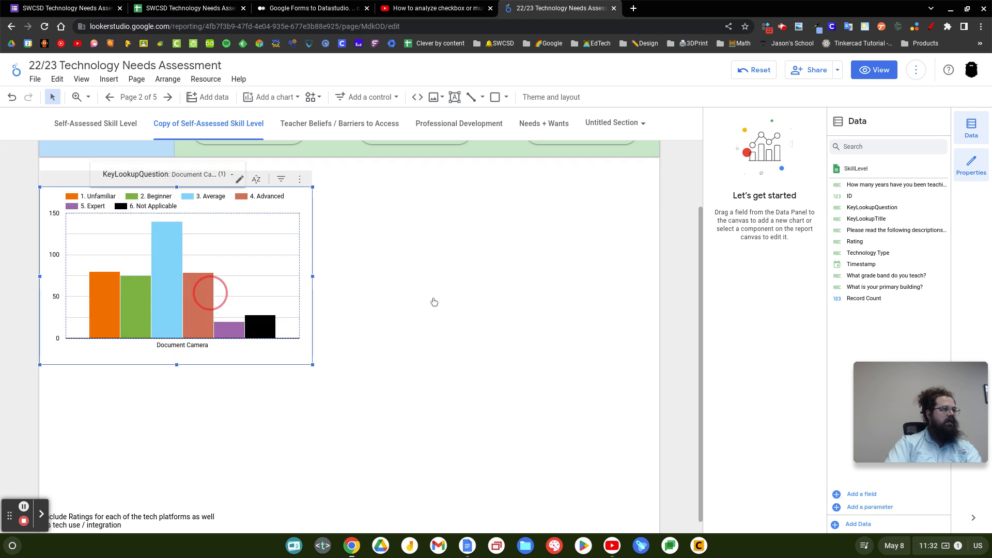
# Step: Add Google Docs to the KeyLookupQuestion filter selection and limit the Grade Band filter to PK-4 only
pyautogui.click(228, 172)
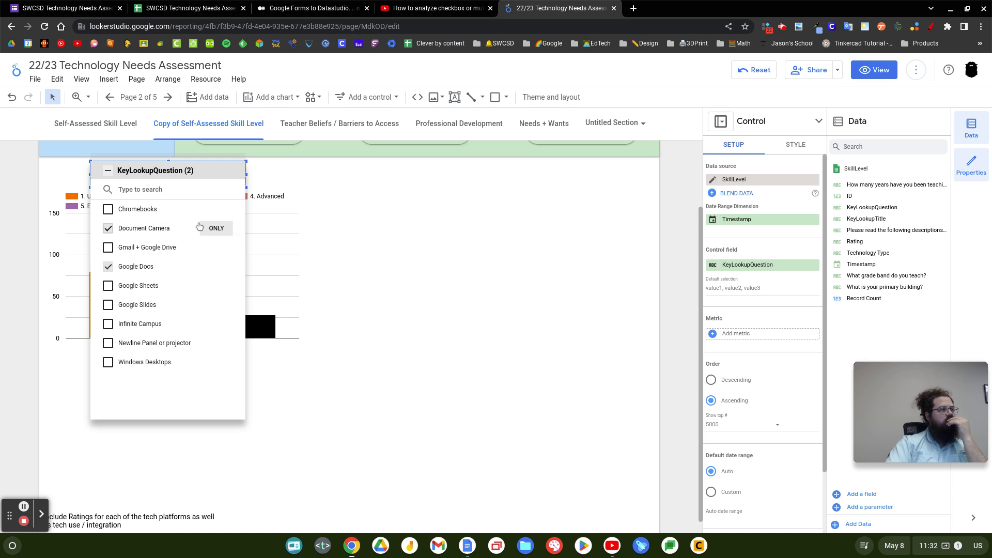
pyautogui.click(350, 237)
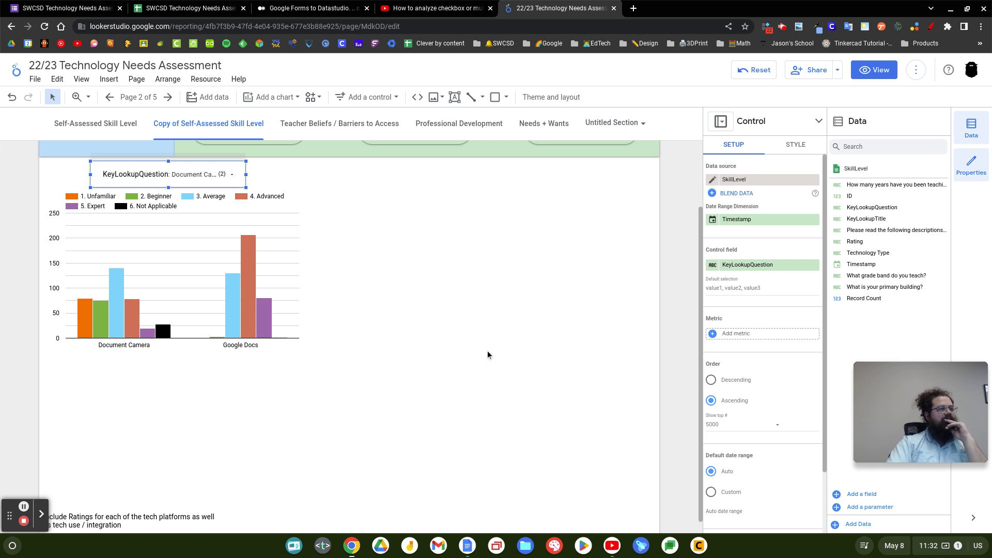
pyautogui.scroll(3, 488, 356)
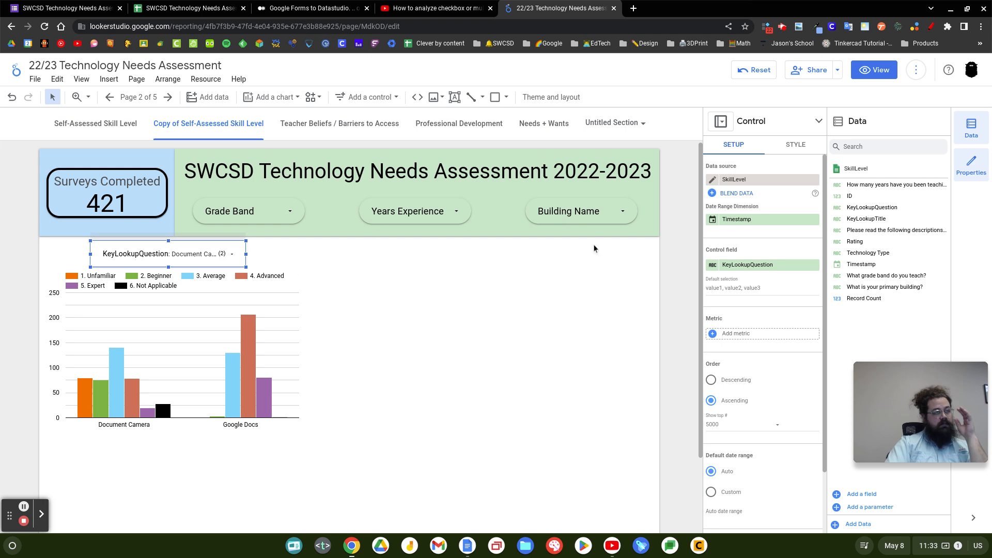
pyautogui.click(256, 214)
pyautogui.click(316, 246)
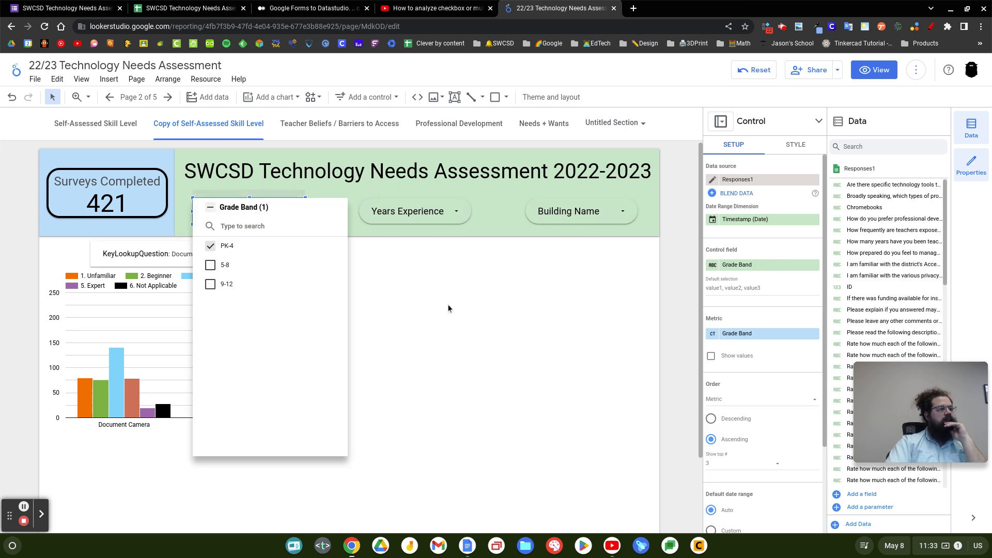
pyautogui.click(453, 312)
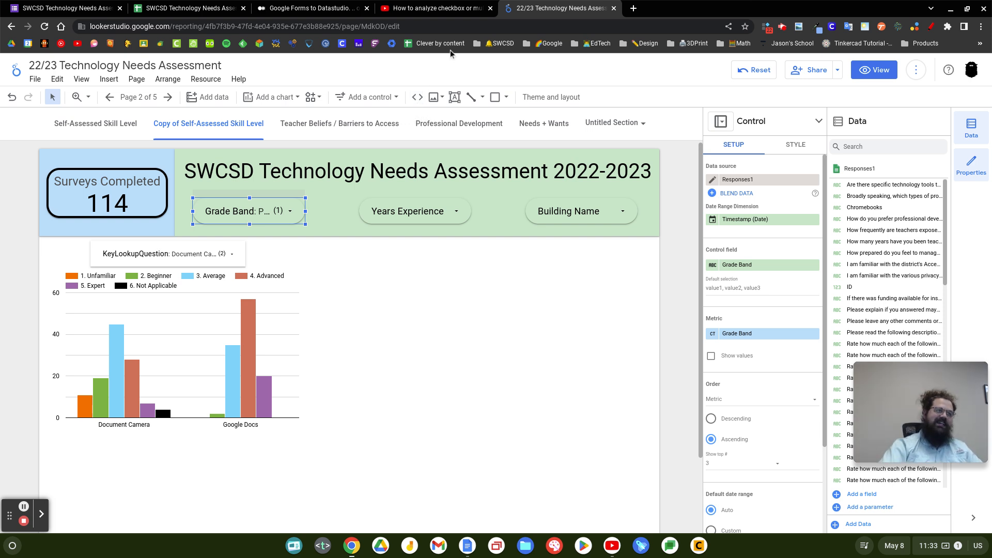
# Step: Switch to the YouTube video on analyzing checkbox questions and examine its formula for splitting multiple-choice answers
pyautogui.click(410, 10)
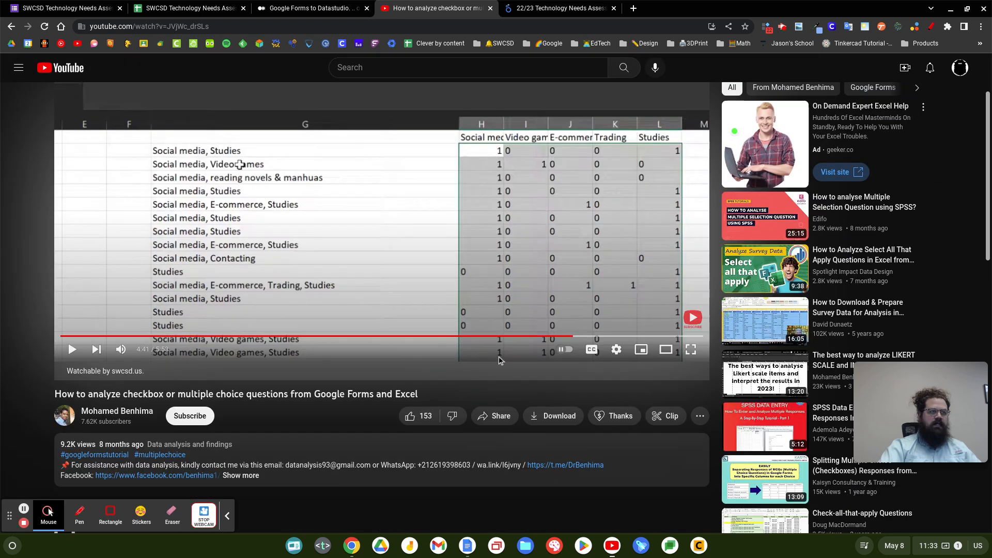
pyautogui.scroll(1, 551, 348)
pyautogui.scroll(1, 551, 349)
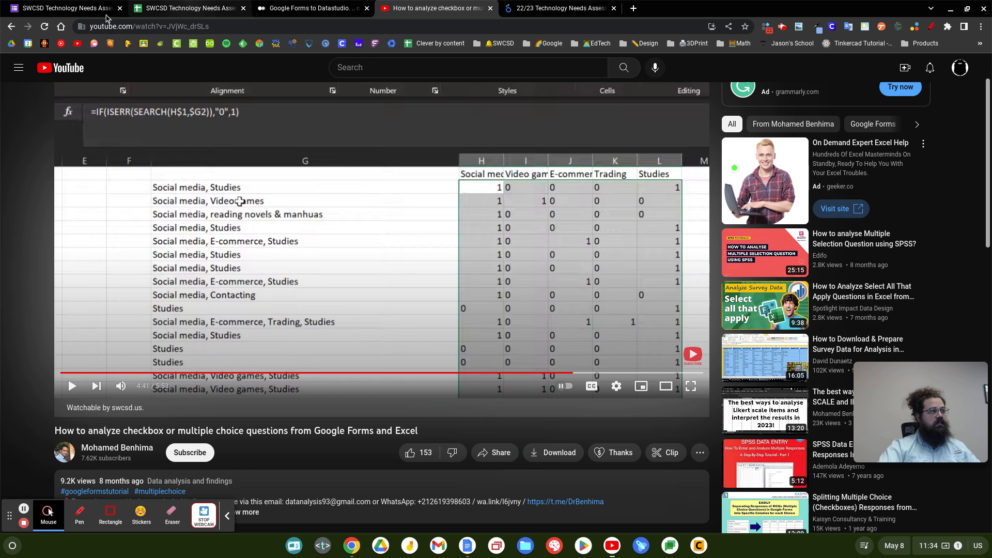
# Step: Switch to the Google Forms responses and review the free-text answers about premium tools in use and tools the district should adopt
pyautogui.click(77, 8)
pyautogui.scroll(-15, 532, 229)
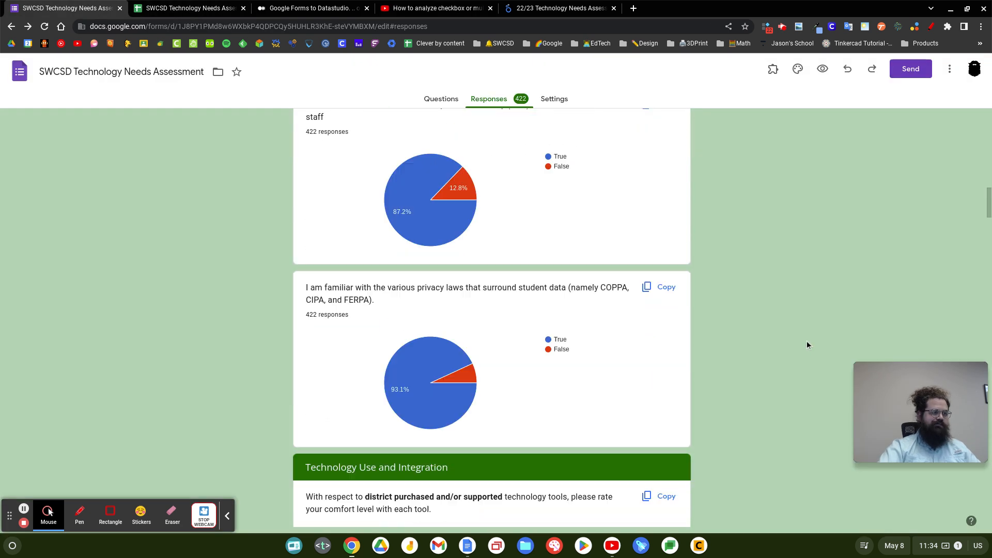
pyautogui.scroll(-4, 745, 310)
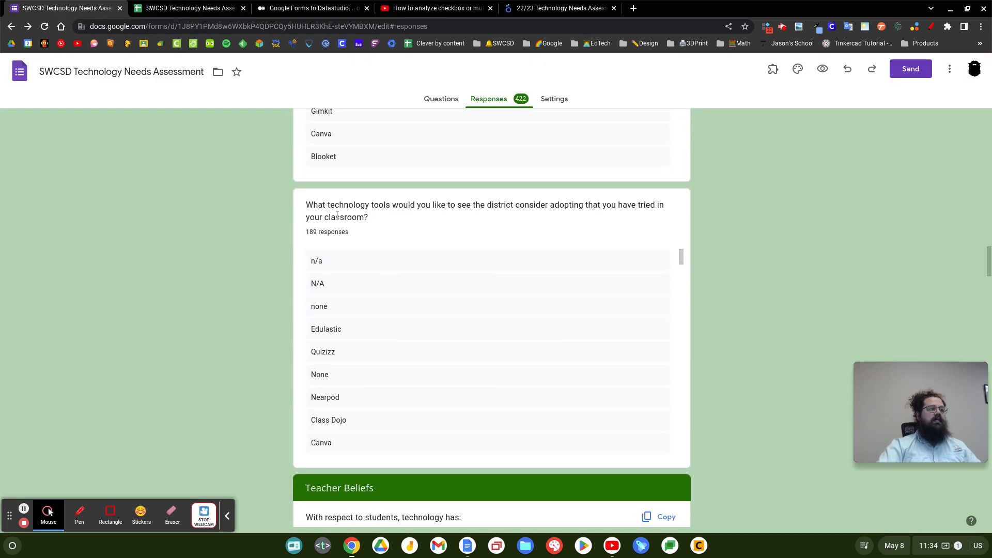
pyautogui.scroll(-1, 538, 207)
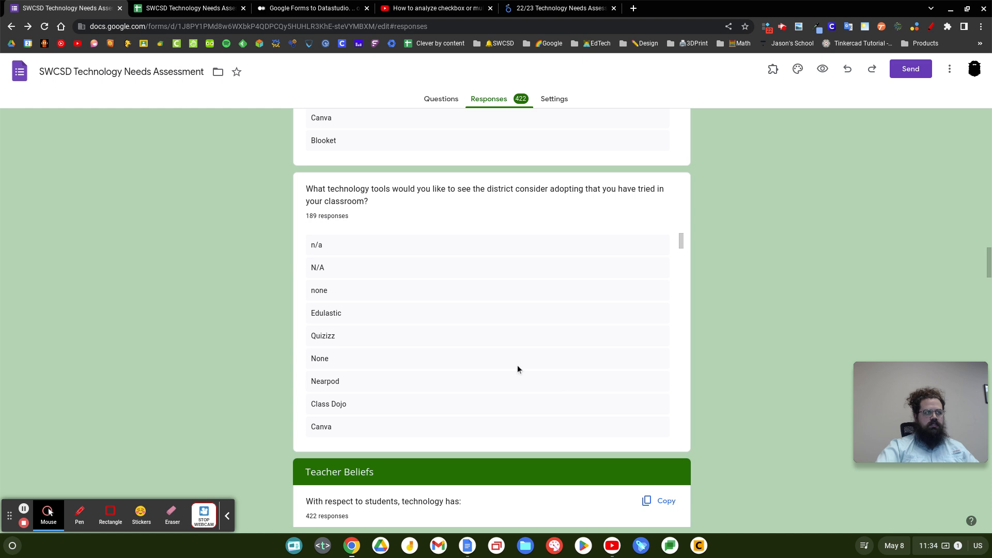
pyautogui.scroll(1, 389, 315)
pyautogui.moveTo(350, 239); pyautogui.dragTo(280, 234)
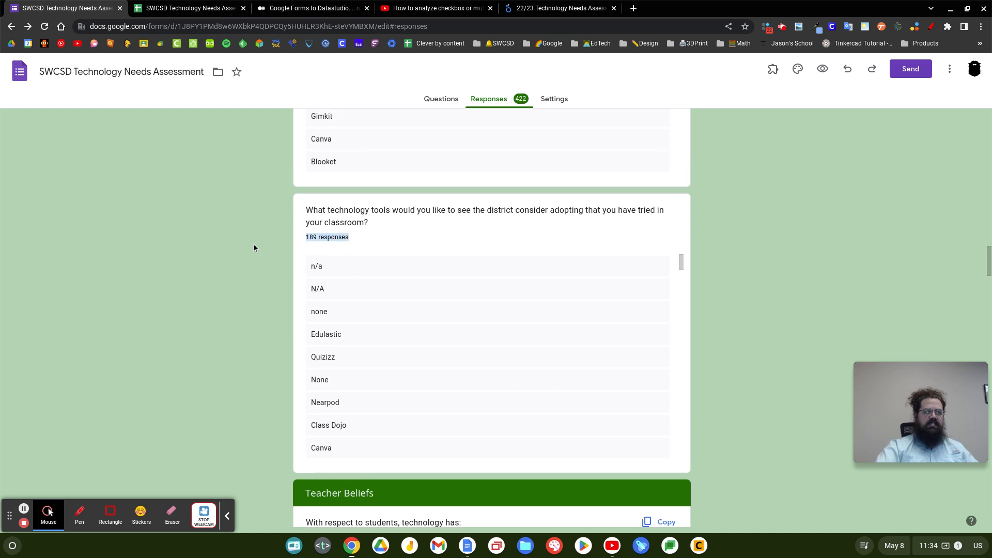
pyautogui.click(254, 243)
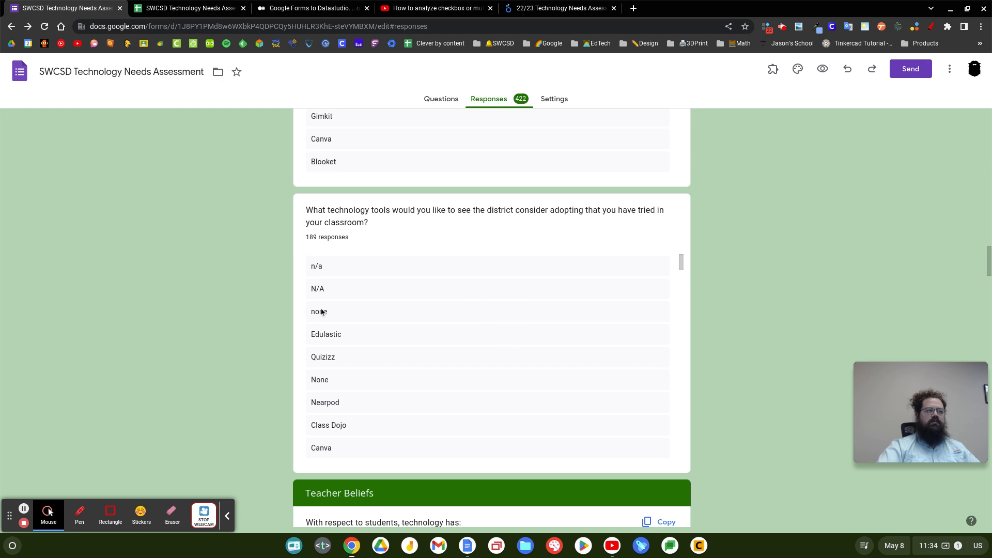
pyautogui.scroll(-10, 346, 359)
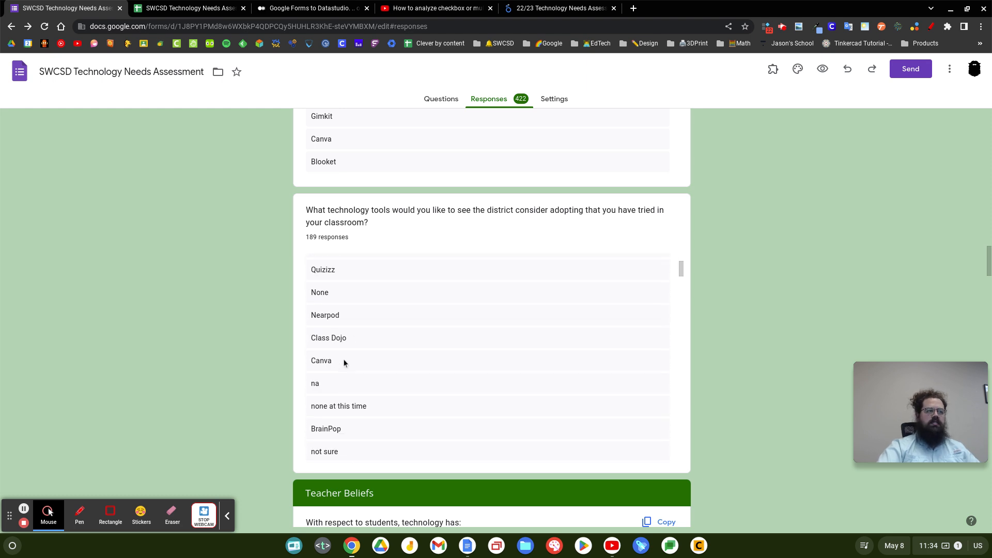
pyautogui.scroll(4, 355, 344)
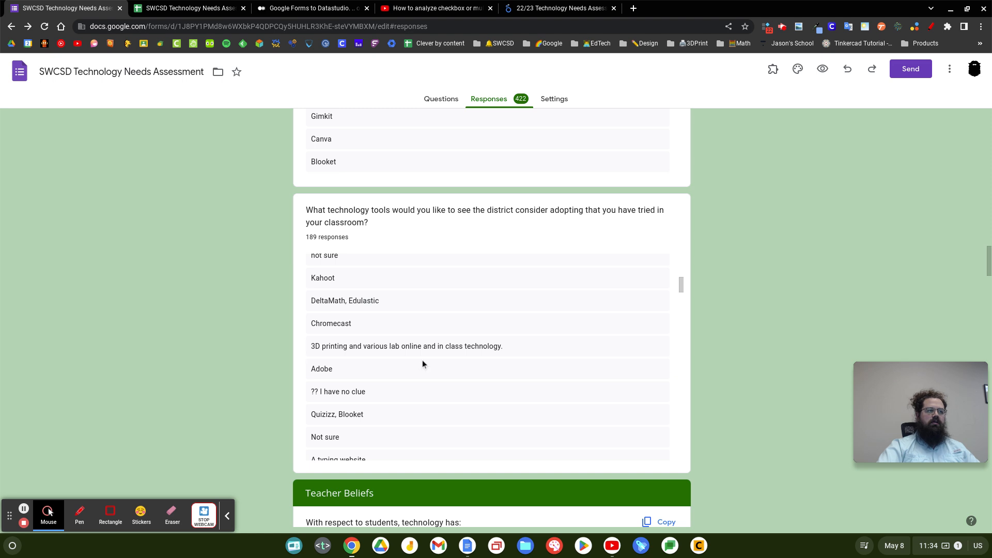
pyautogui.scroll(-5, 422, 362)
pyautogui.scroll(-3, 450, 367)
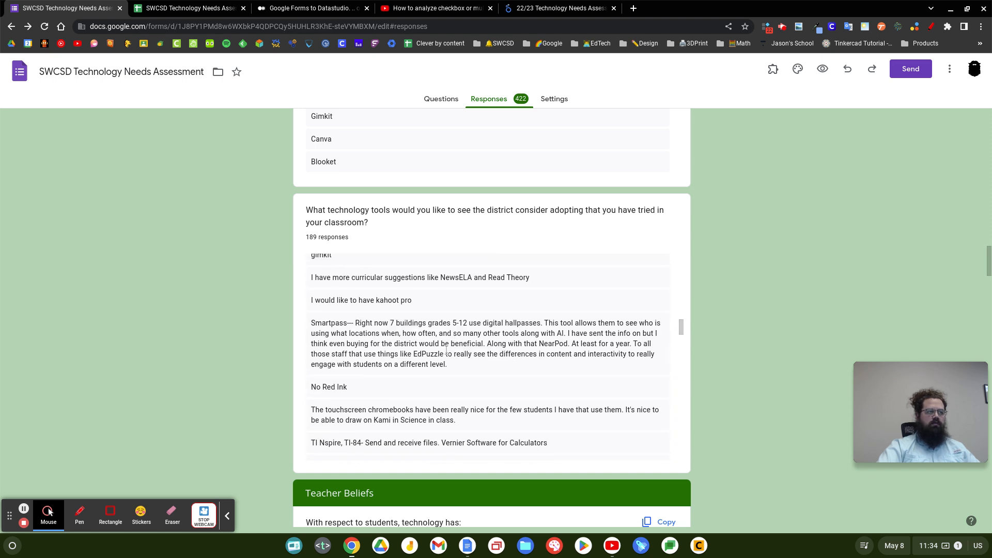
pyautogui.scroll(15, 429, 364)
pyautogui.scroll(-4, 771, 287)
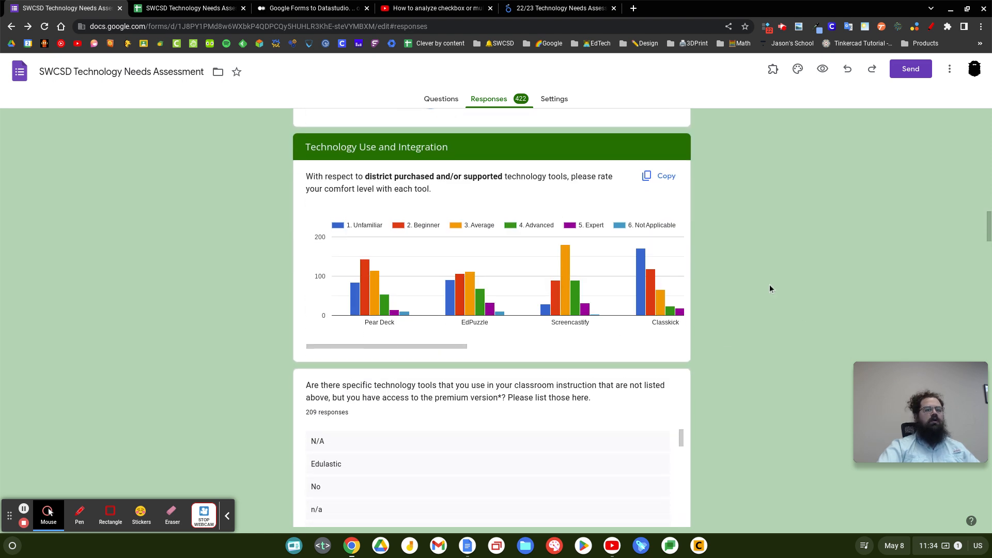
pyautogui.scroll(-2, 765, 377)
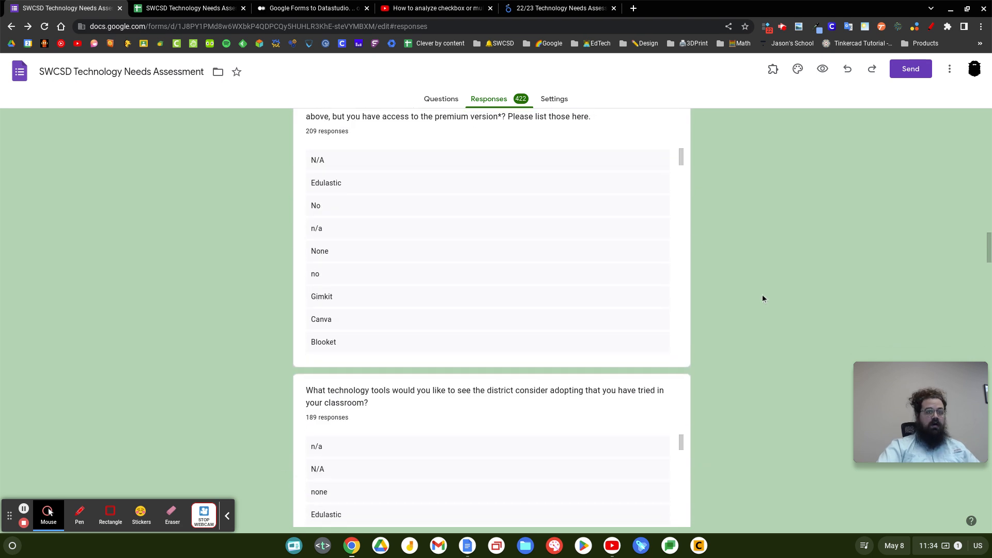
pyautogui.scroll(-2, 792, 352)
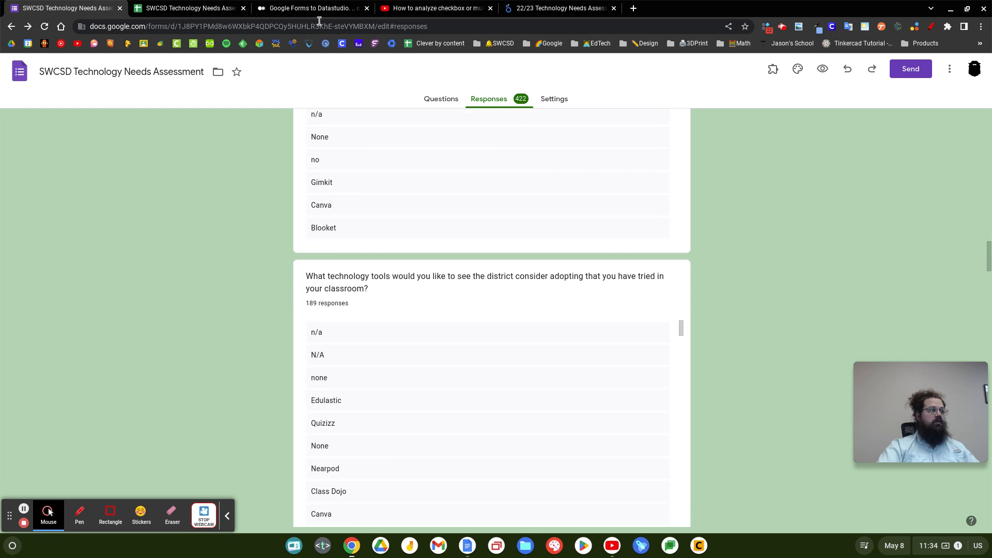
# Step: Switch to the responses spreadsheet and sort the Responses1 sheet A to Z by the question on tools the district should consider adopting
pyautogui.click(173, 8)
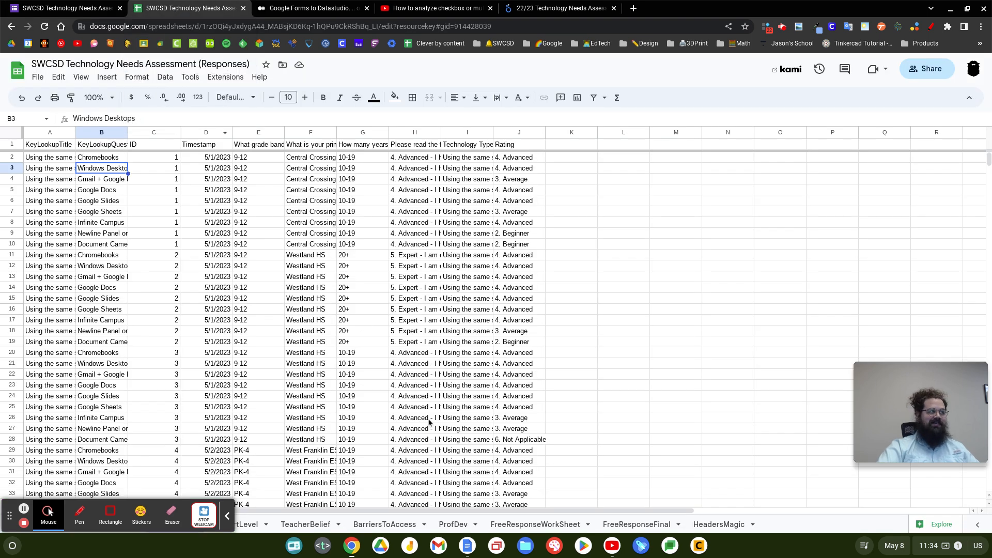
pyautogui.click(227, 516)
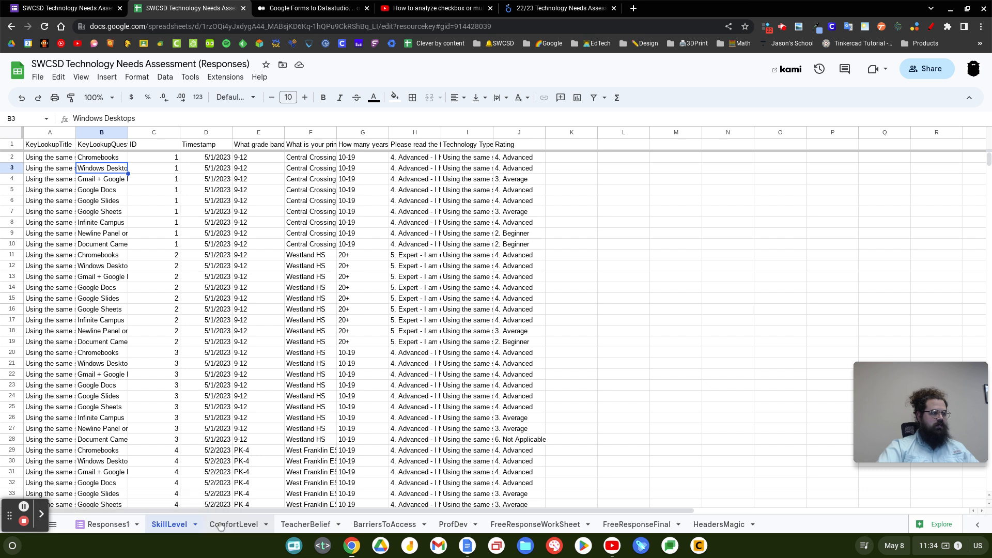
pyautogui.click(106, 525)
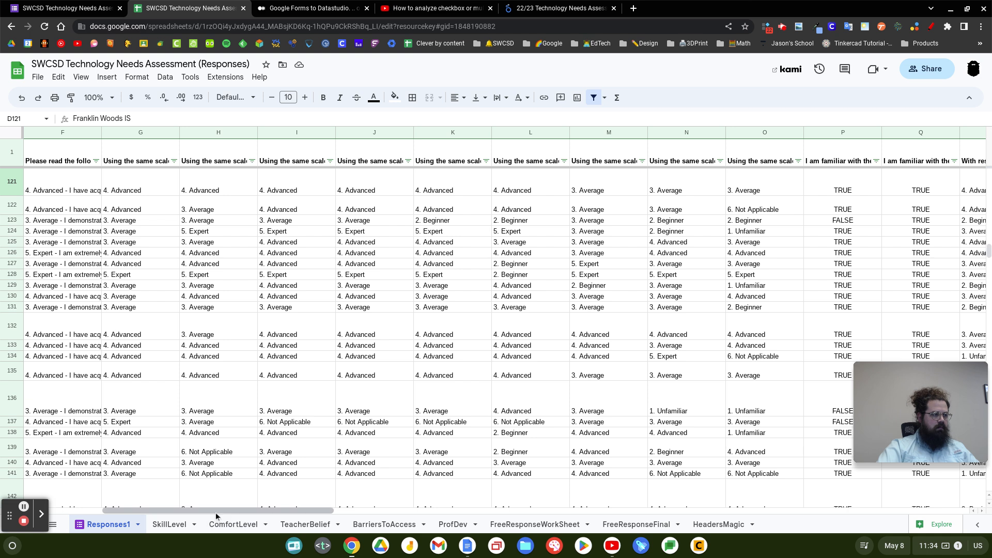
pyautogui.moveTo(216, 513); pyautogui.dragTo(582, 491)
pyautogui.click(659, 162)
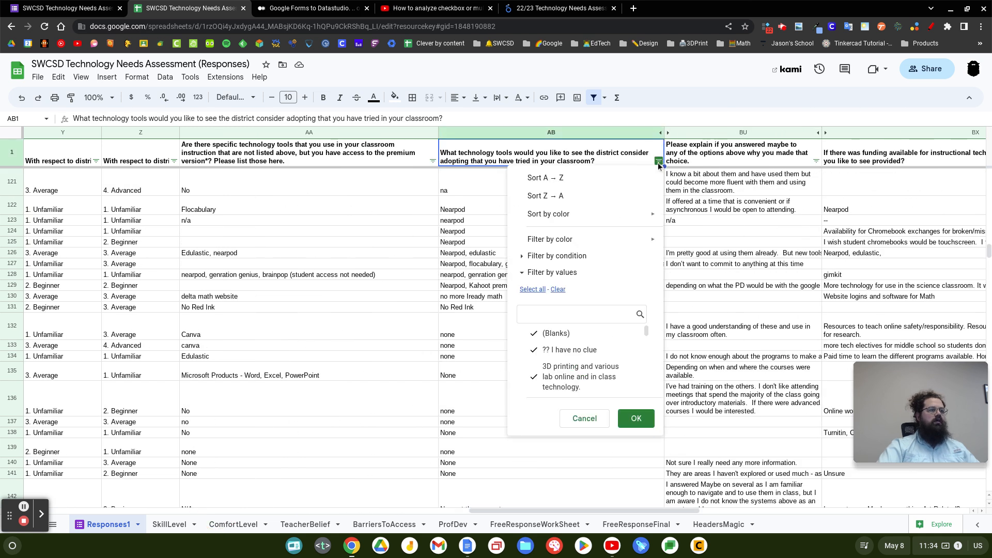
pyautogui.click(564, 178)
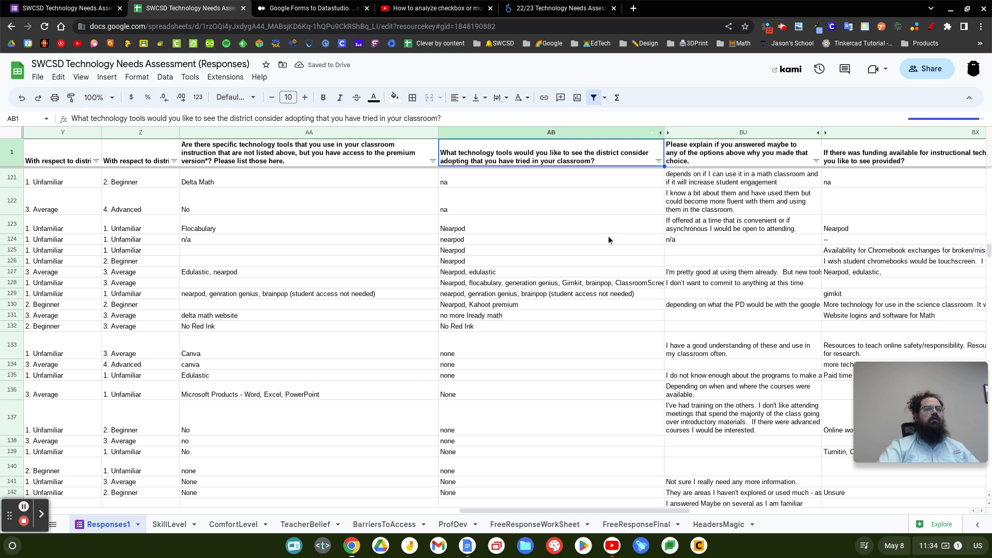
# Step: Read through the sorted free-text answers about tools to adopt, looking for repeated tool names and spelling variations
pyautogui.scroll(20, 612, 248)
pyautogui.scroll(-5, 600, 260)
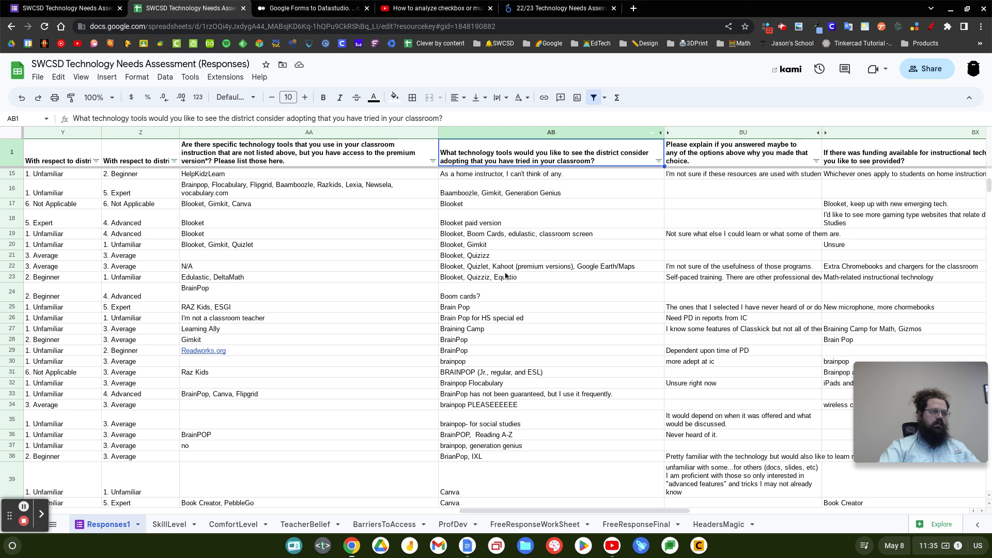
pyautogui.scroll(-2, 523, 413)
pyautogui.scroll(-2, 496, 373)
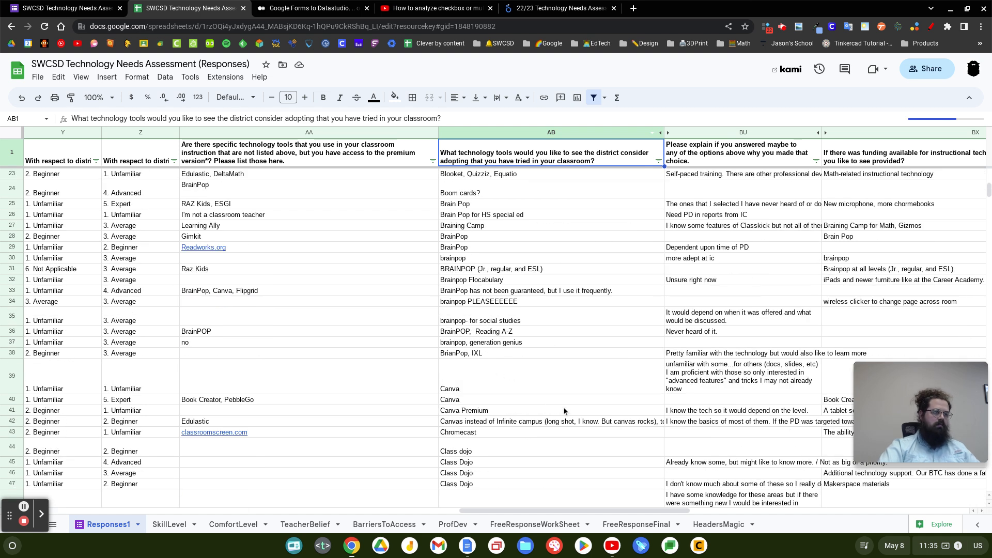
pyautogui.scroll(-6, 491, 383)
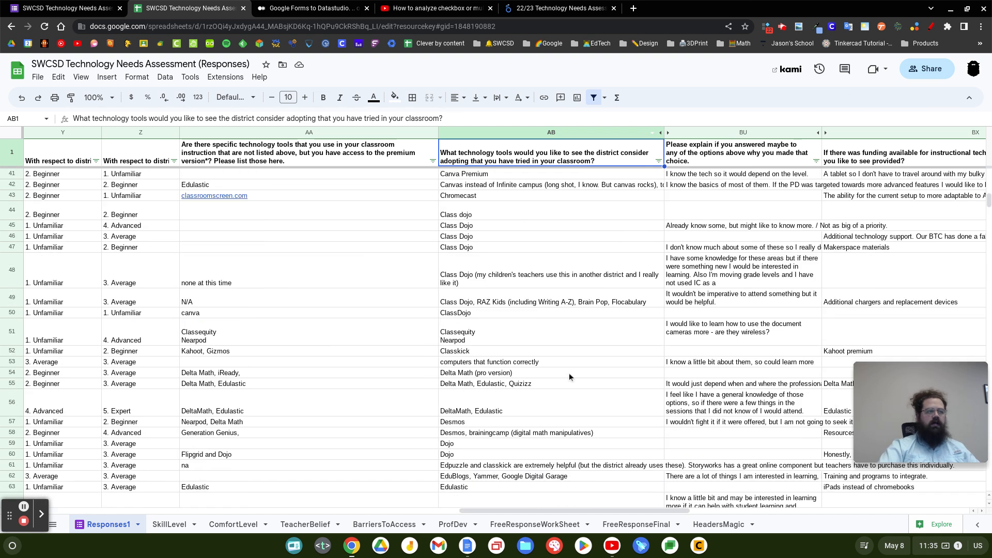
pyautogui.scroll(-6, 570, 376)
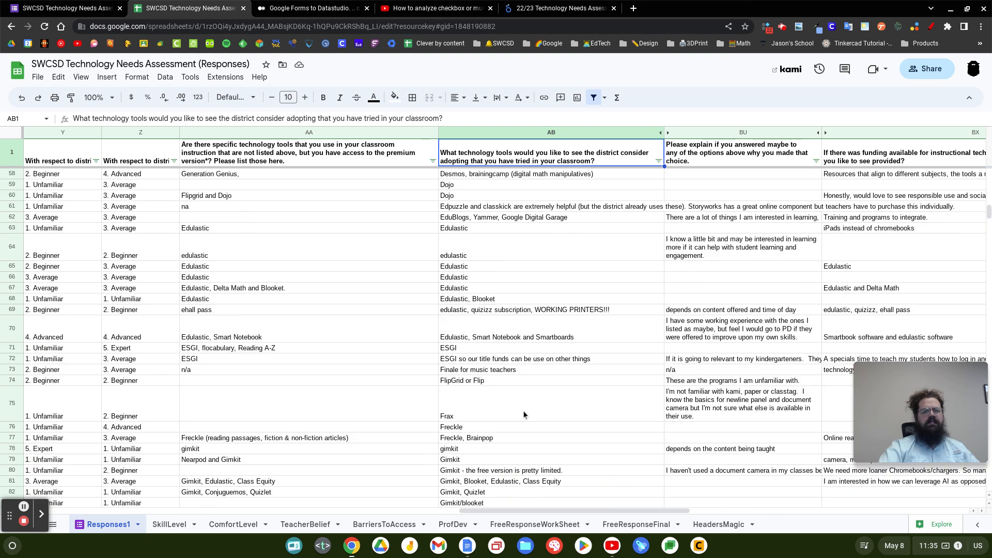
pyautogui.scroll(-6, 476, 442)
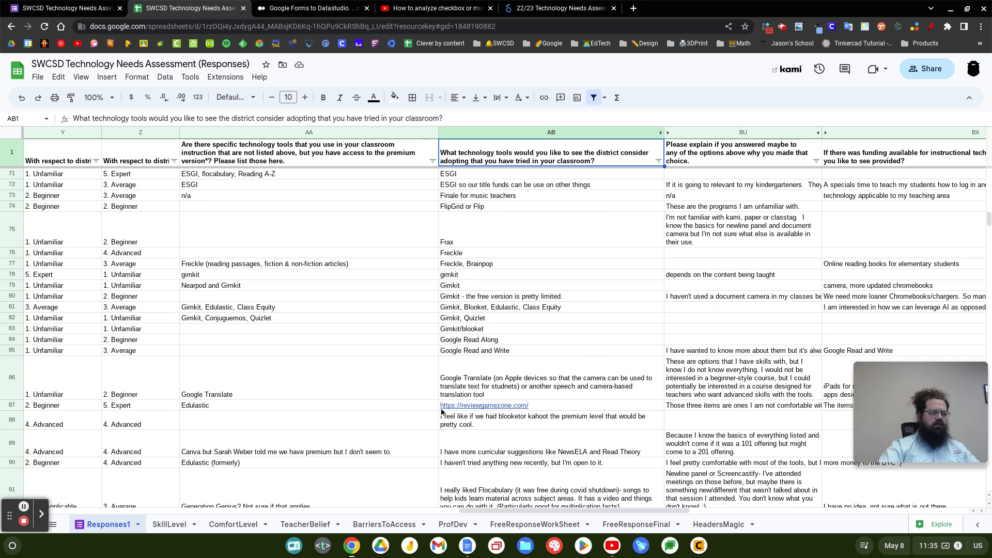
pyautogui.scroll(-3, 457, 389)
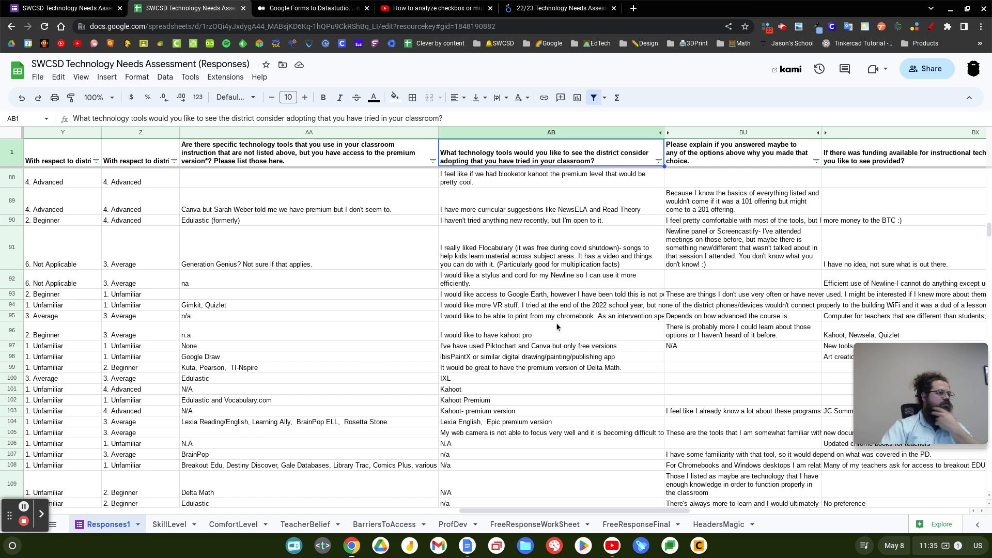
pyautogui.scroll(-7, 585, 252)
pyautogui.scroll(-4, 586, 250)
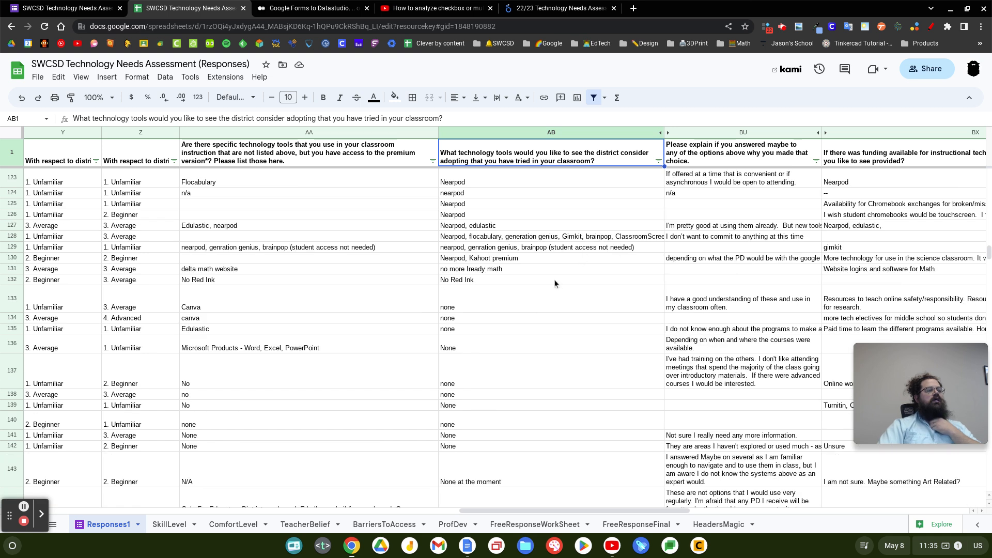
pyautogui.scroll(-3, 494, 446)
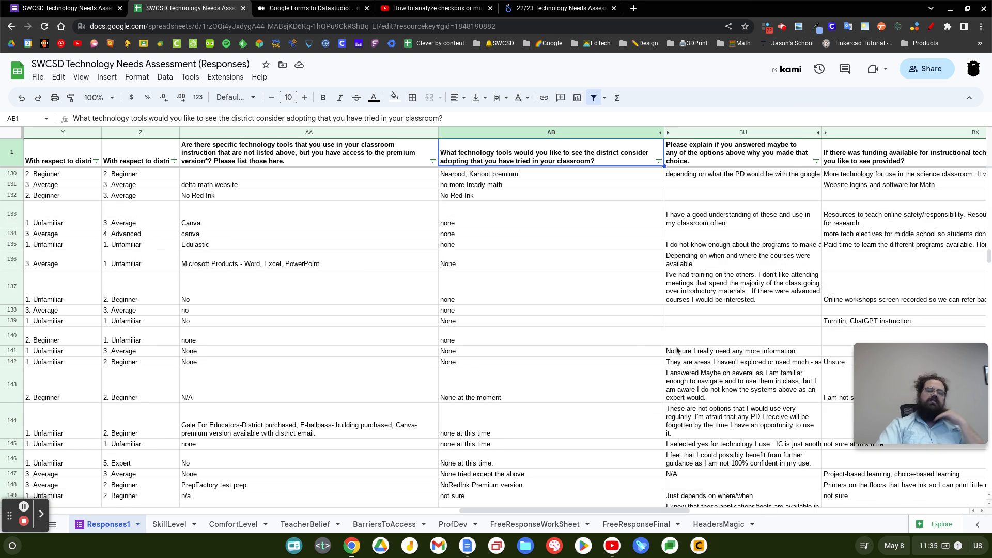
pyautogui.scroll(1, 550, 361)
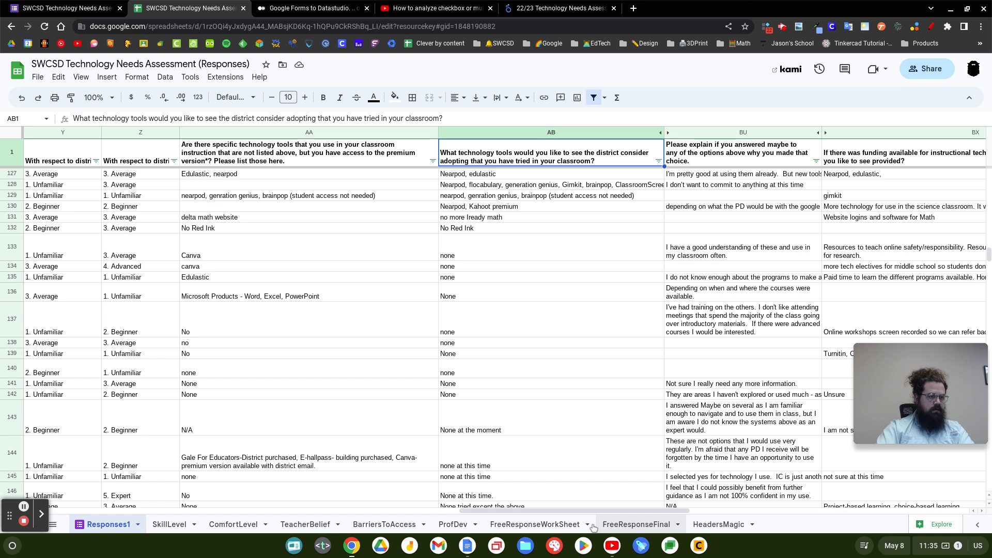
# Step: Open the FreeResponseWorkSheet sheet and examine the tool-name headers and the IF/ISERR/SEARCH formula in A3
pyautogui.click(579, 525)
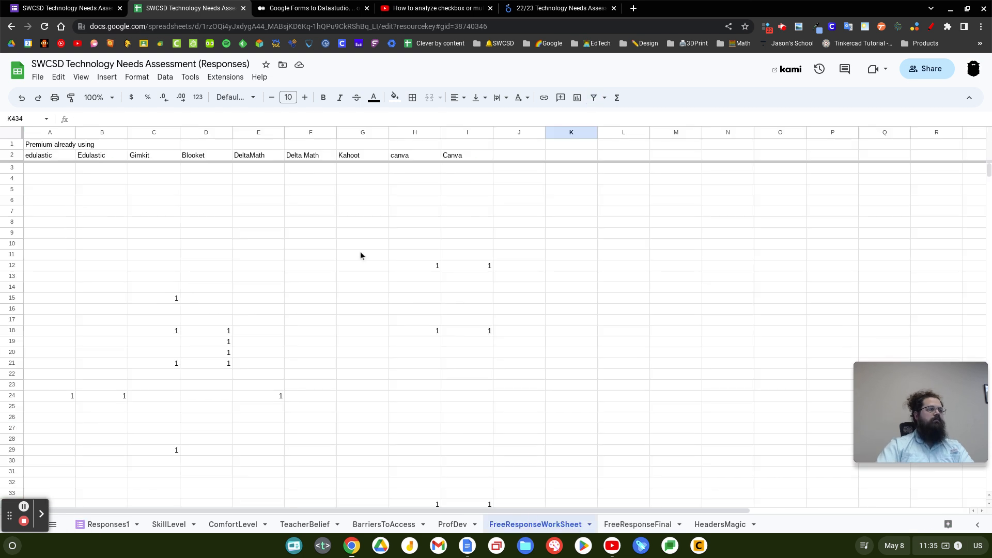
pyautogui.click(49, 164)
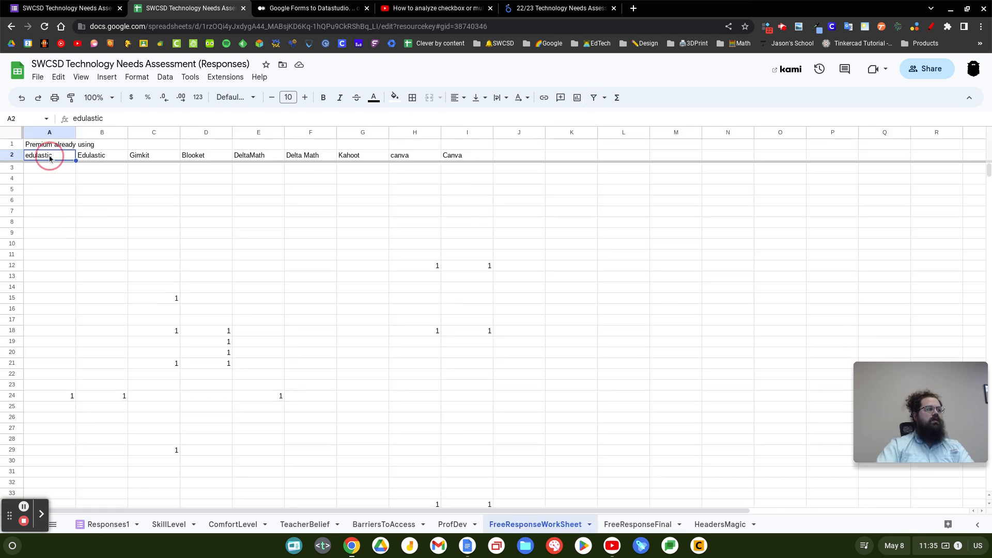
pyautogui.click(50, 167)
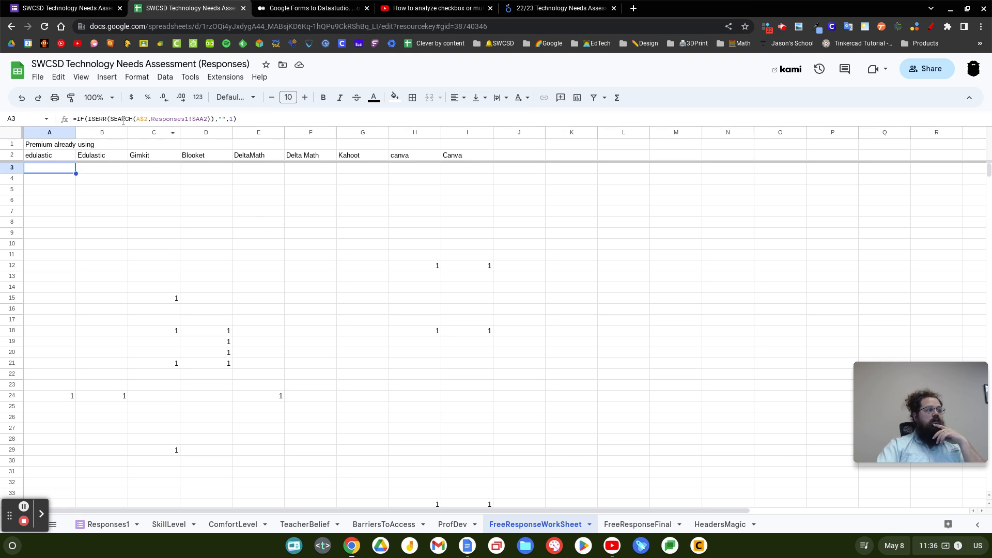
pyautogui.click(34, 155)
pyautogui.click(89, 148)
pyautogui.click(116, 155)
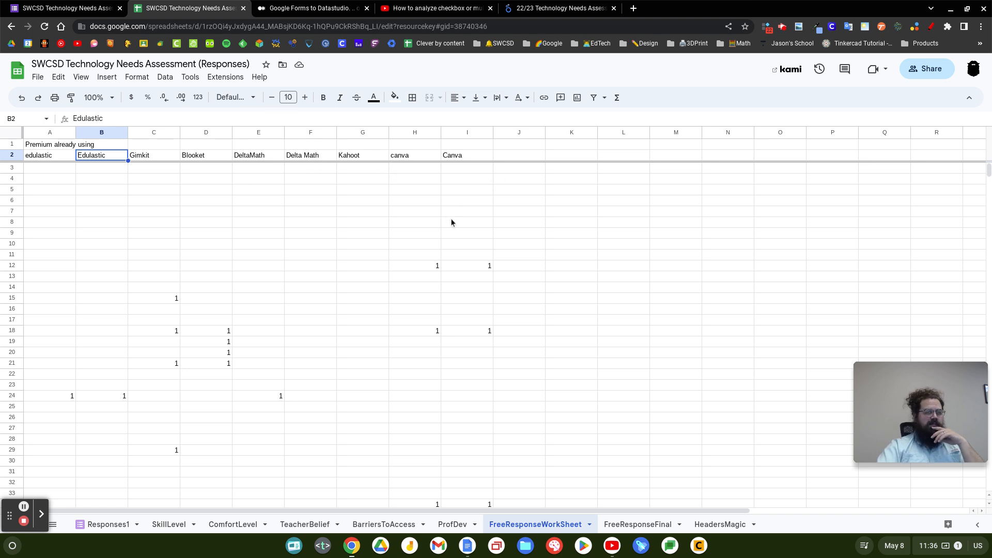
pyautogui.click(61, 168)
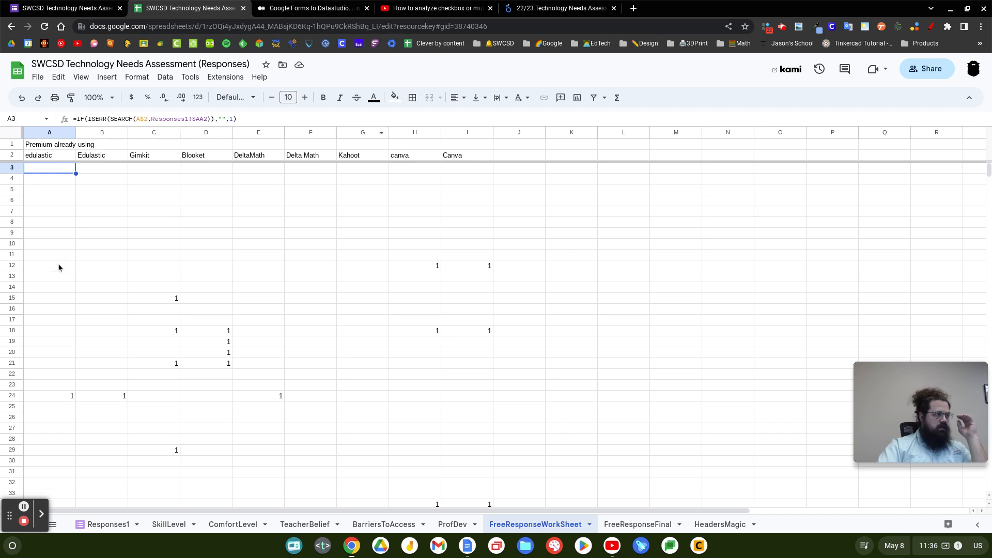
# Step: Examine the keyword matches across row 12, compare DeltaMath with Delta Math in row 24, and check the column totals in row 433
pyautogui.moveTo(57, 265); pyautogui.dragTo(492, 265)
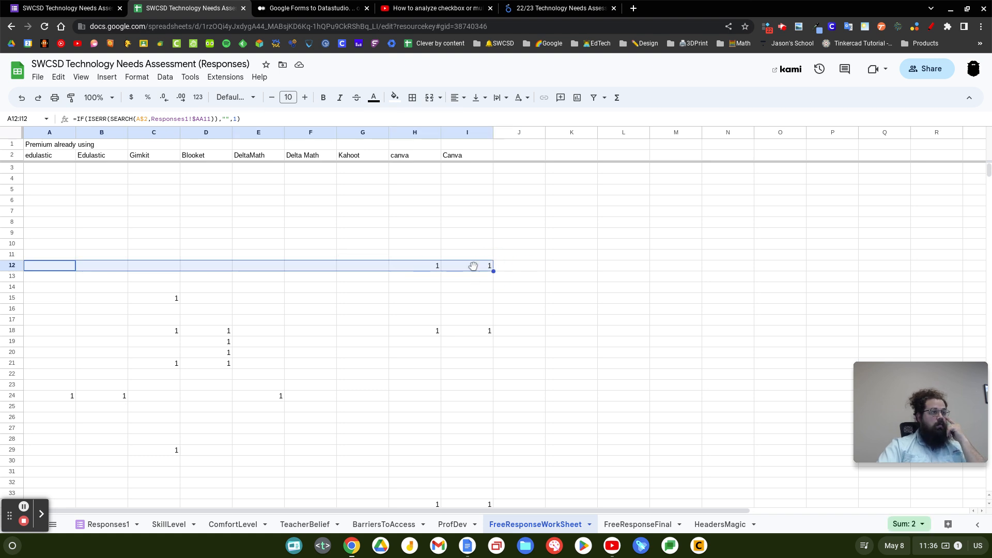
pyautogui.scroll(-1, 446, 290)
pyautogui.click(446, 289)
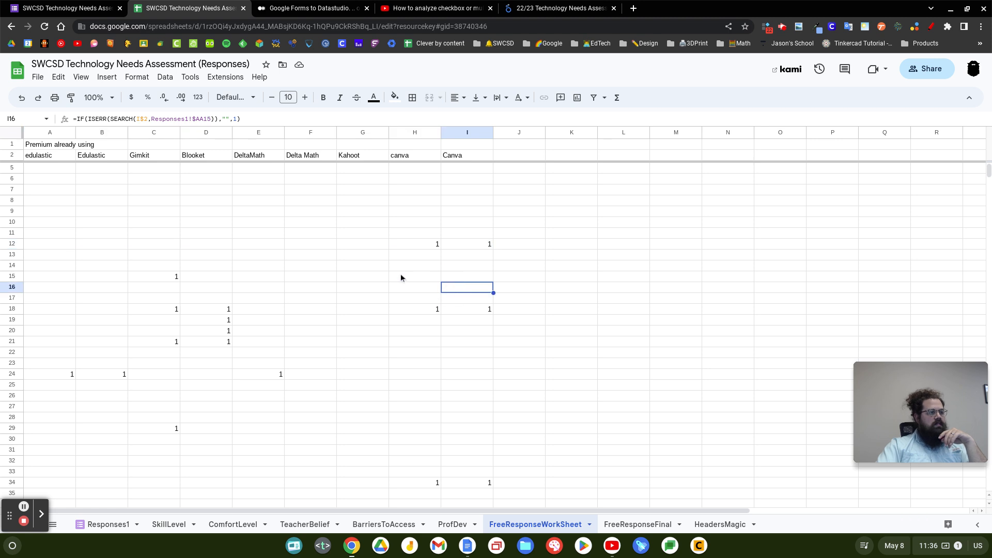
pyautogui.scroll(-6, 408, 282)
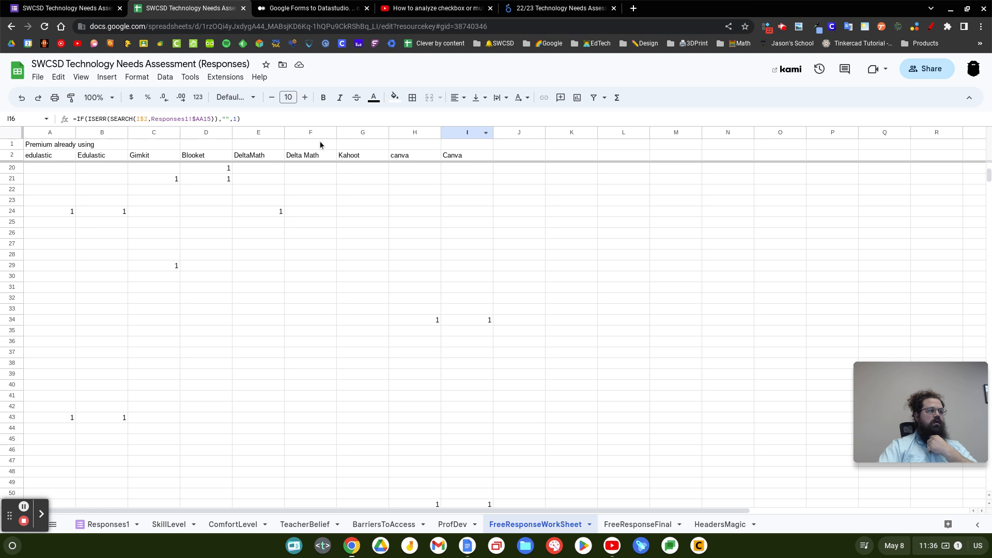
pyautogui.click(311, 208)
pyautogui.click(277, 213)
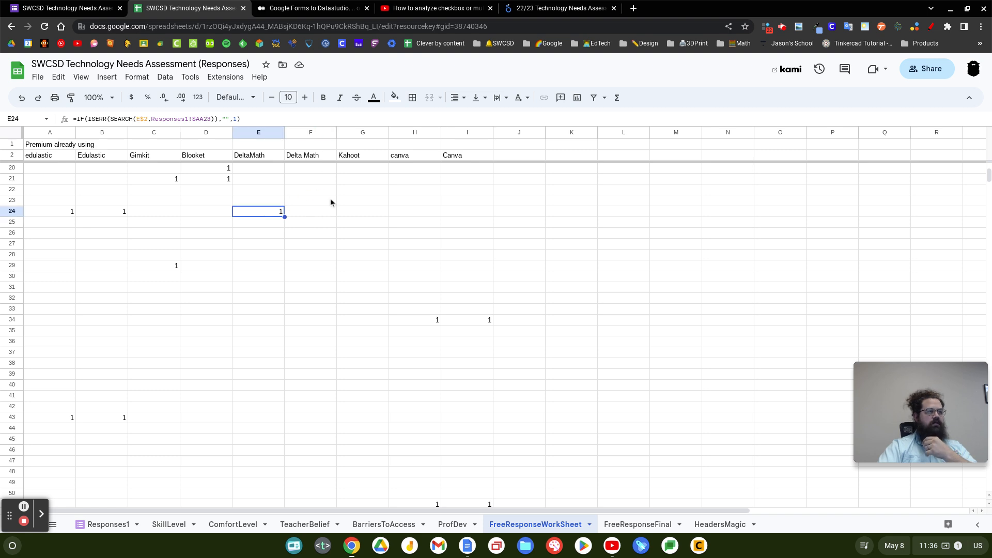
pyautogui.click(315, 213)
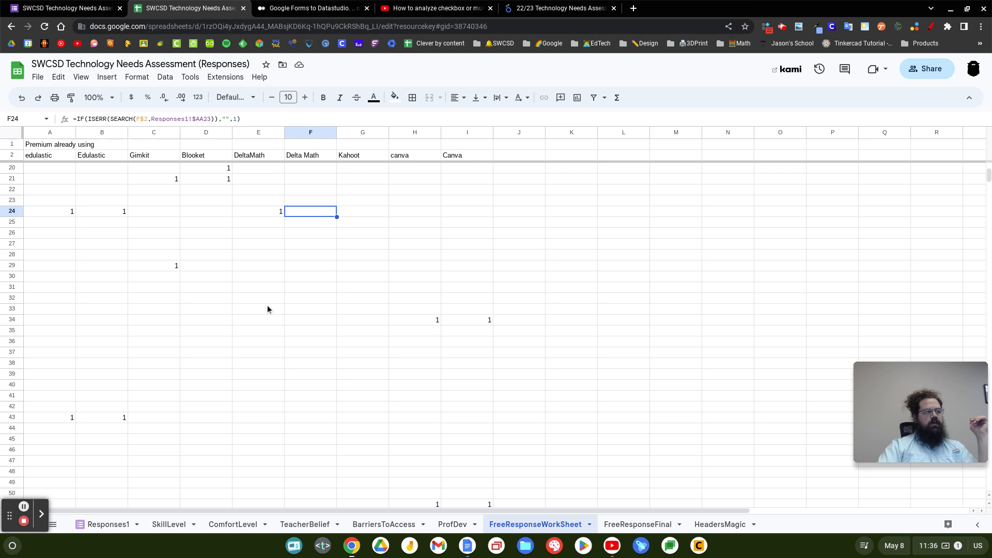
pyautogui.scroll(-20, 267, 304)
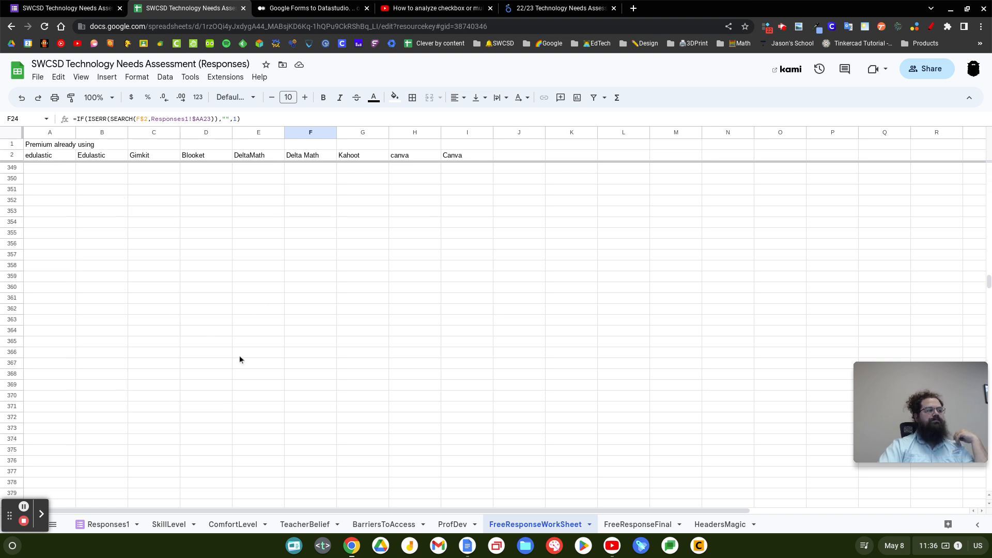
pyautogui.scroll(-20, 240, 355)
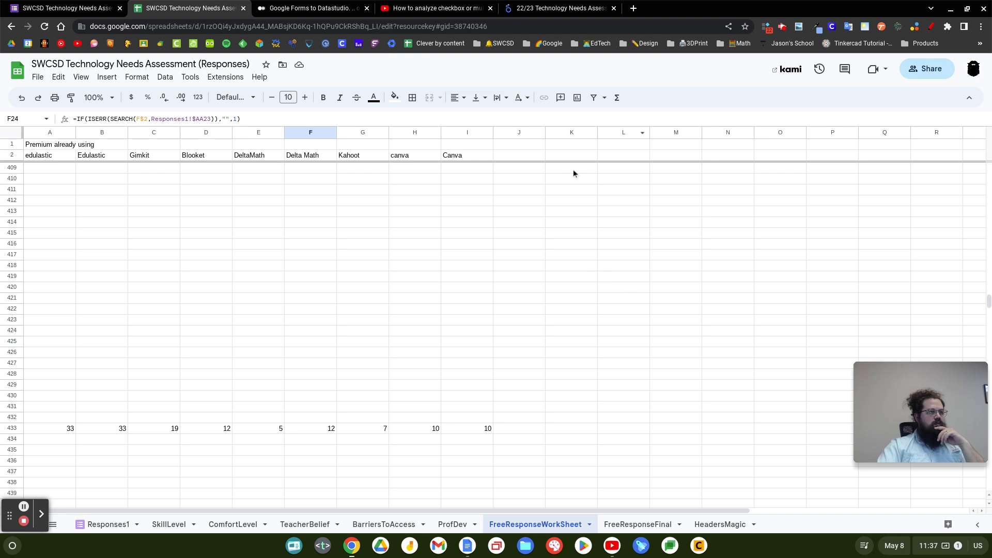
# Step: Clear the existing contents of range A1:I17 on the FreeResponseFinal sheet
pyautogui.click(636, 527)
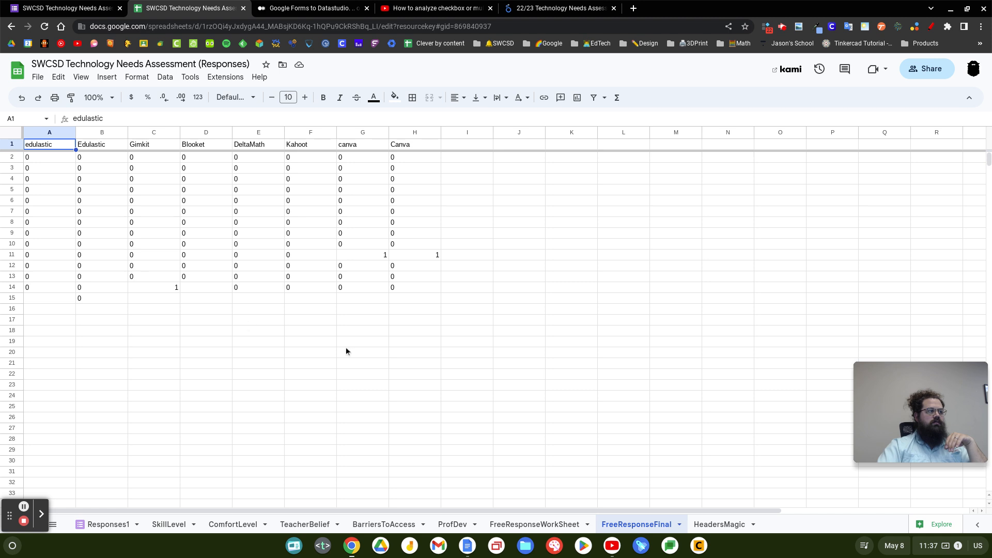
pyautogui.click(43, 146)
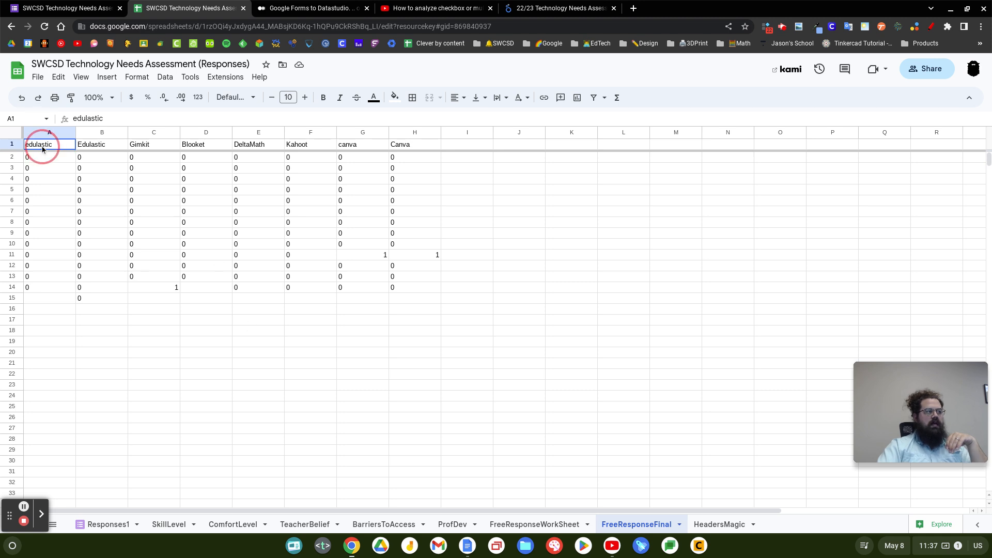
pyautogui.keyDown('shift'); pyautogui.click(492, 321); pyautogui.keyUp('shift')
pyautogui.press('Delete')
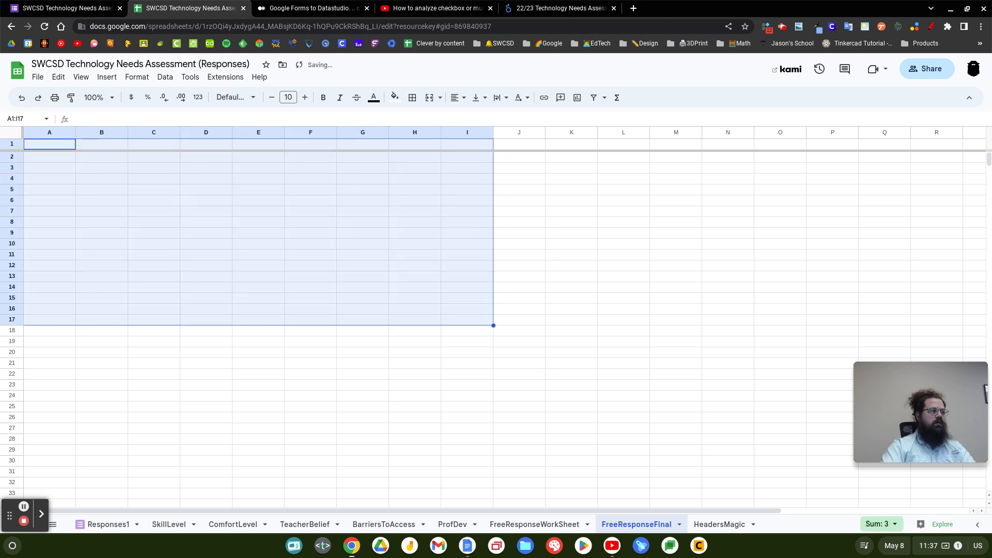
# Step: Start a two-column summary on FreeResponseFinal by entering Edulastic in A2 and its count of 33 in B2
pyautogui.press('Down')
pyautogui.write('Edulastic')
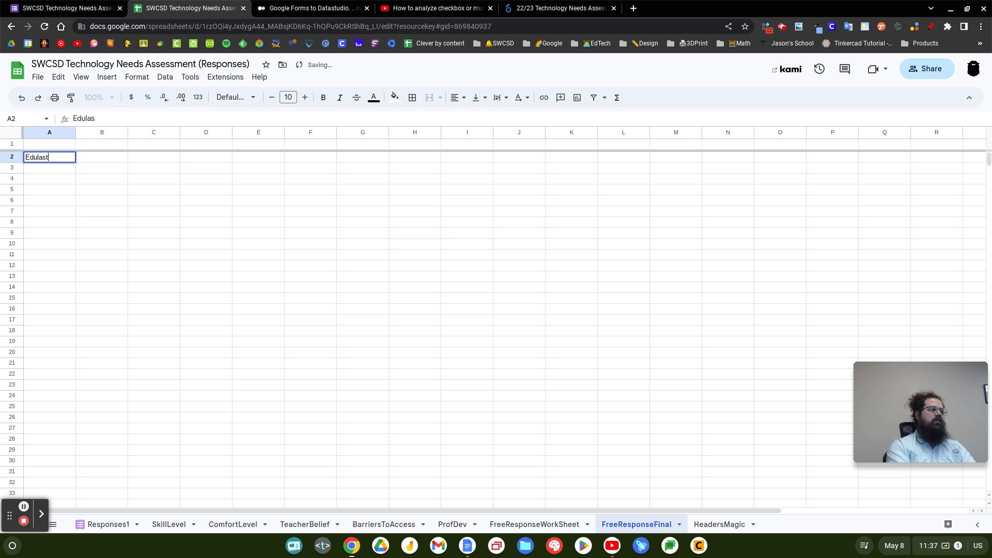
pyautogui.press('Return')
pyautogui.press('Right')
pyautogui.press('Up')
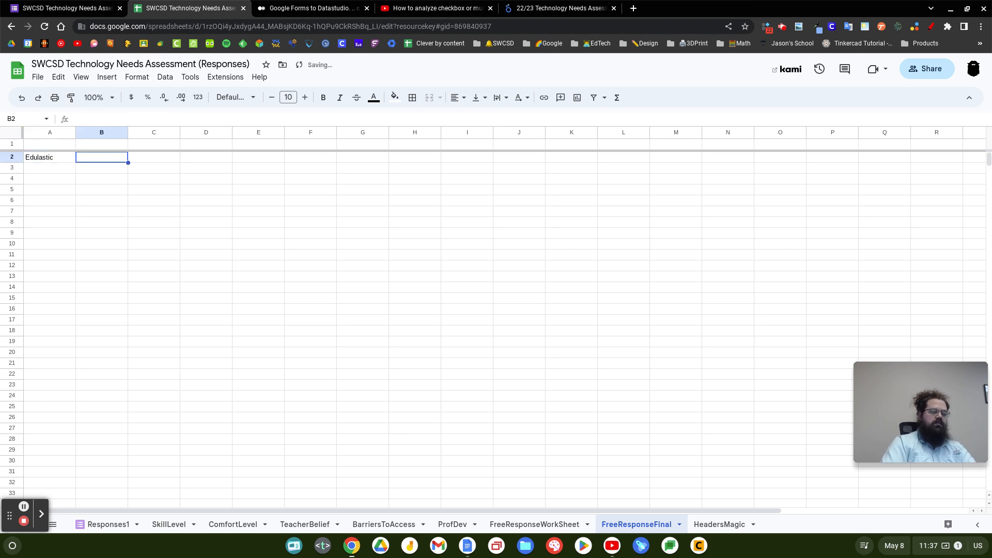
pyautogui.write('33')
pyautogui.press('Return')
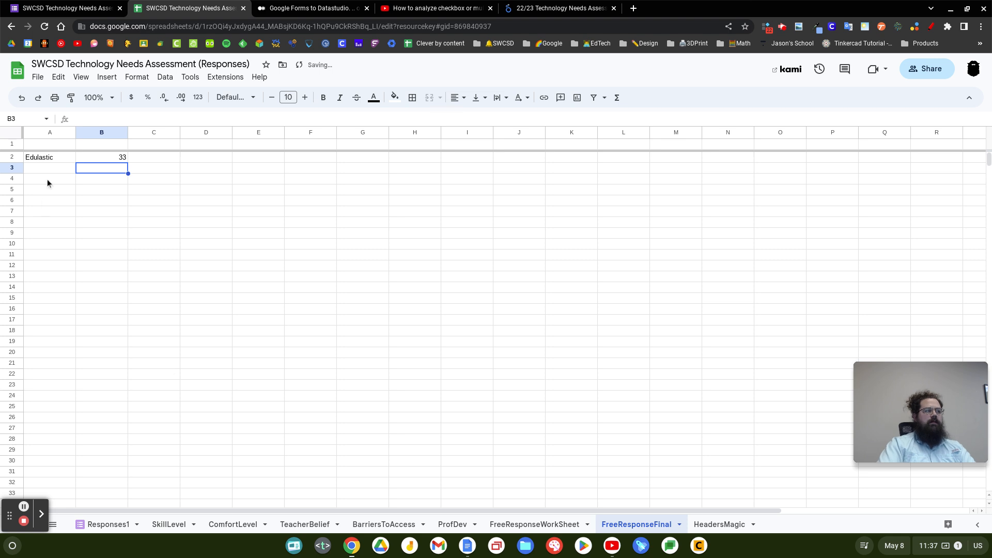
pyautogui.moveTo(44, 145); pyautogui.dragTo(126, 265)
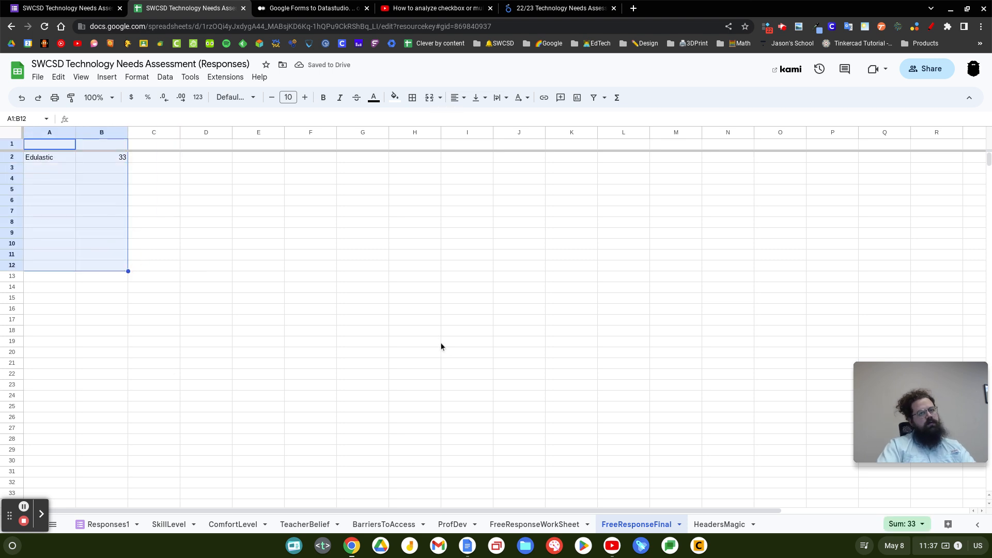
pyautogui.click(312, 300)
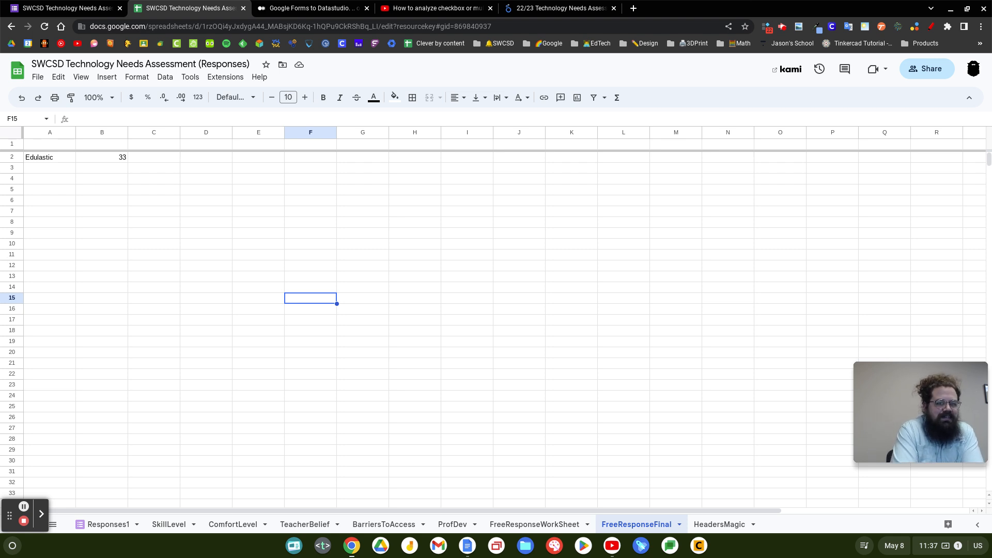
# Step: Return to the FreeResponseWorkSheet sheet and examine the IF/ISERR/SEARCH formula in F24 and the match cells under the tool-name headers
pyautogui.click(554, 526)
pyautogui.scroll(20, 237, 288)
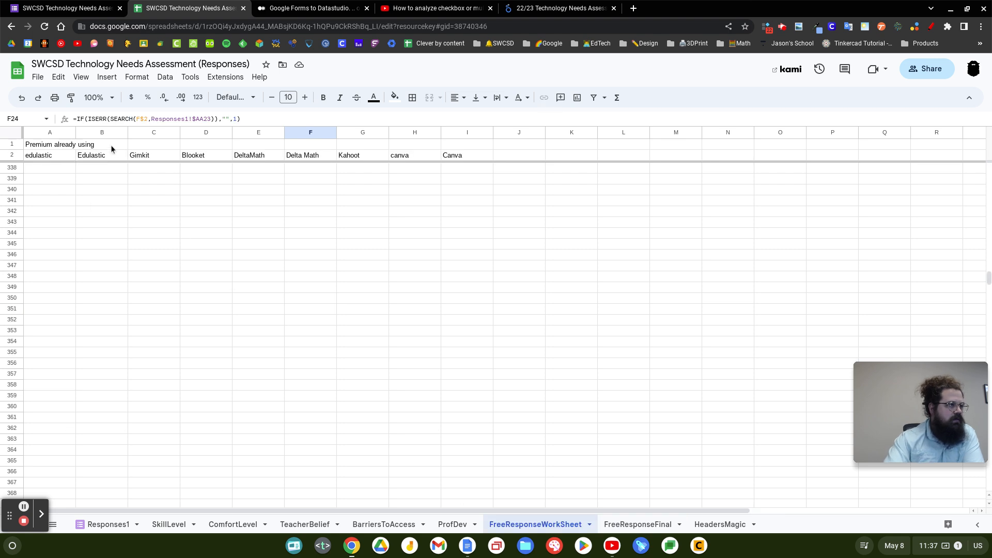
pyautogui.tripleClick(74, 119)
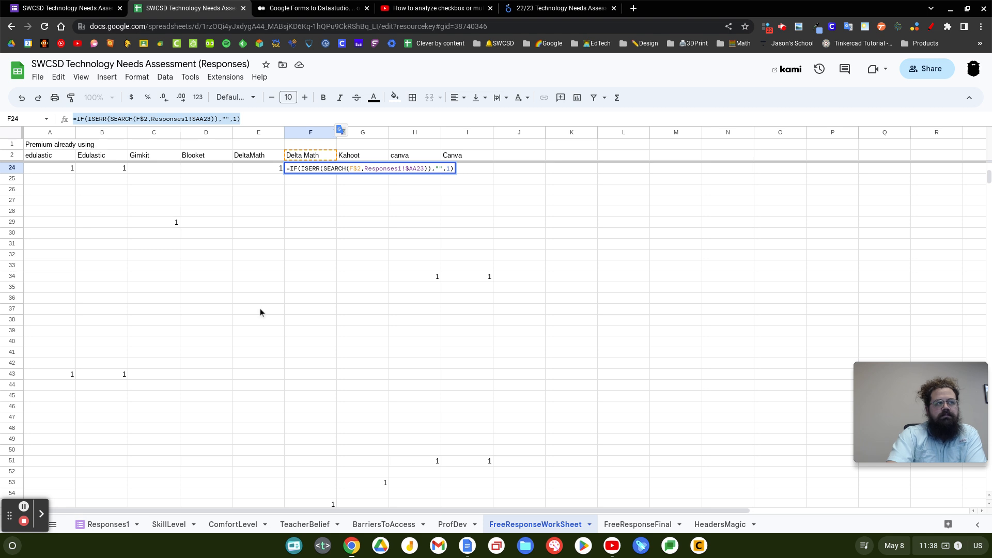
pyautogui.click(324, 203)
pyautogui.moveTo(35, 169); pyautogui.dragTo(466, 178)
pyautogui.click(513, 265)
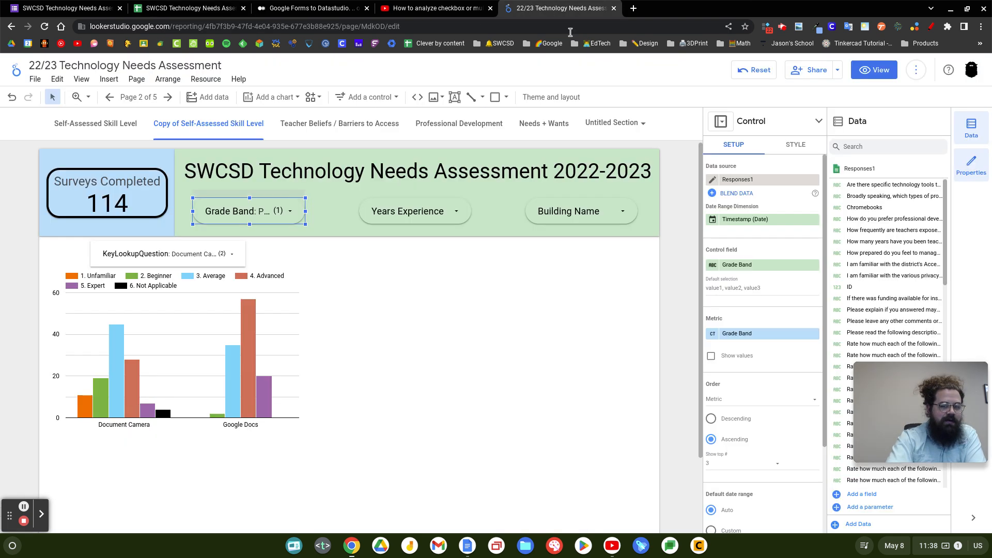
# Step: Switch to the Looker Studio report and review the pie charts on the Self-Assessed Skill Level page
pyautogui.click(561, 8)
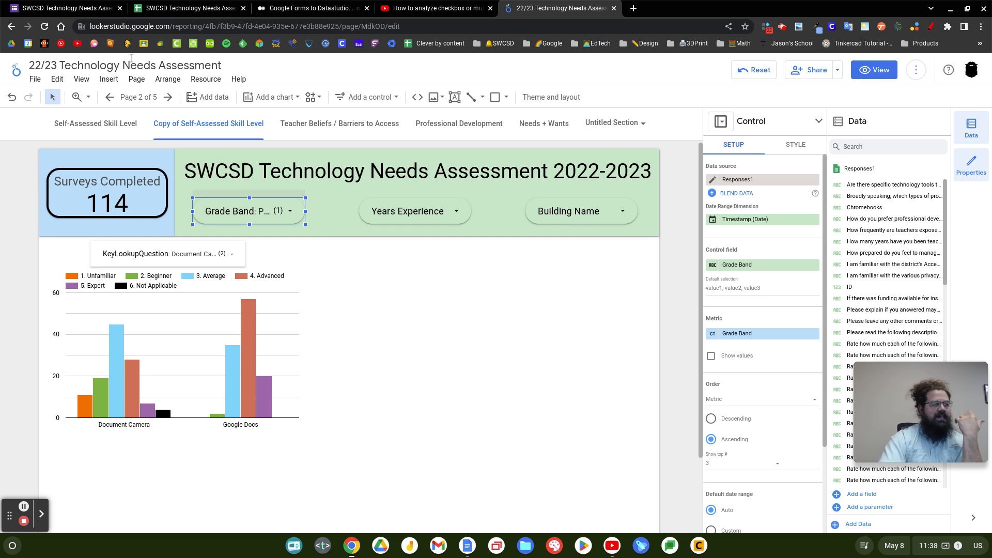
pyautogui.scroll(1, 160, 180)
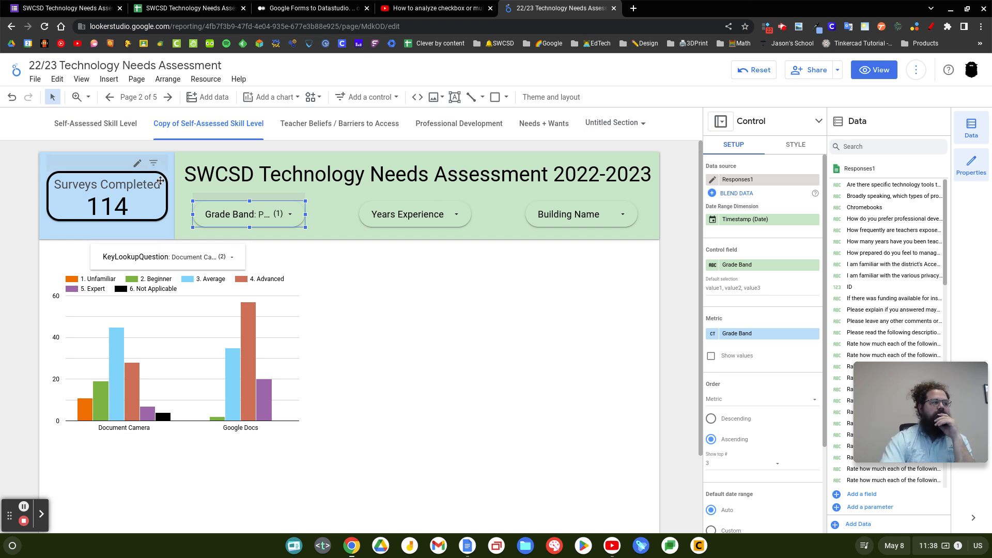
pyautogui.click(130, 123)
pyautogui.scroll(-2, 215, 395)
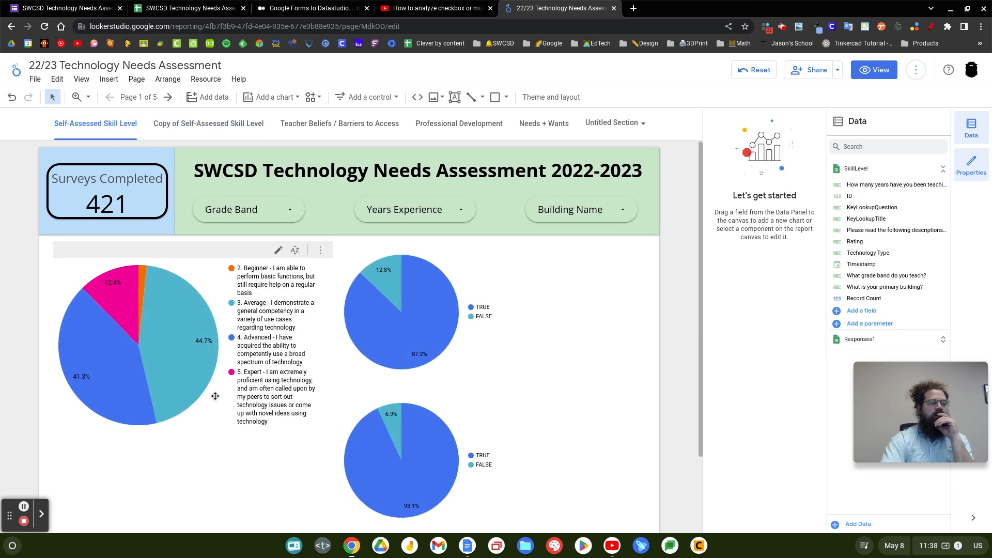
pyautogui.scroll(1, 425, 336)
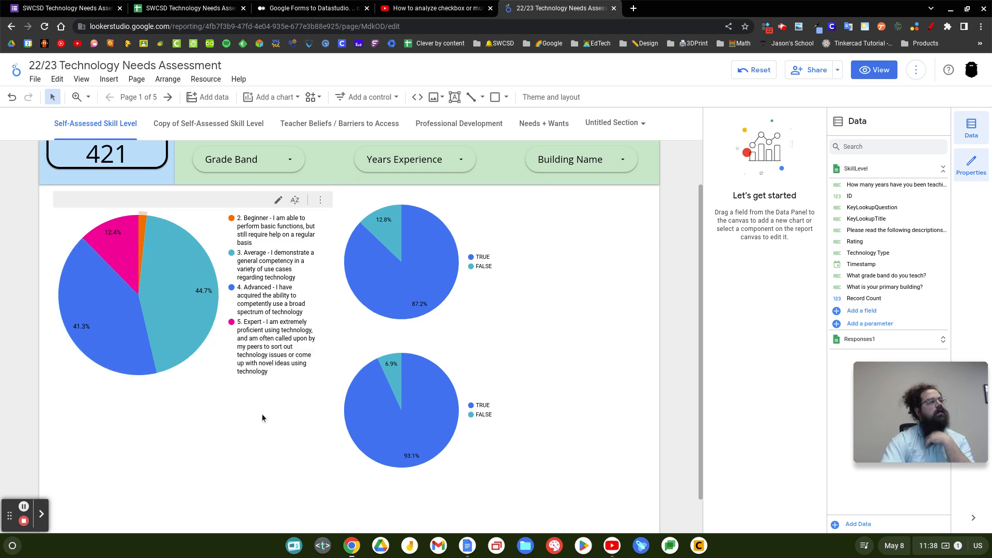
pyautogui.scroll(1, 504, 331)
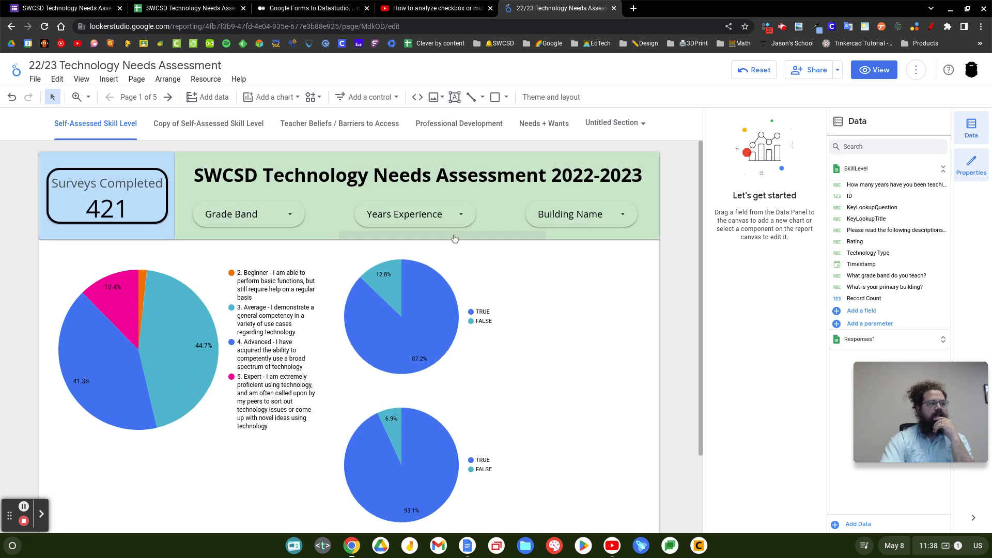
# Step: Inspect the Years Experience filter control, view the Teacher Beliefs / Barriers to Access page, and return to Copy of Self-Assessed Skill Level
pyautogui.click(466, 214)
pyautogui.click(571, 282)
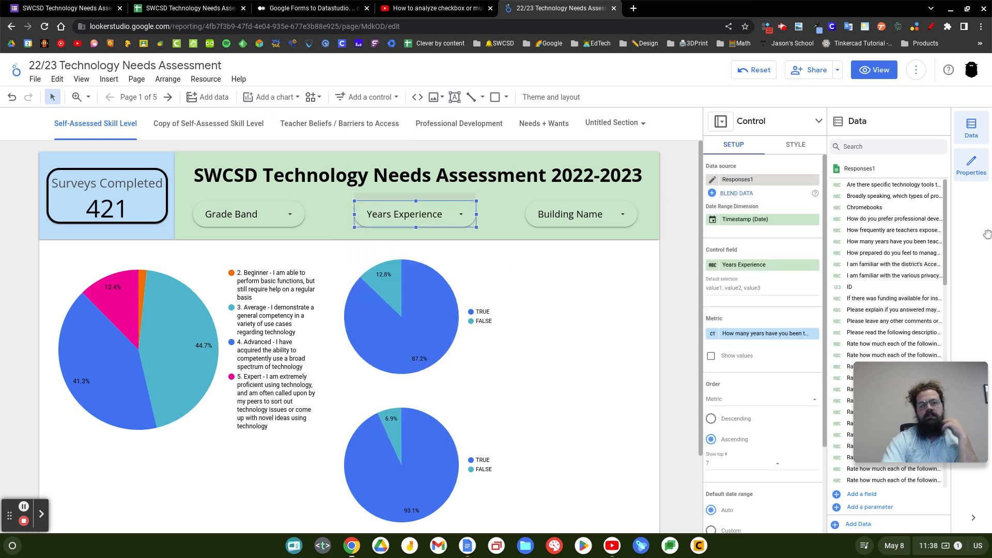
pyautogui.scroll(-2, 362, 389)
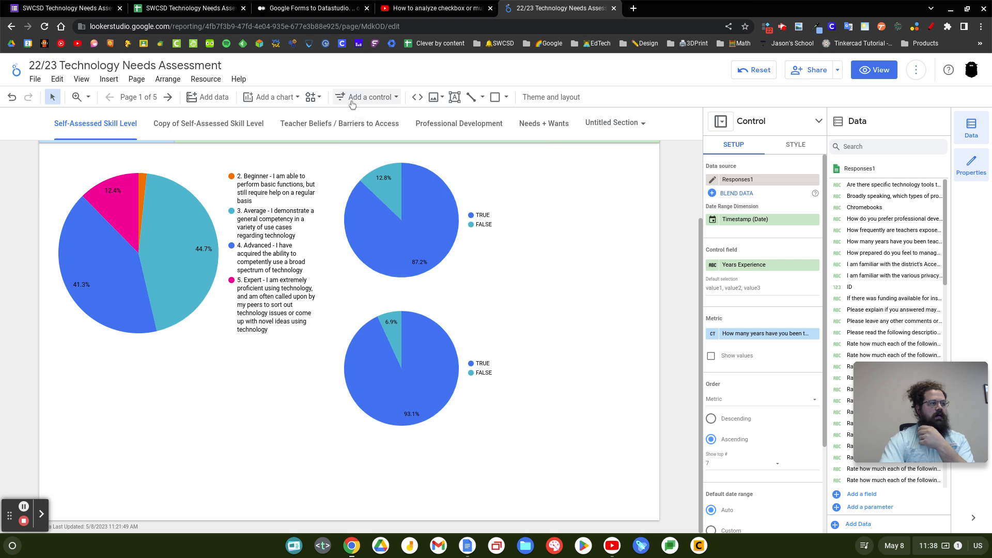
pyautogui.click(338, 123)
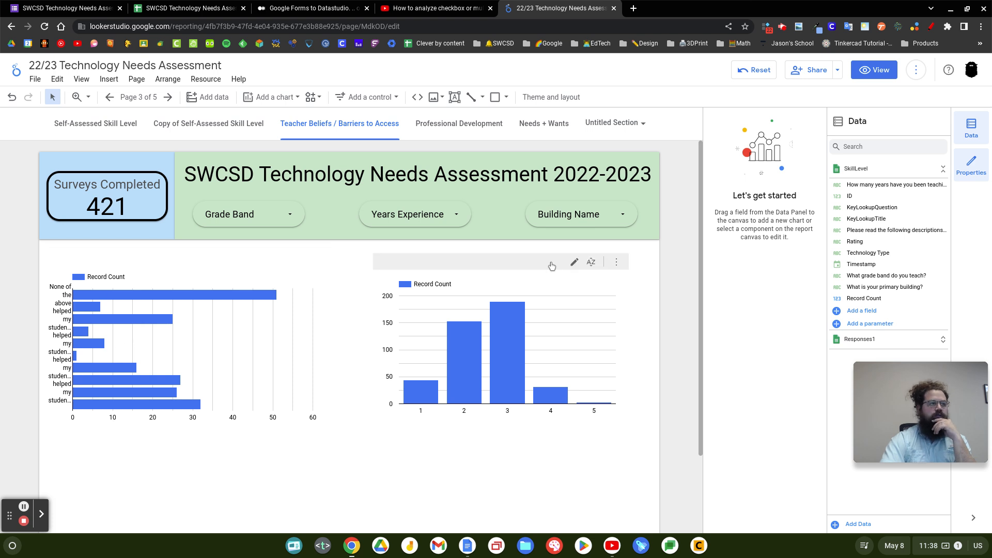
pyautogui.click(209, 124)
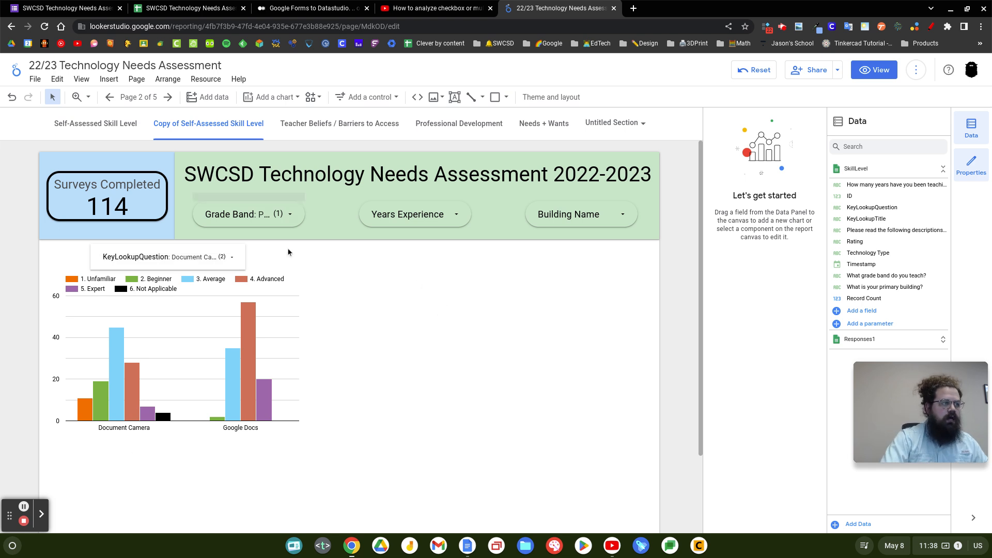
# Step: Switch back to Google Sheets and look through the HeadersMagic sheet's ColumnName, ContainsSquareBrackets, KeyName and KeyValue columns
pyautogui.click(151, 9)
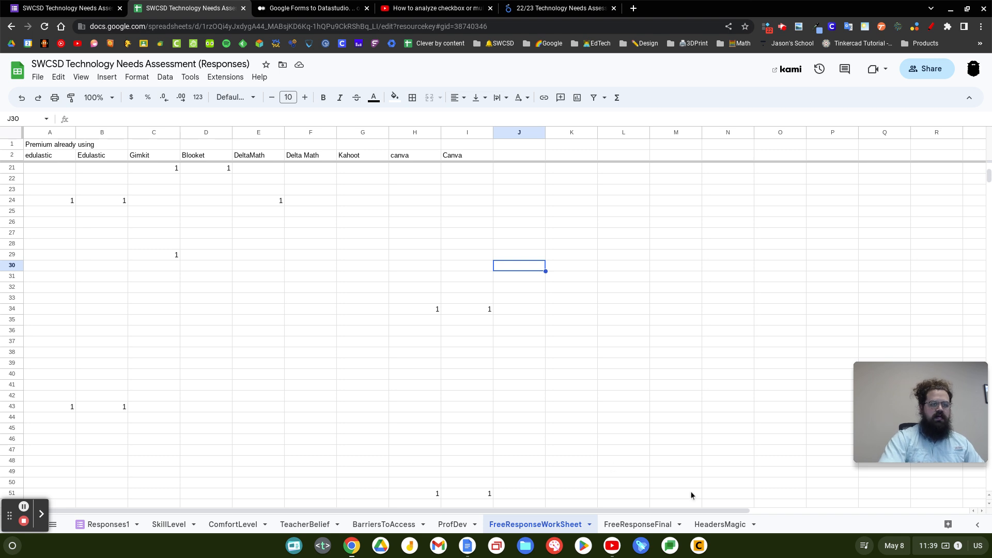
pyautogui.click(721, 525)
pyautogui.scroll(-10, 247, 324)
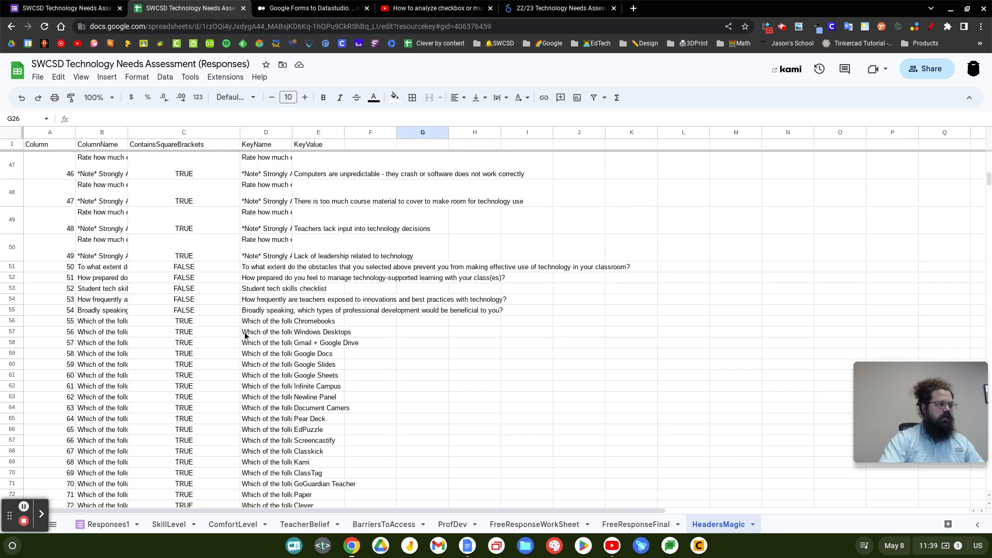
pyautogui.scroll(15, 249, 339)
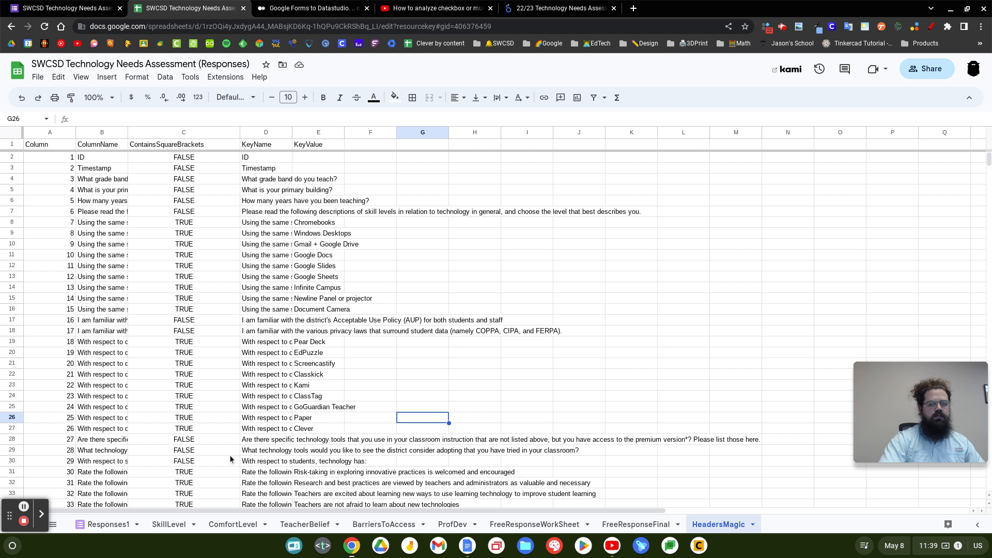